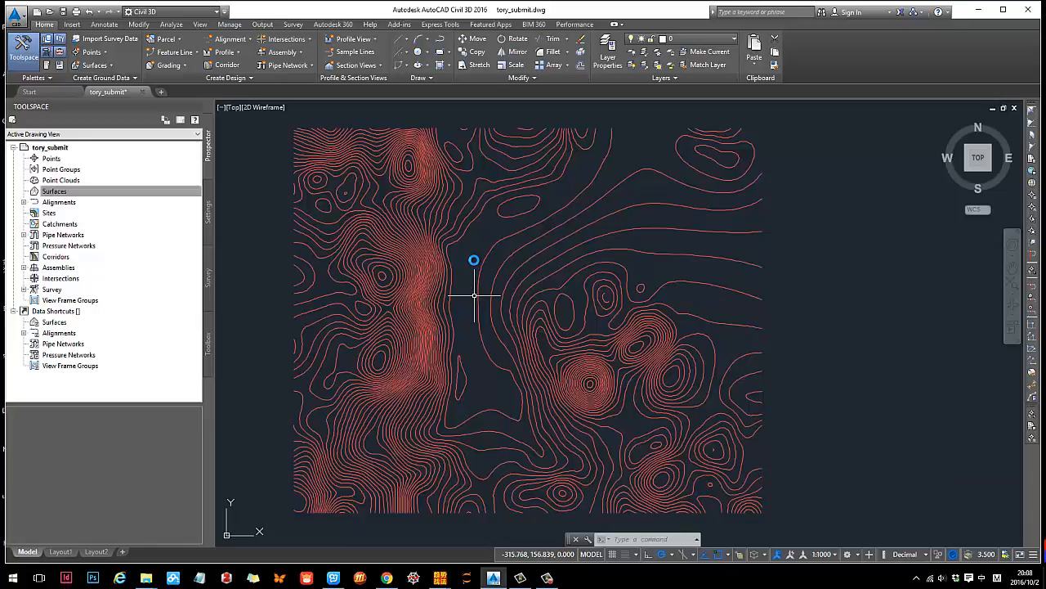
# - Select all the contour lines in the drawing with one selection window
pyautogui.moveTo(652, 221); pyautogui.dragTo(691, 211, button='middle')
pyautogui.moveTo(574, 235); pyautogui.dragTo(531, 250, button='middle')
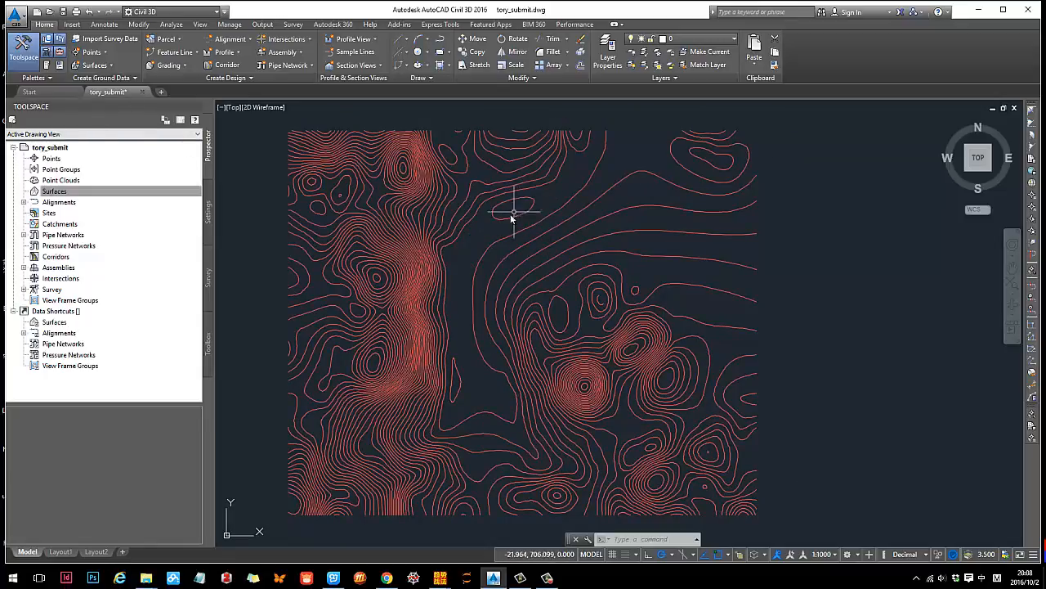
pyautogui.click(281, 122)
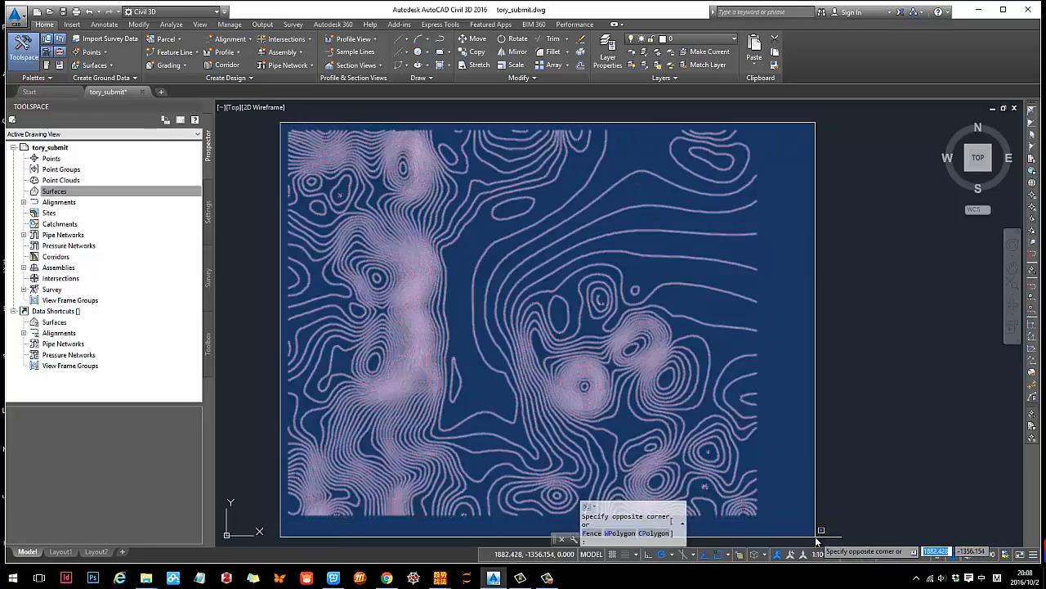
pyautogui.click(816, 541)
# - Create a TIN surface named existing_surface, keeping the Contours 2m and 10m (Background) style
pyautogui.rightClick(61, 191)
pyautogui.click(106, 201)
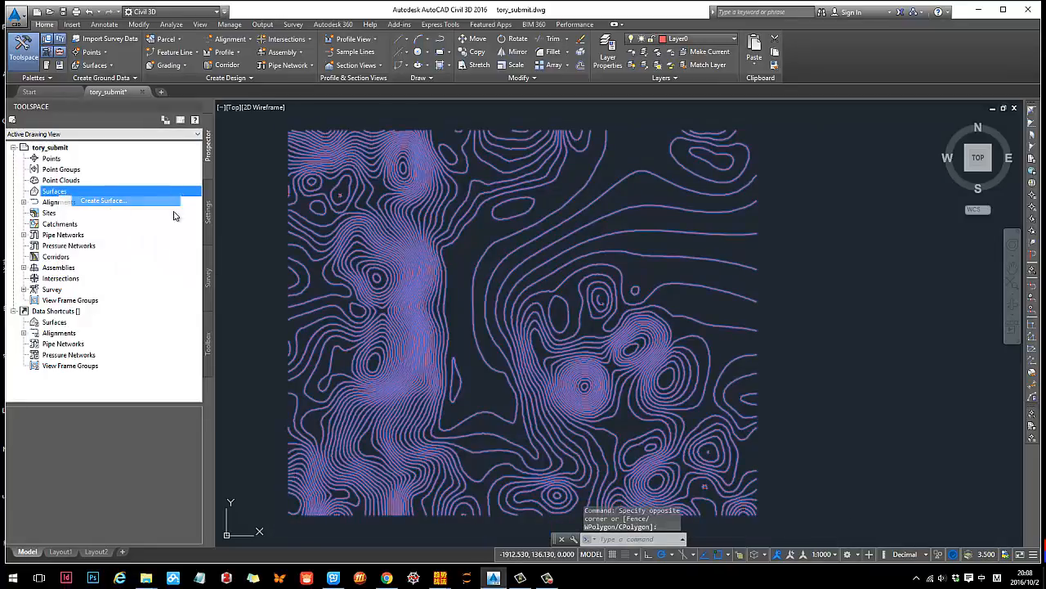
pyautogui.click(429, 224)
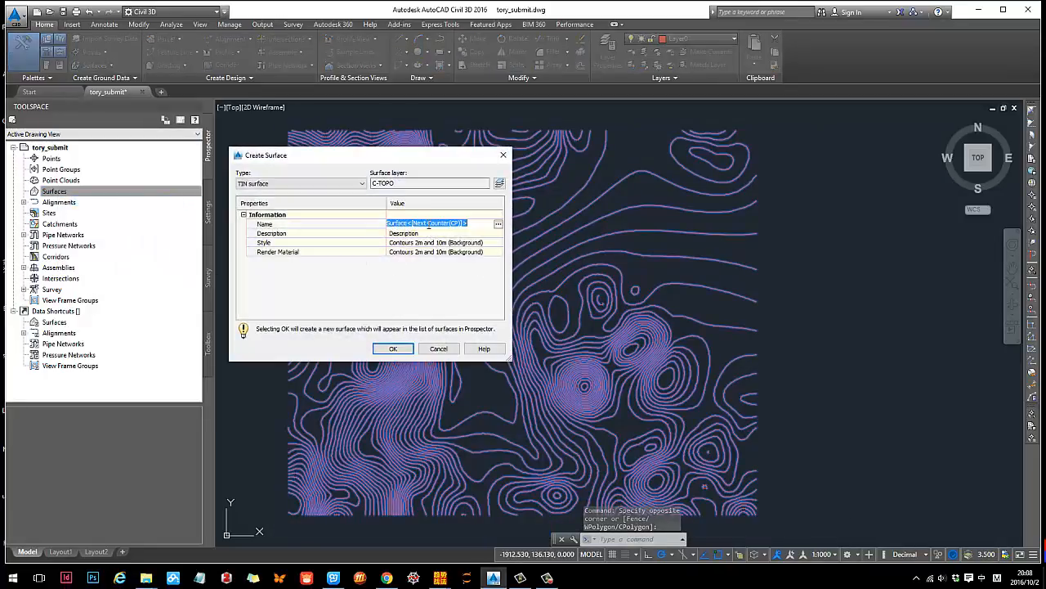
pyautogui.write('ex')
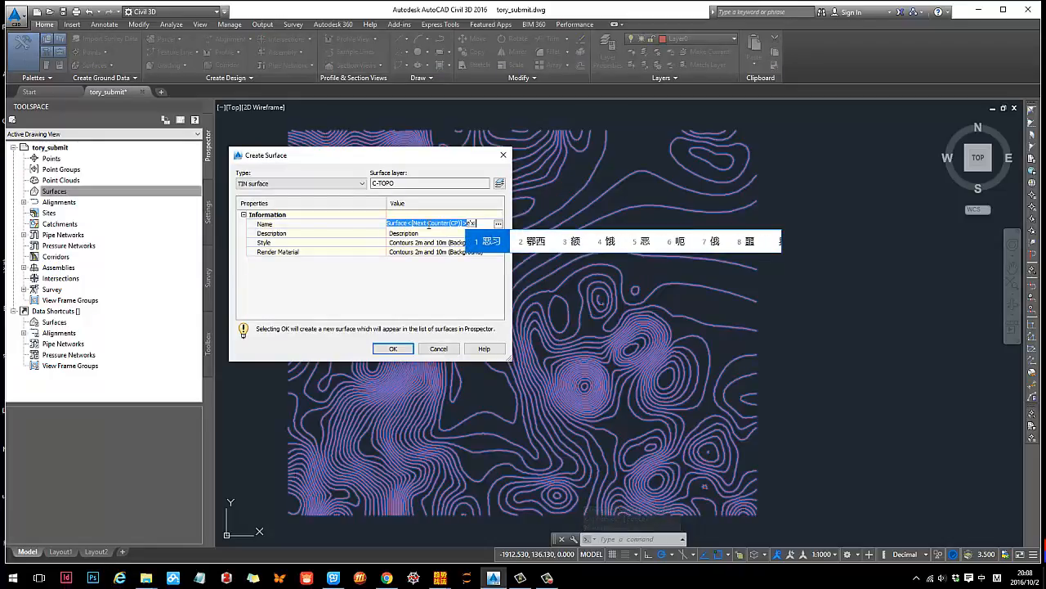
pyautogui.write('isting')
pyautogui.press('Return')
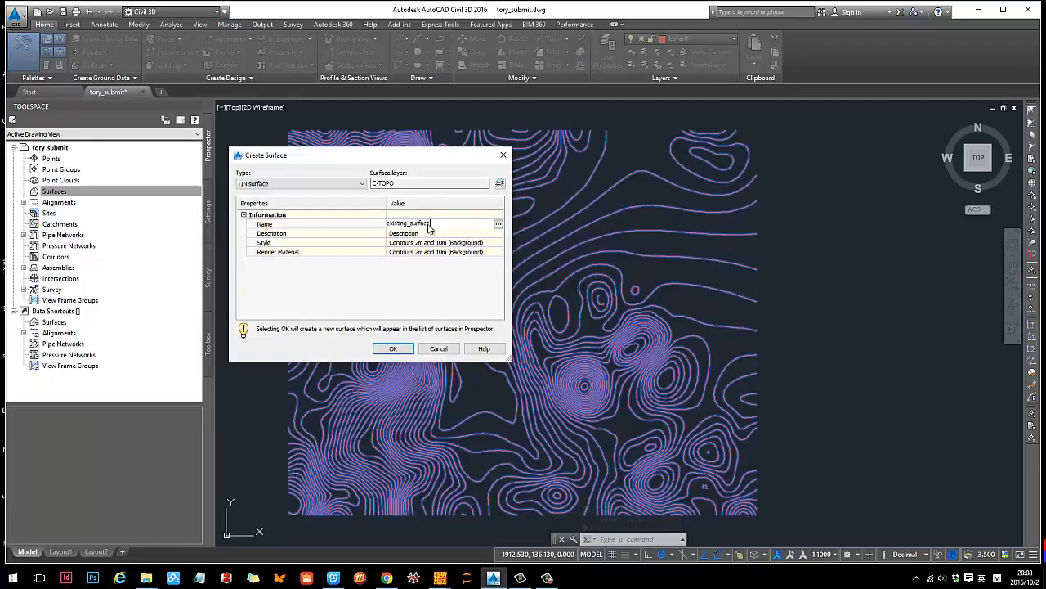
pyautogui.press('Return')
pyautogui.press('Return')
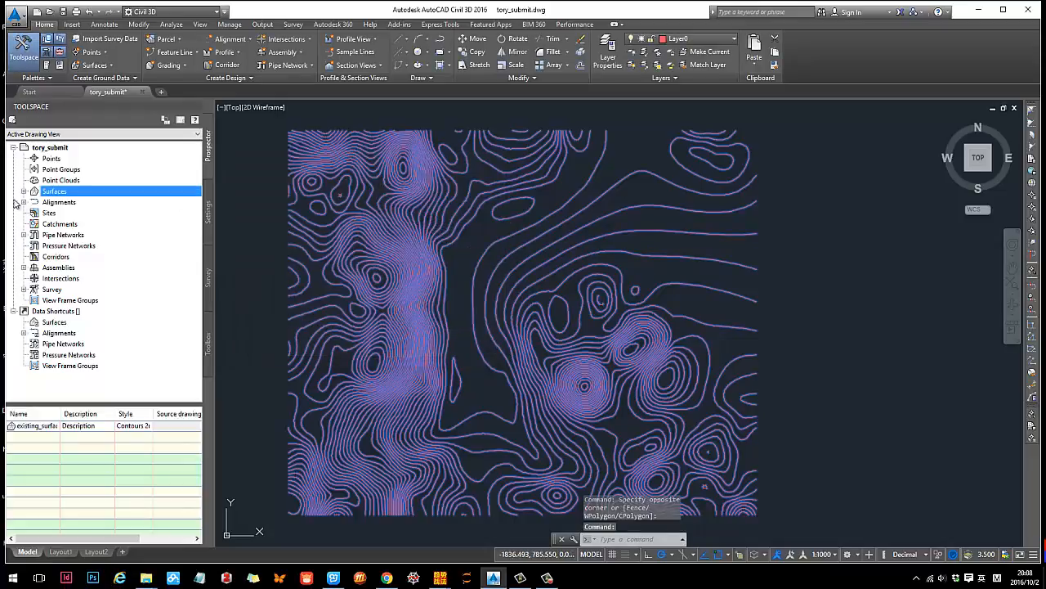
# - Add the selected contour lines to the definition of existing_surface as contour data with the description "f"
pyautogui.click(24, 191)
pyautogui.click(35, 202)
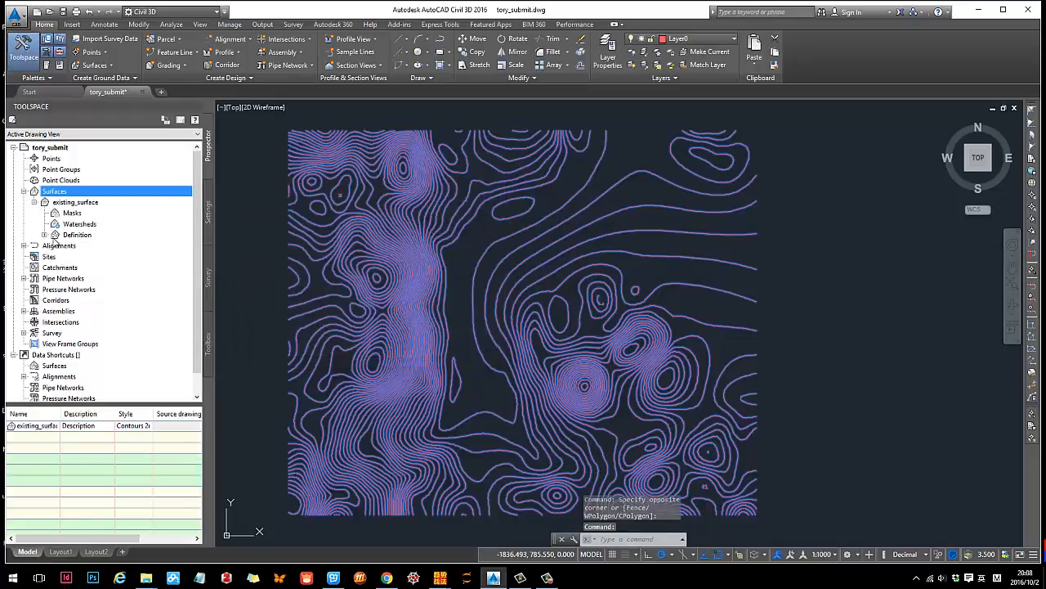
pyautogui.click(45, 234)
pyautogui.rightClick(86, 267)
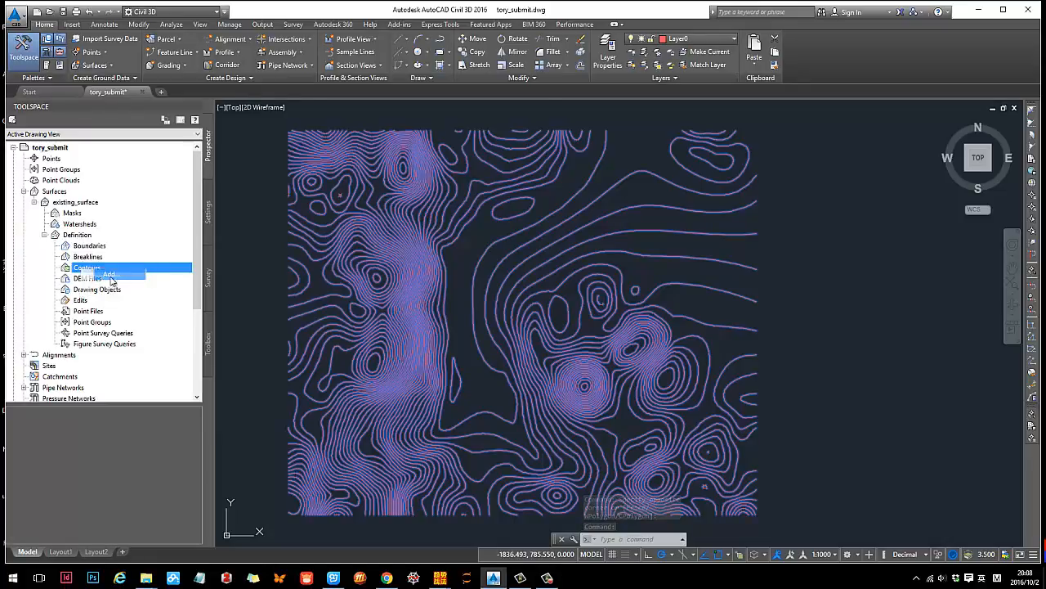
pyautogui.click(109, 275)
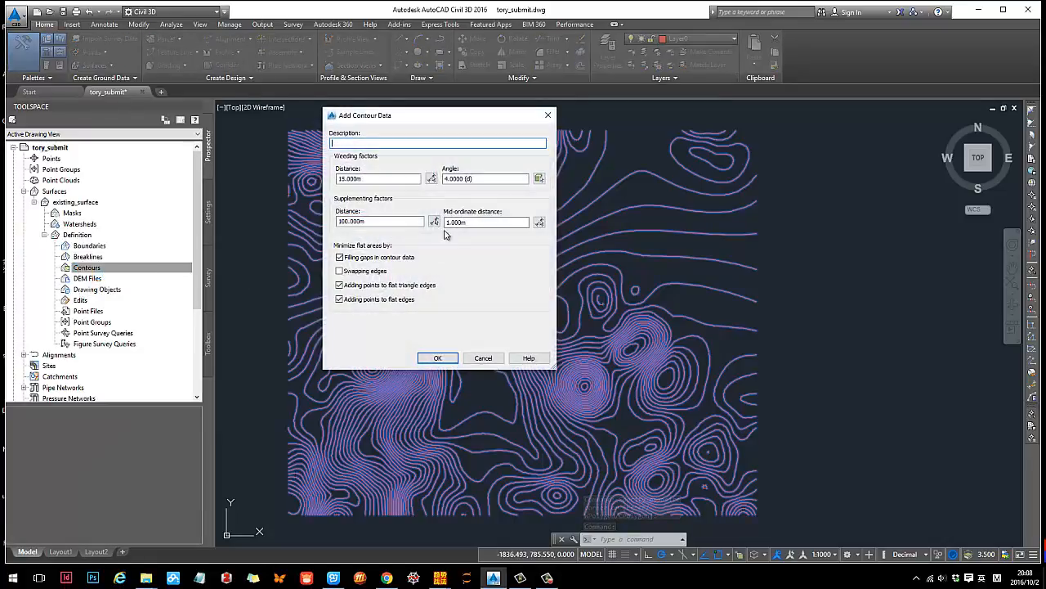
pyautogui.click(442, 362)
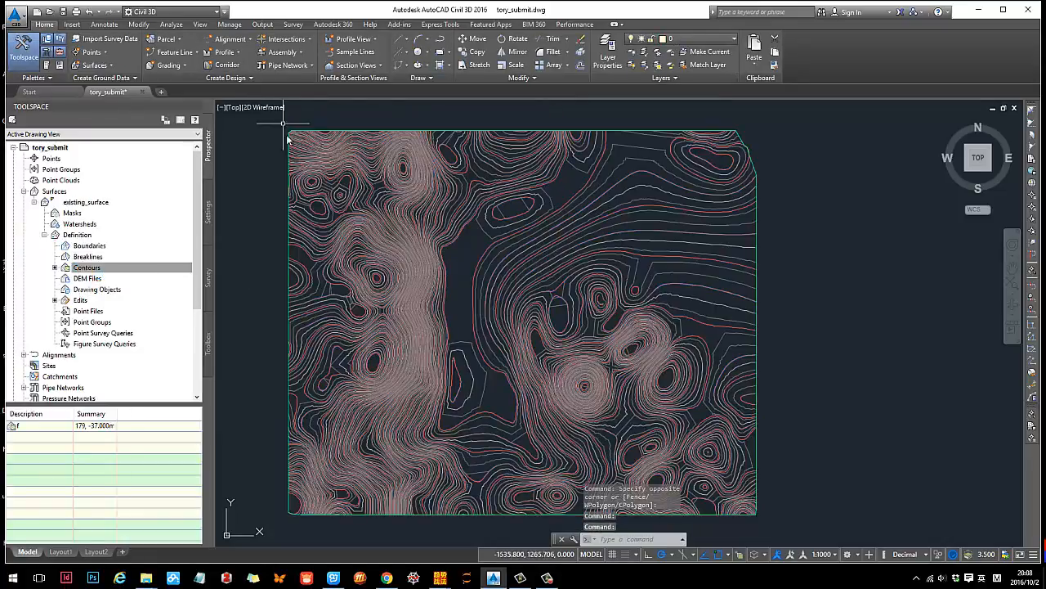
# - Turn off the layer of the original red contour lines so that only the surface is shown
pyautogui.scroll(3, 523, 250)
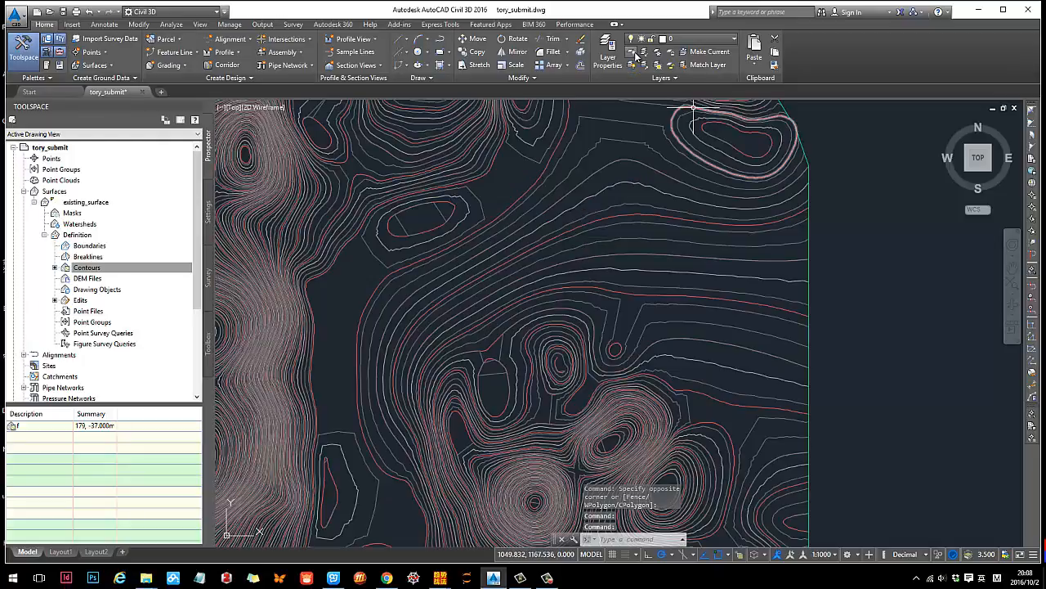
pyautogui.scroll(2, 448, 225)
pyautogui.press('space')
pyautogui.click(398, 244)
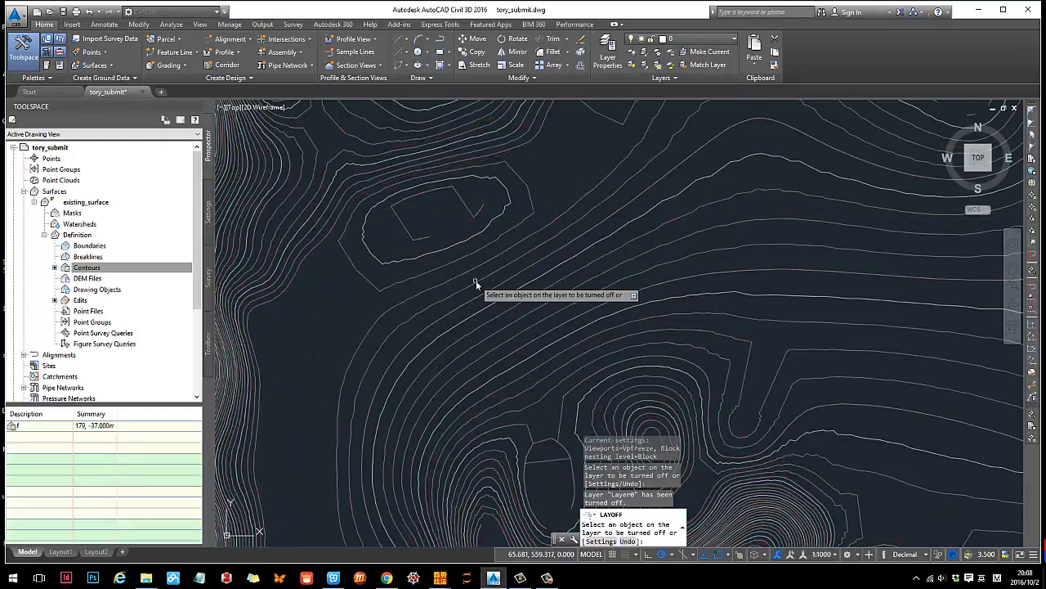
pyautogui.write('v')
pyautogui.press('Escape')
pyautogui.scroll(-6, 491, 292)
pyautogui.scroll(2, 518, 285)
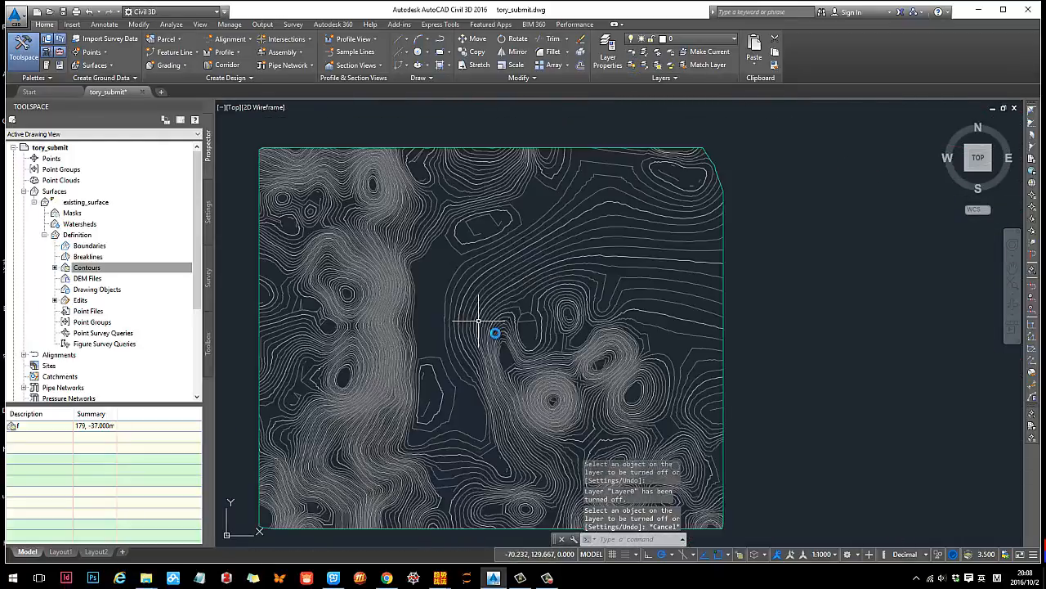
# - View existing_surface in the Object Viewer and orbit it to examine the terrain in 3D
pyautogui.moveTo(479, 327); pyautogui.dragTo(531, 322, button='middle')
pyautogui.scroll(1, 502, 268)
pyautogui.scroll(-1, 531, 271)
pyautogui.click(529, 270)
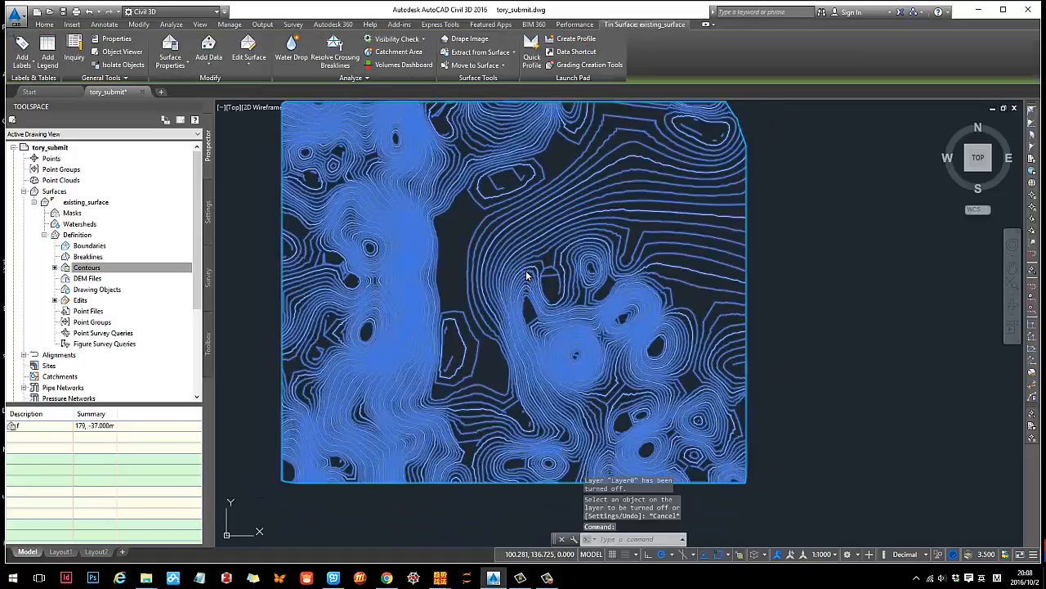
pyautogui.rightClick(529, 271)
pyautogui.click(558, 421)
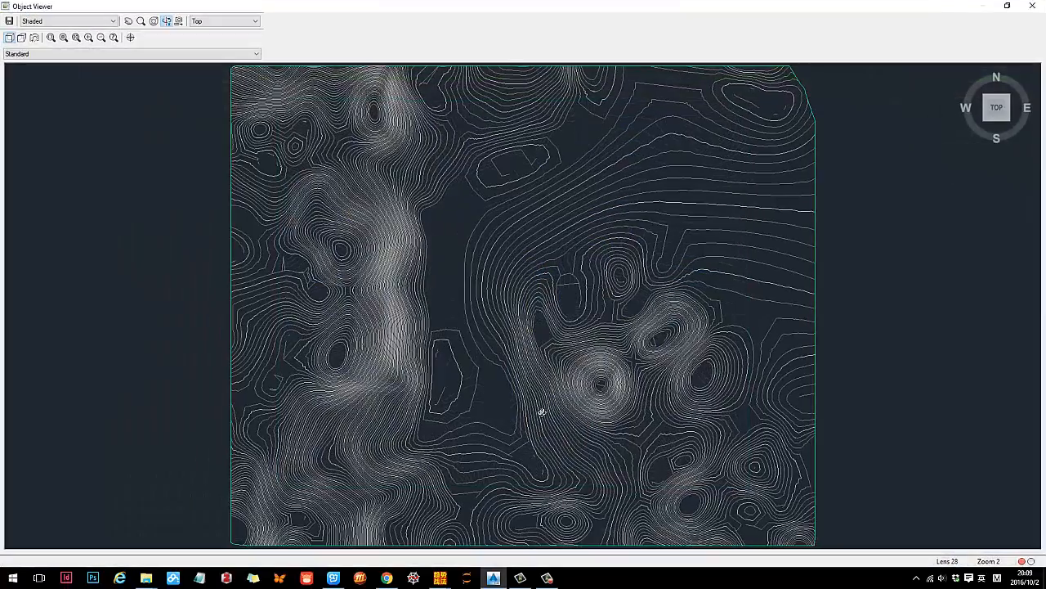
pyautogui.moveTo(541, 412)
pyautogui.mouseDown()
pyautogui.moveTo(537, 191)
pyautogui.moveTo(518, 330)
pyautogui.moveTo(457, 308)
pyautogui.moveTo(471, 308)
pyautogui.mouseUp()
pyautogui.press('Escape')
# - Draw the terrace outline north of the hills as a polyline with one straight segment followed by arcs, with object snap off
pyautogui.scroll(4, 531, 282)
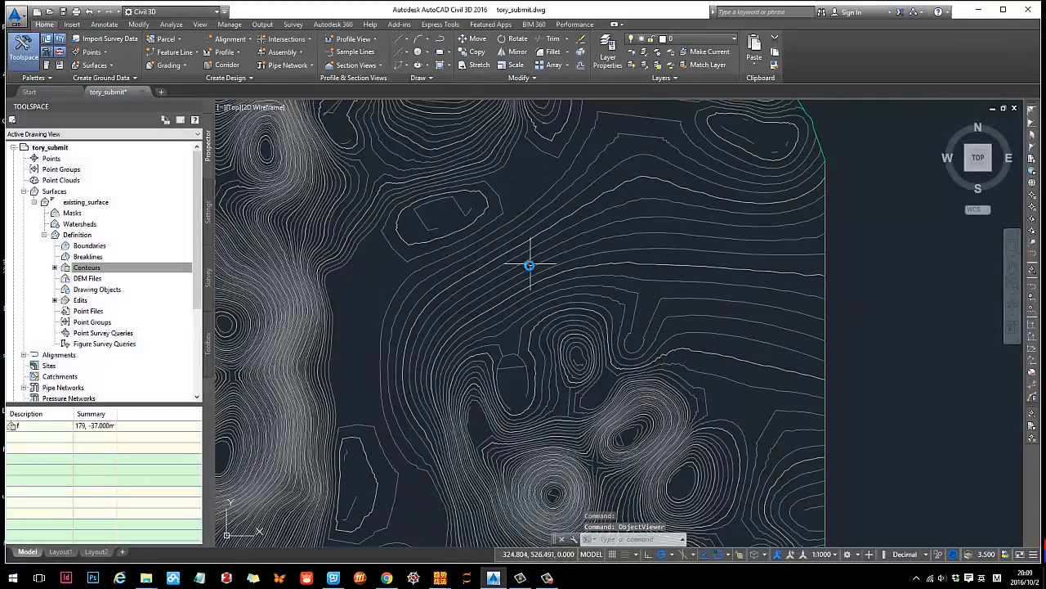
pyautogui.scroll(2, 538, 266)
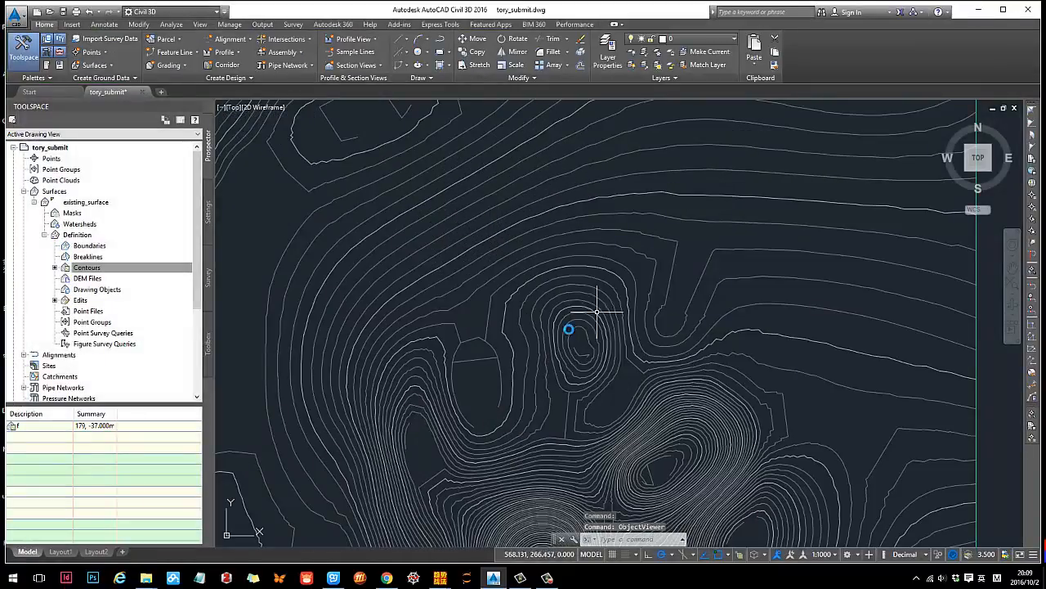
pyautogui.click(419, 39)
pyautogui.click(491, 222)
pyautogui.click(434, 311)
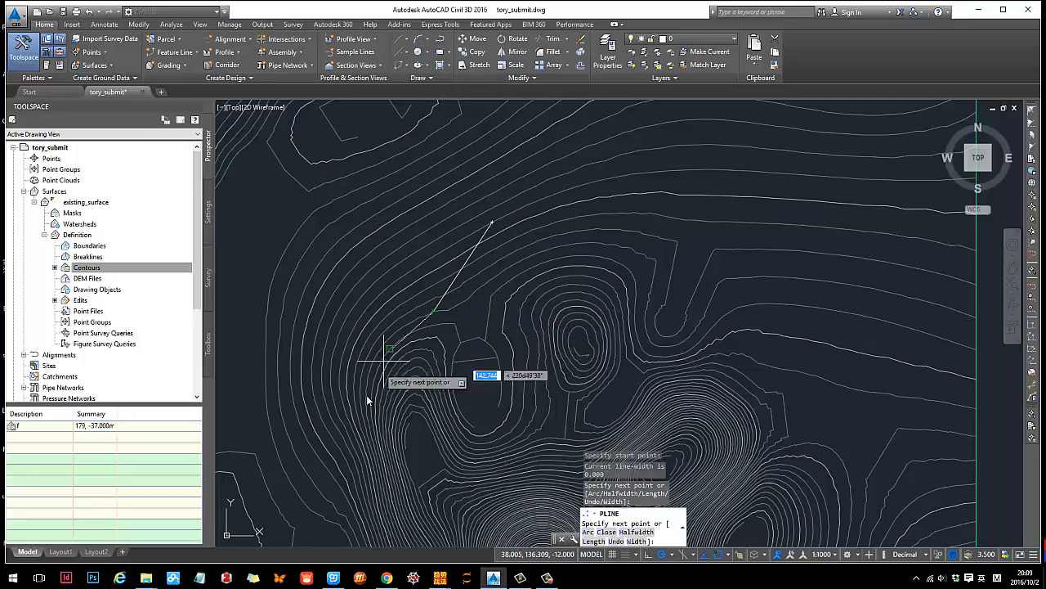
pyautogui.press('F3')
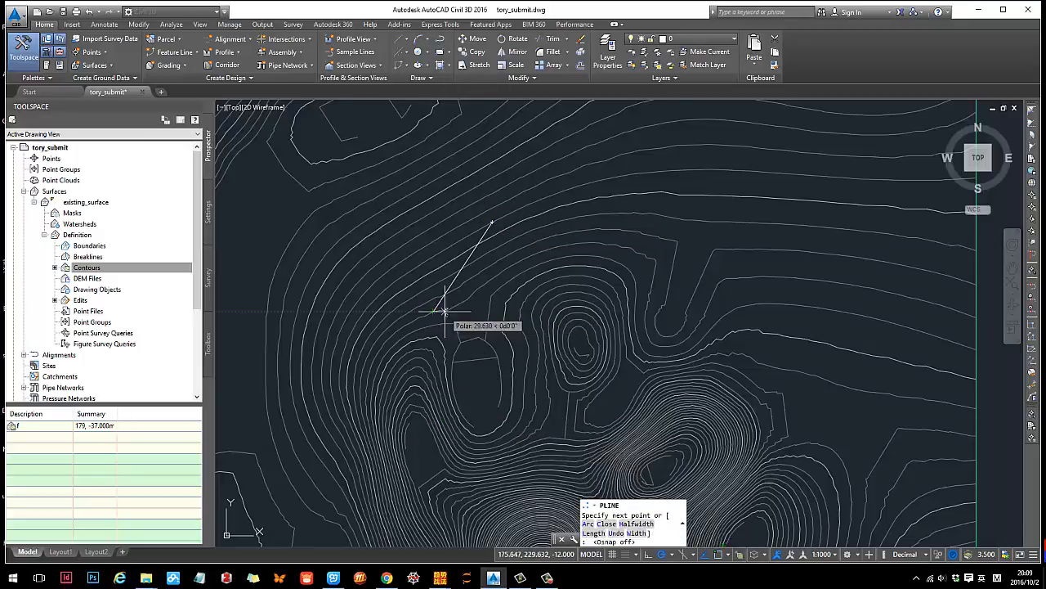
pyautogui.scroll(2, 445, 311)
pyautogui.write('a')
pyautogui.press('Return')
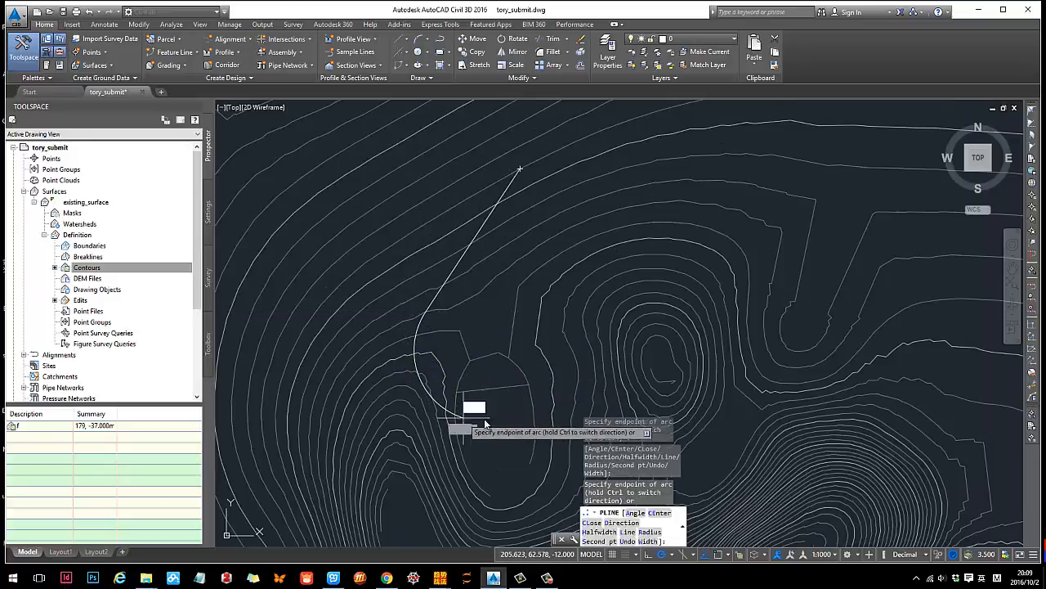
pyautogui.click(728, 212)
pyautogui.press('Return')
pyautogui.write('l')
pyautogui.press('Return')
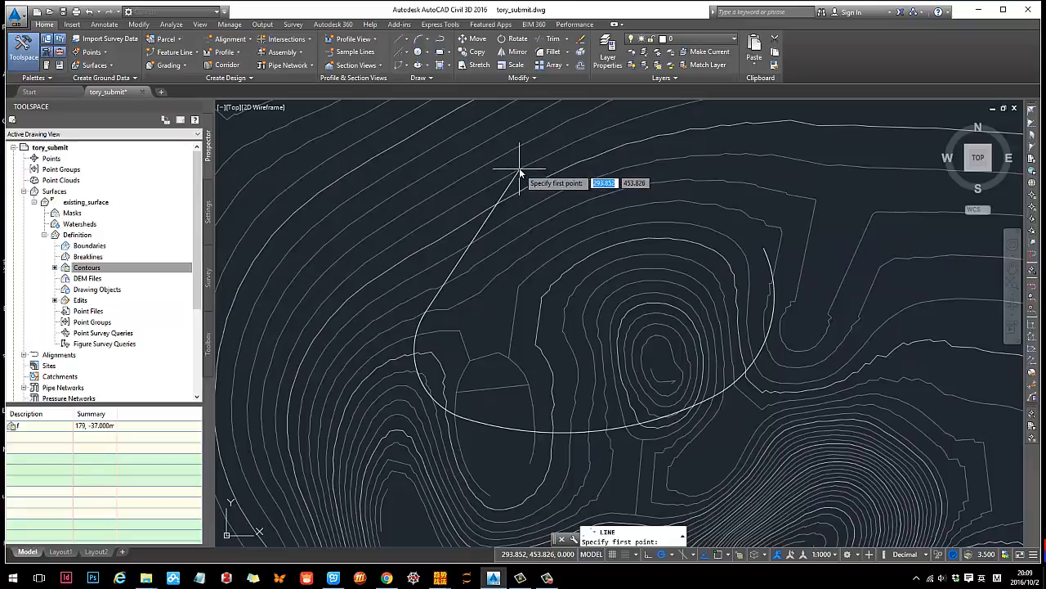
pyautogui.press('Escape')
# - Stretch the free end of the polyline's straight segment onto the end of the last arc to close the terrace boundary
pyautogui.click(517, 172)
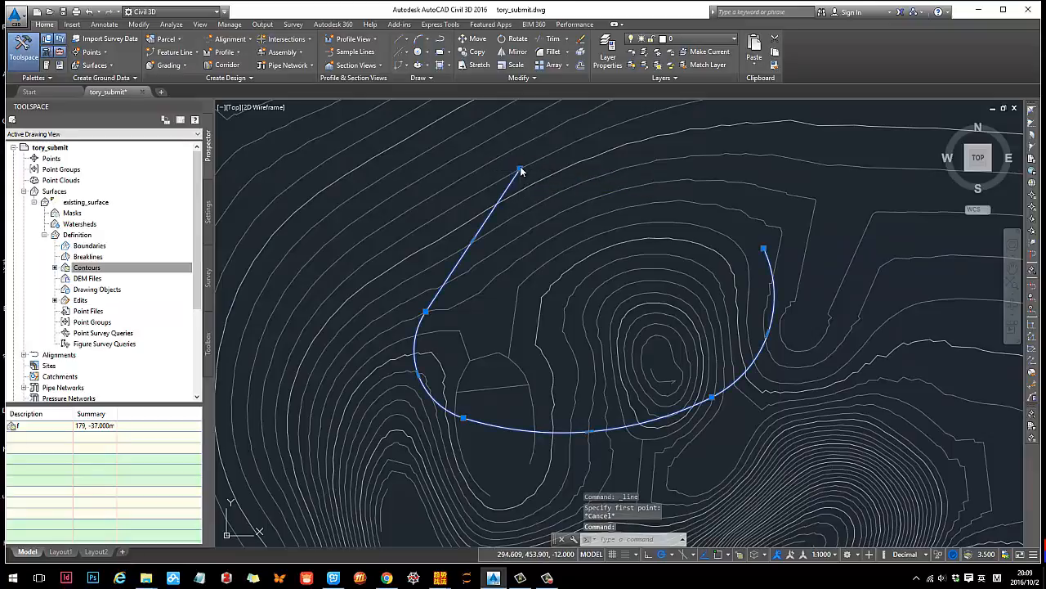
pyautogui.click(520, 170)
pyautogui.click(764, 249)
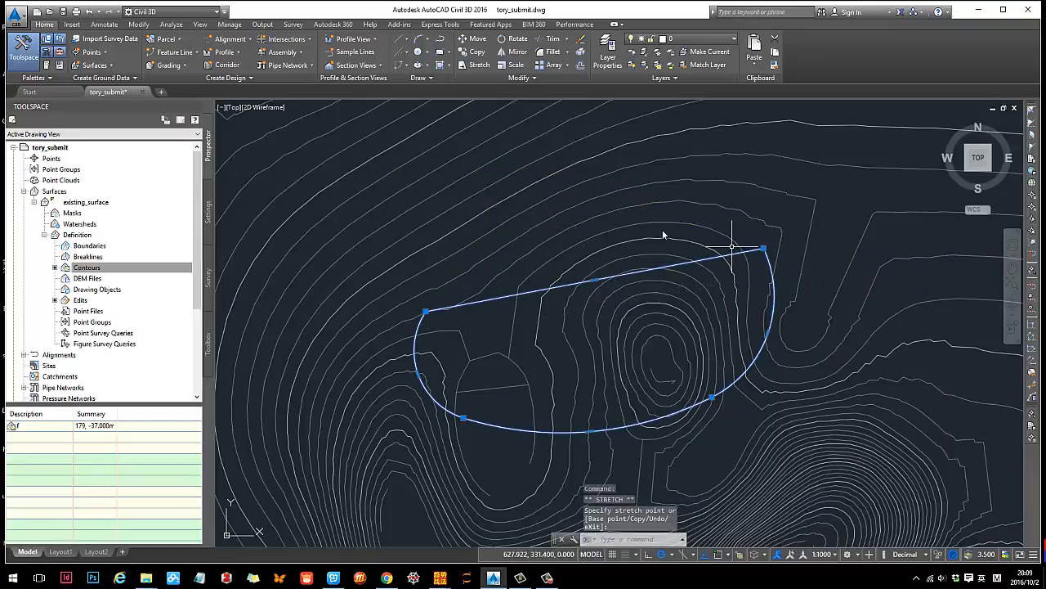
pyautogui.press('Return')
pyautogui.press('Escape')
pyautogui.click(740, 253)
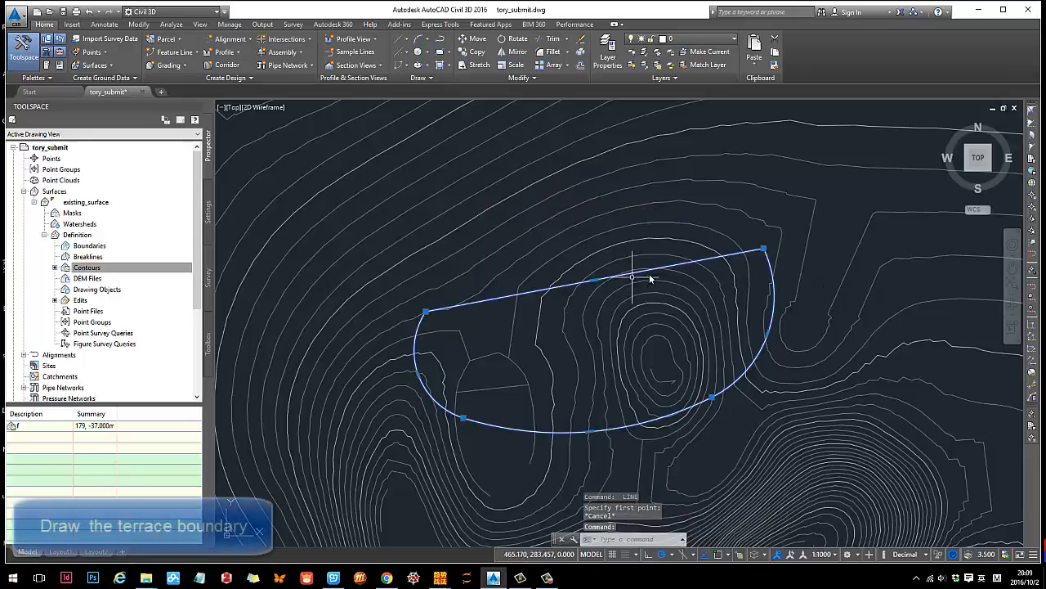
pyautogui.press('Escape')
# - Examine the terrace boundary's position against the surrounding surface contours
pyautogui.scroll(-3, 490, 278)
pyautogui.moveTo(555, 289); pyautogui.dragTo(551, 194, button='middle')
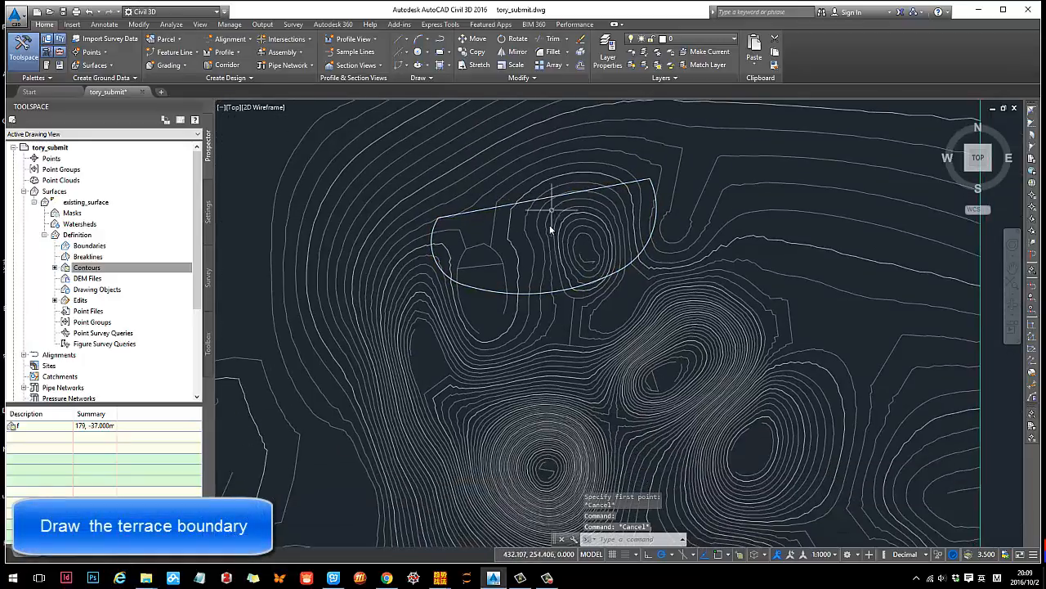
pyautogui.click(575, 288)
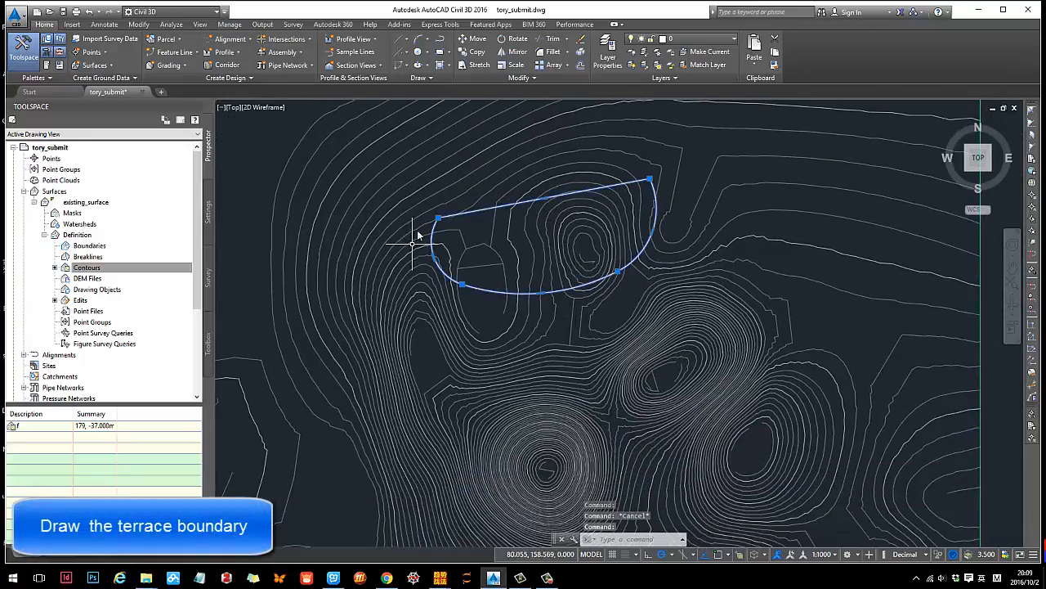
pyautogui.moveTo(507, 239); pyautogui.dragTo(488, 283, button='middle')
pyautogui.scroll(2, 486, 278)
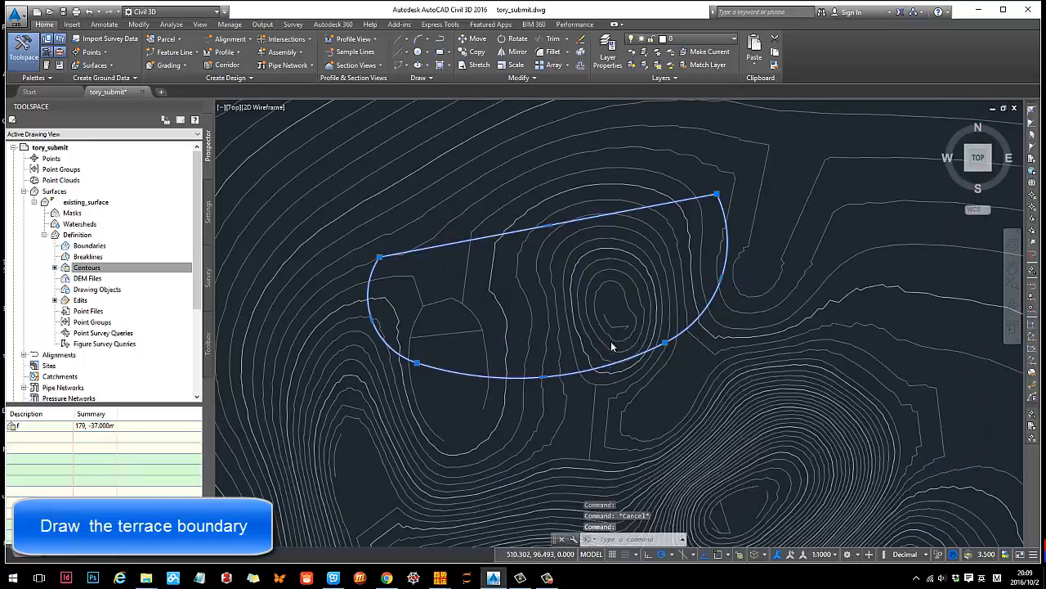
pyautogui.scroll(-2, 610, 342)
pyautogui.scroll(2, 491, 341)
pyautogui.moveTo(689, 291)
pyautogui.mouseDown(button='middle')
pyautogui.moveTo(632, 269)
pyautogui.moveTo(648, 273)
pyautogui.mouseUp(button='middle')
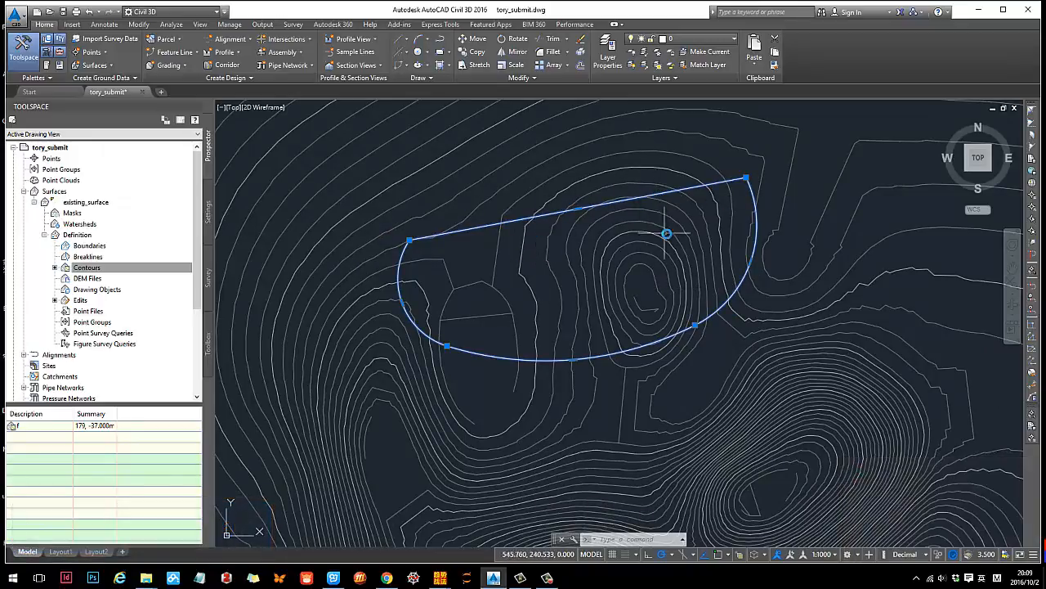
pyautogui.scroll(-2, 668, 247)
pyautogui.scroll(2, 626, 212)
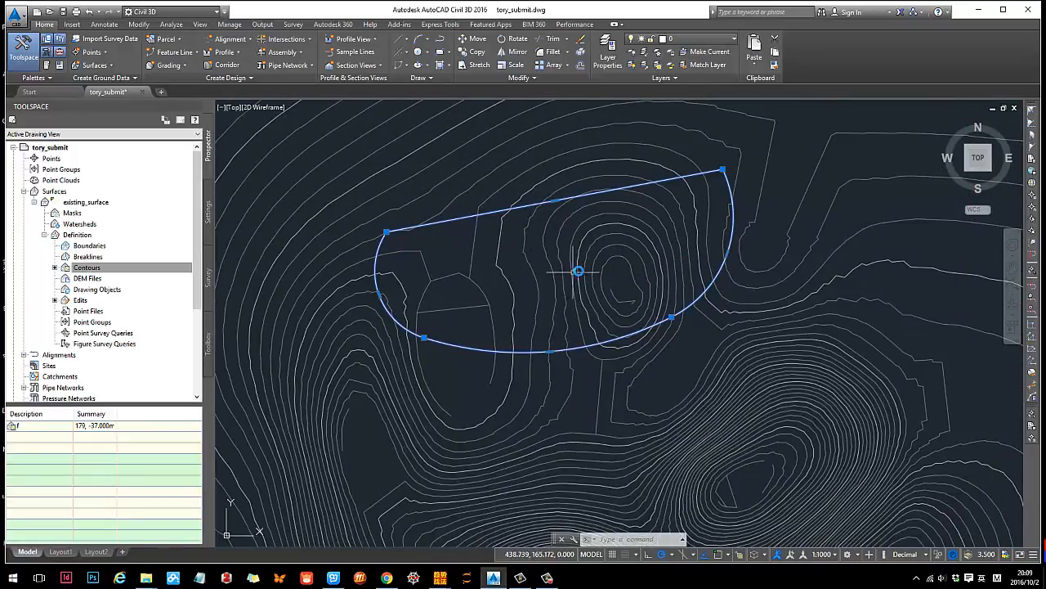
pyautogui.press('Escape')
pyautogui.moveTo(589, 280); pyautogui.dragTo(563, 288, button='middle')
pyautogui.click(531, 207)
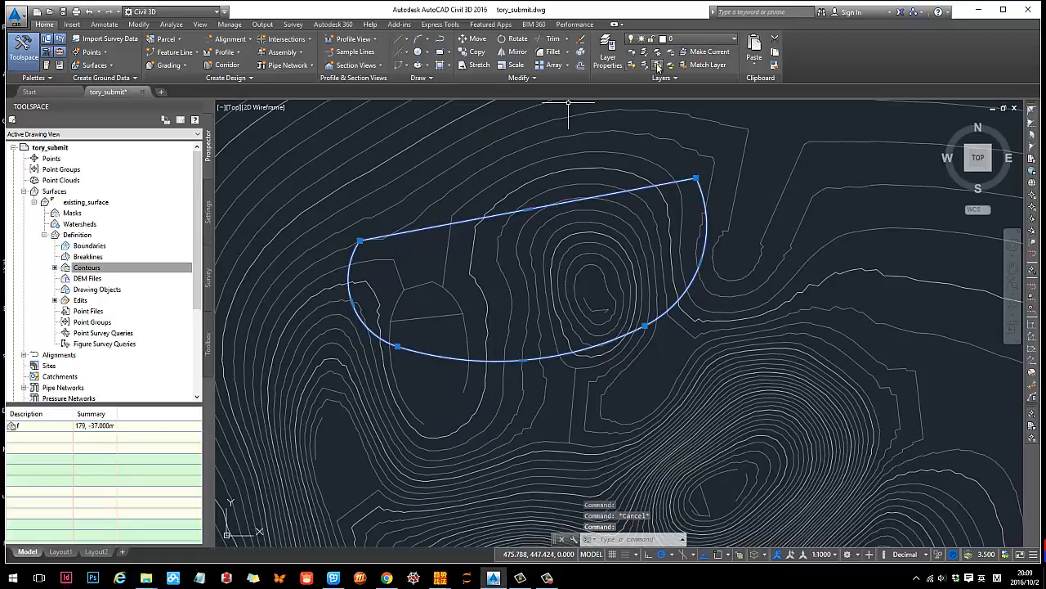
pyautogui.click(197, 53)
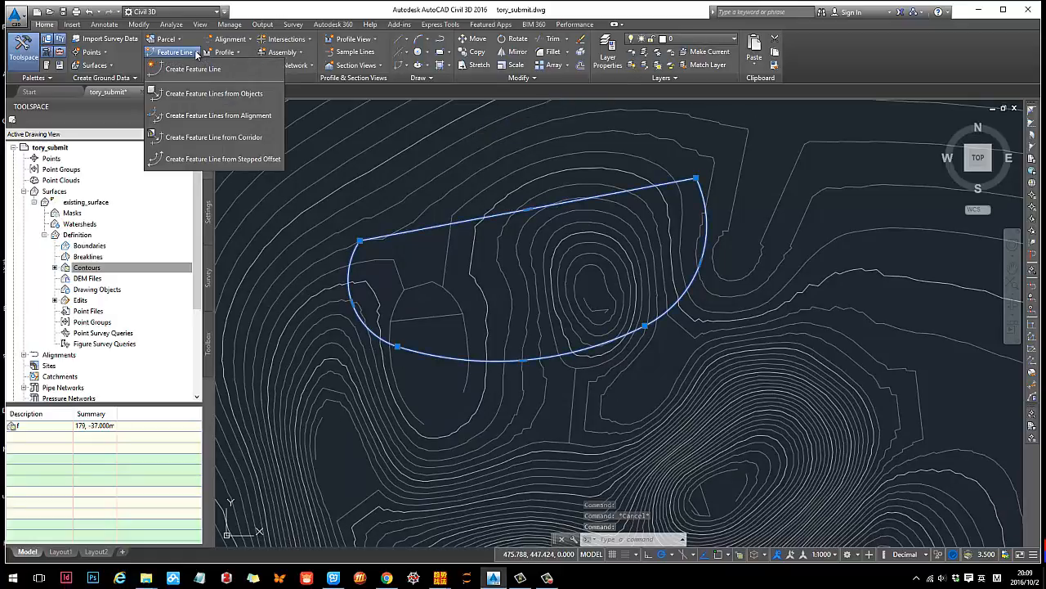
pyautogui.click(196, 95)
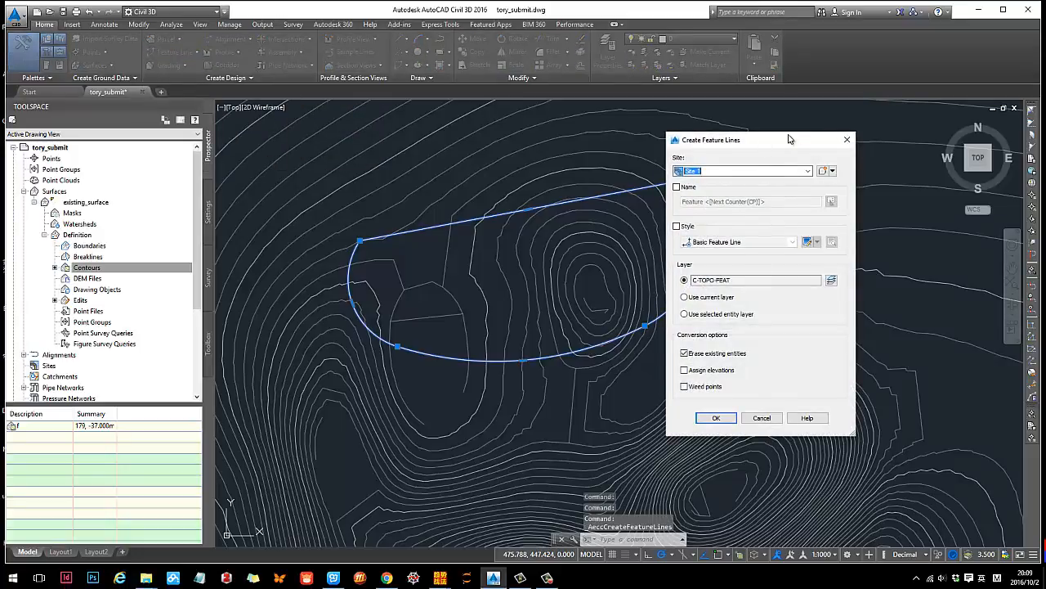
pyautogui.moveTo(788, 139); pyautogui.dragTo(823, 131)
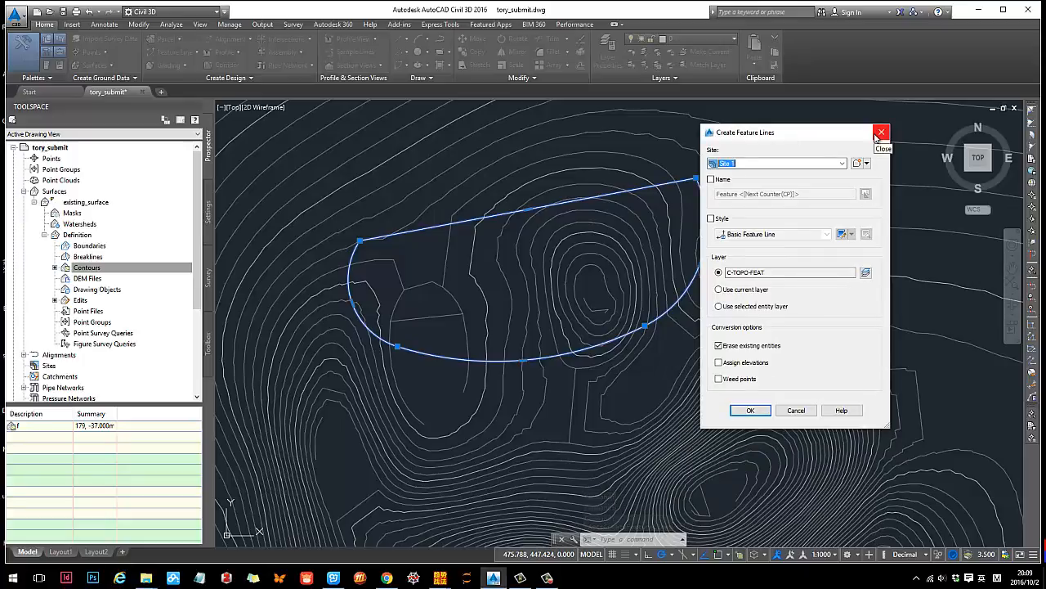
pyautogui.click(881, 132)
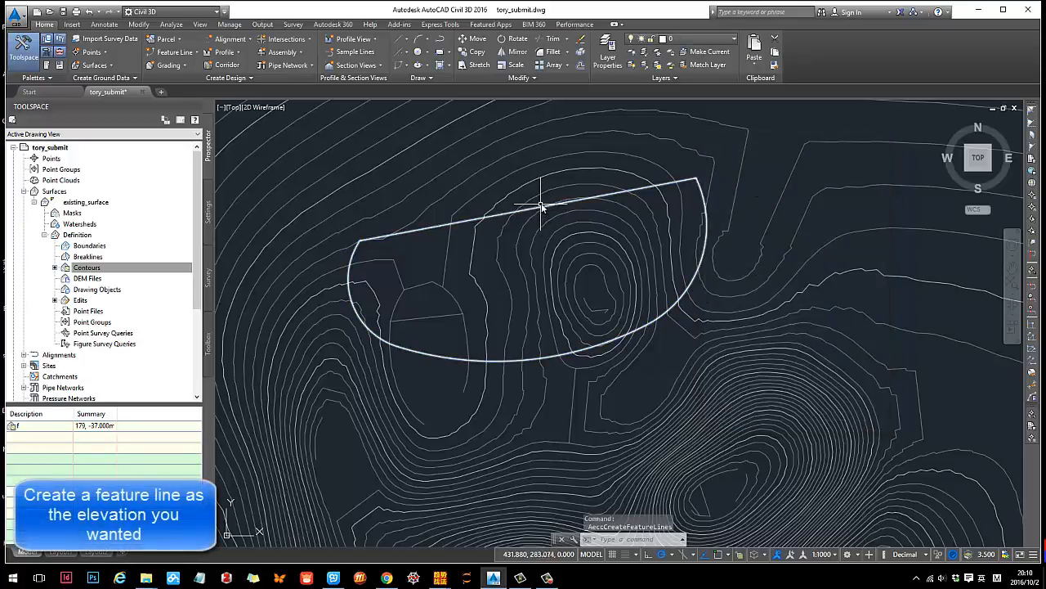
# - Convert the terrace boundary polyline into a feature line on Site 1, assigning elevations from existing_surface without intermediate grade break points
pyautogui.click(591, 197)
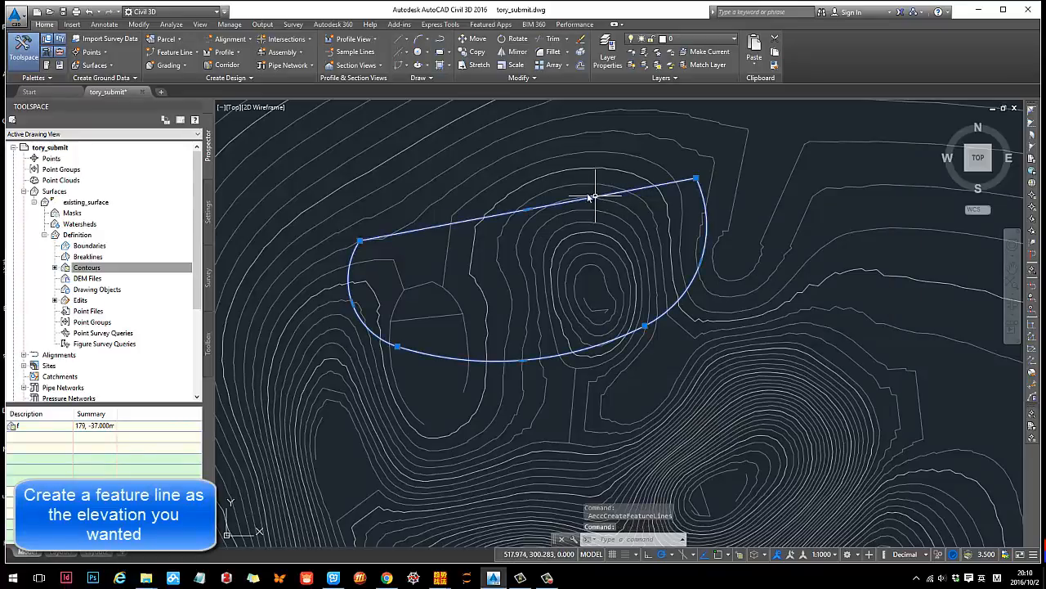
pyautogui.click(181, 52)
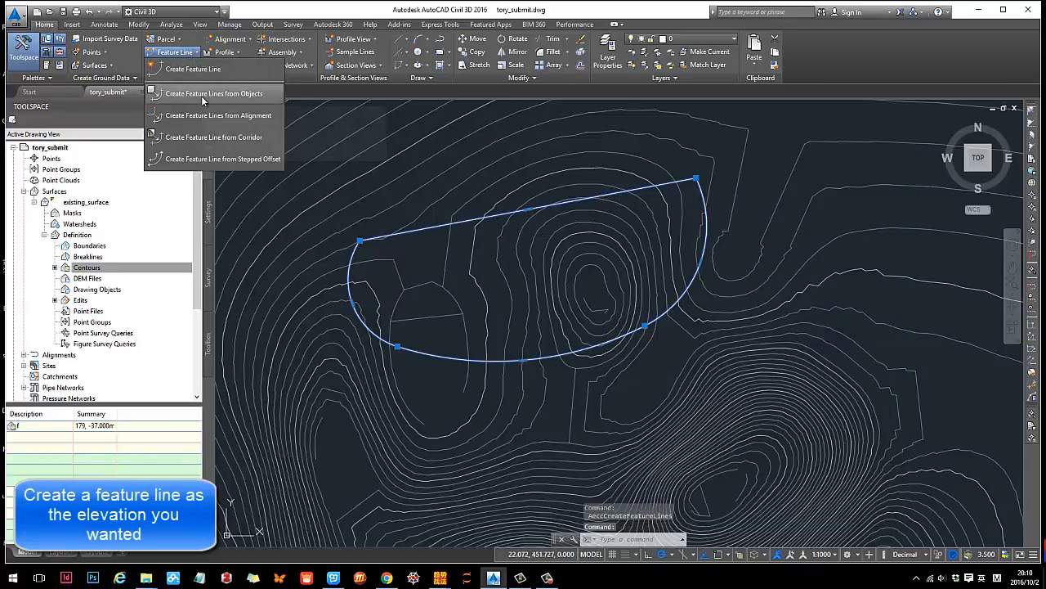
pyautogui.click(202, 95)
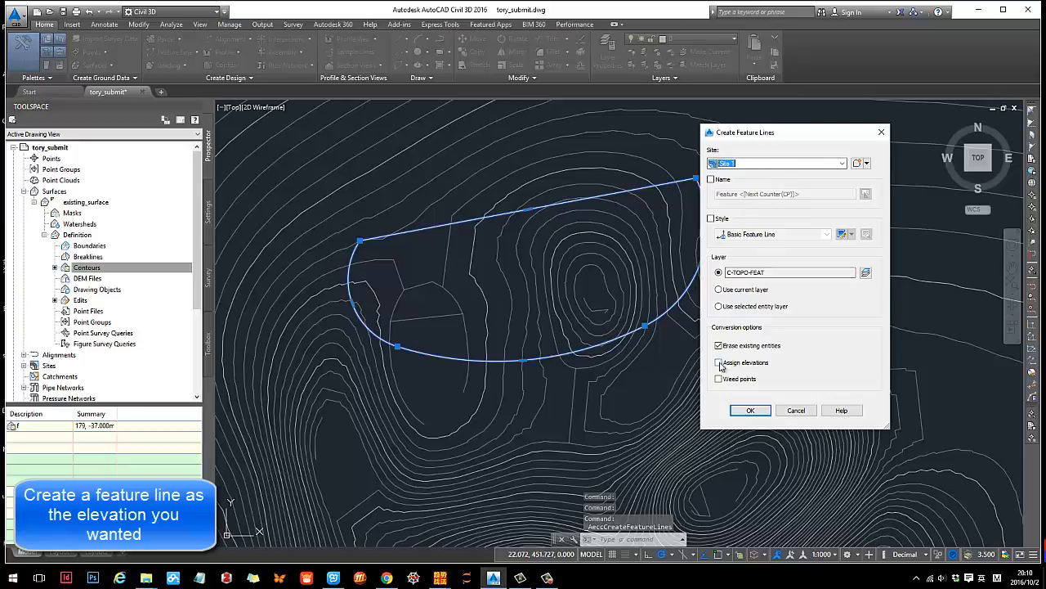
pyautogui.click(720, 365)
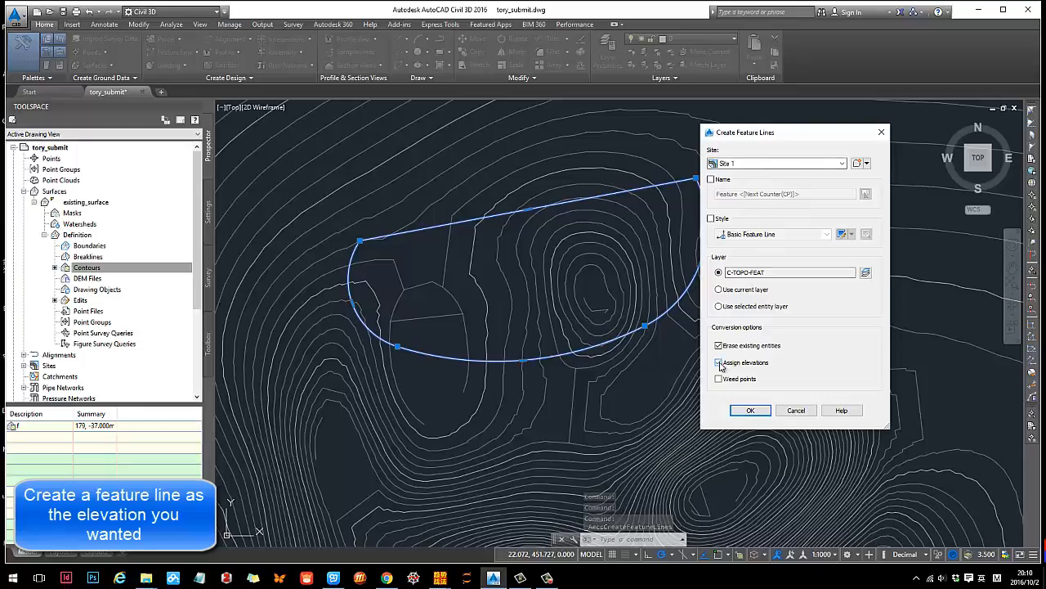
pyautogui.click(746, 411)
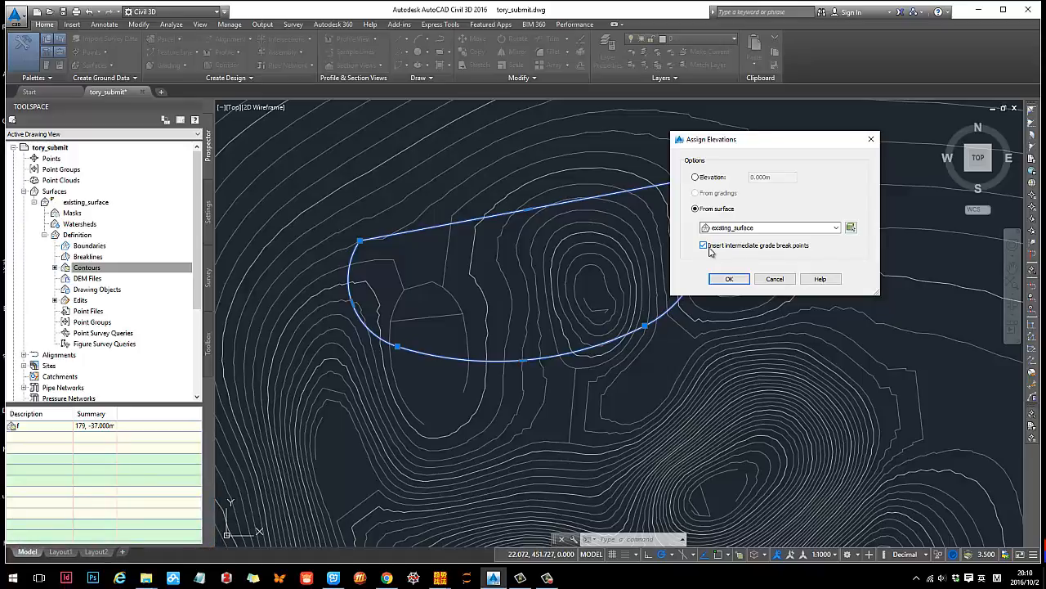
pyautogui.moveTo(725, 148); pyautogui.dragTo(708, 146)
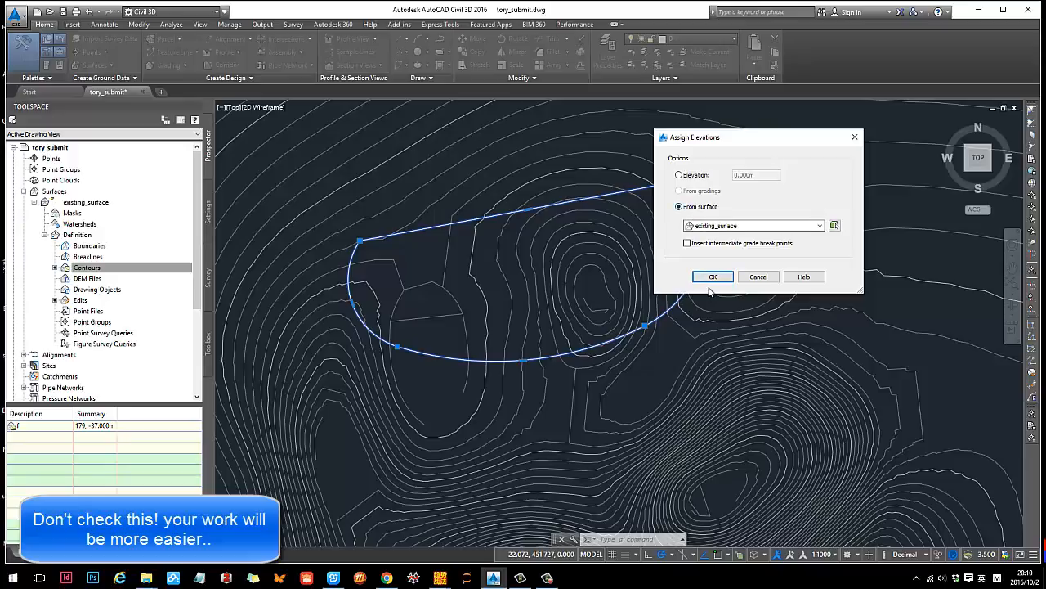
pyautogui.click(711, 276)
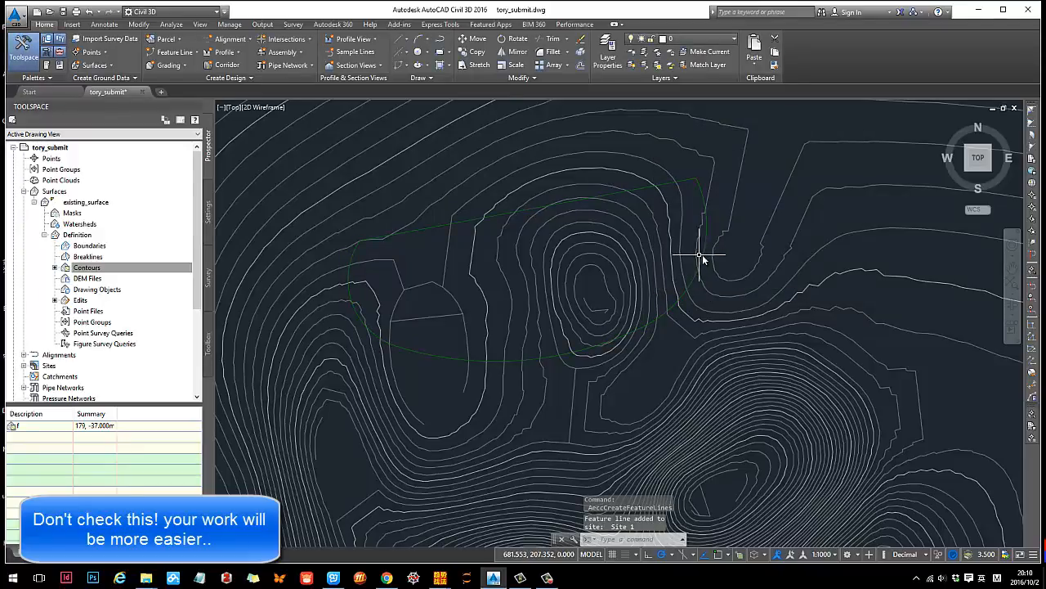
# - Check the elevations at the feature line's vertices, marking the Z coordinate of the northeast corner in a screen capture
pyautogui.click(702, 208)
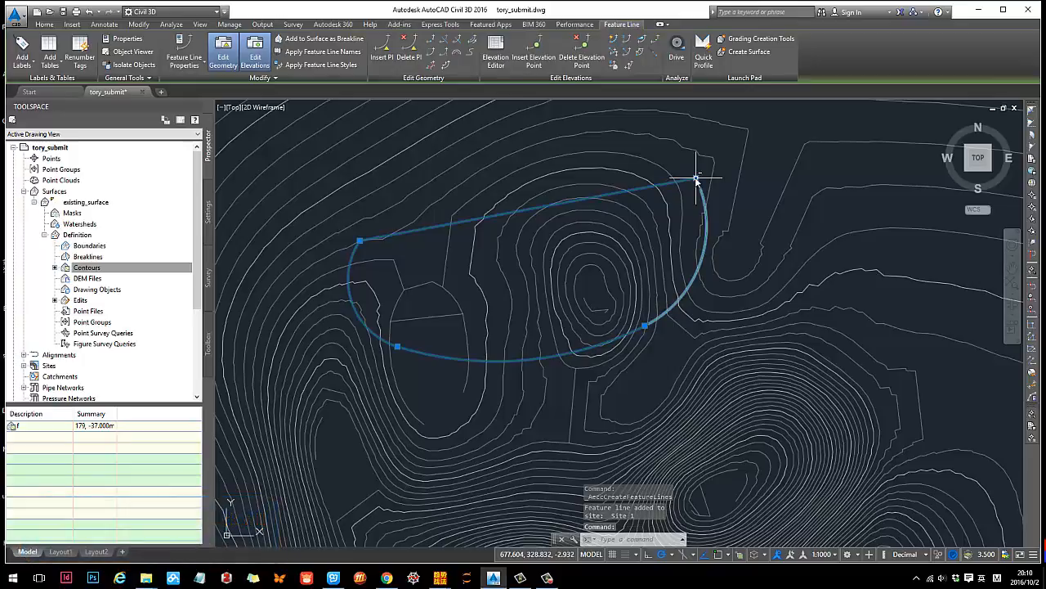
pyautogui.hotkey('ctrl', 'alt', 'a')
pyautogui.moveTo(338, 174); pyautogui.dragTo(685, 569)
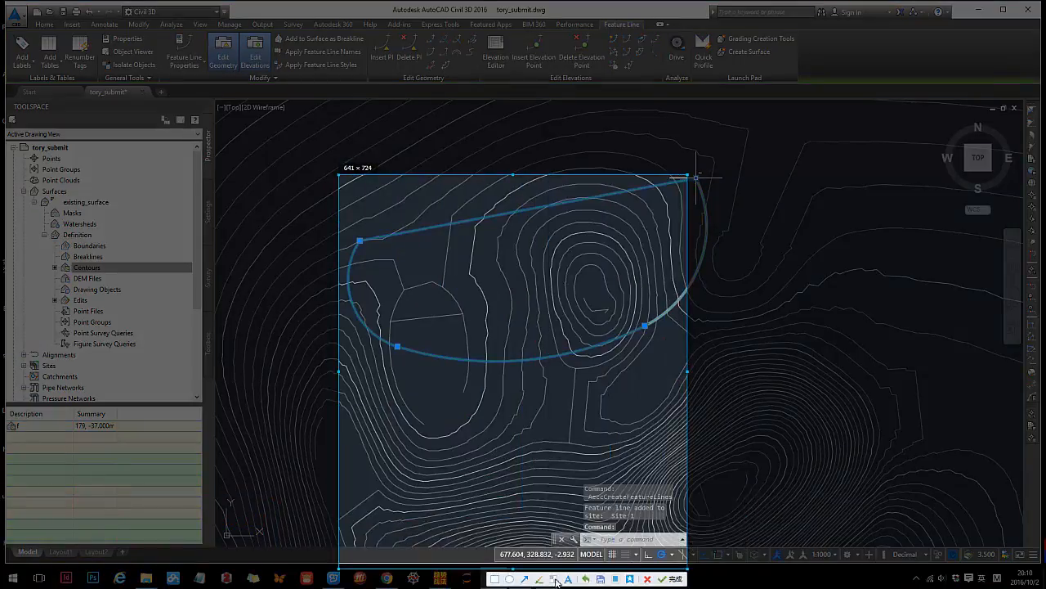
pyautogui.click(540, 579)
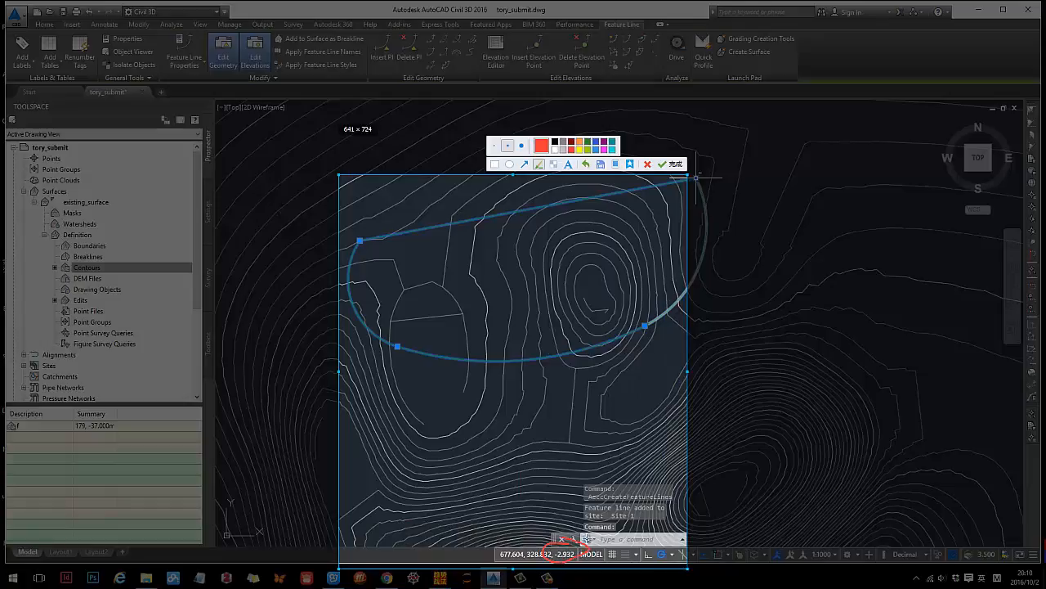
pyautogui.press('Escape')
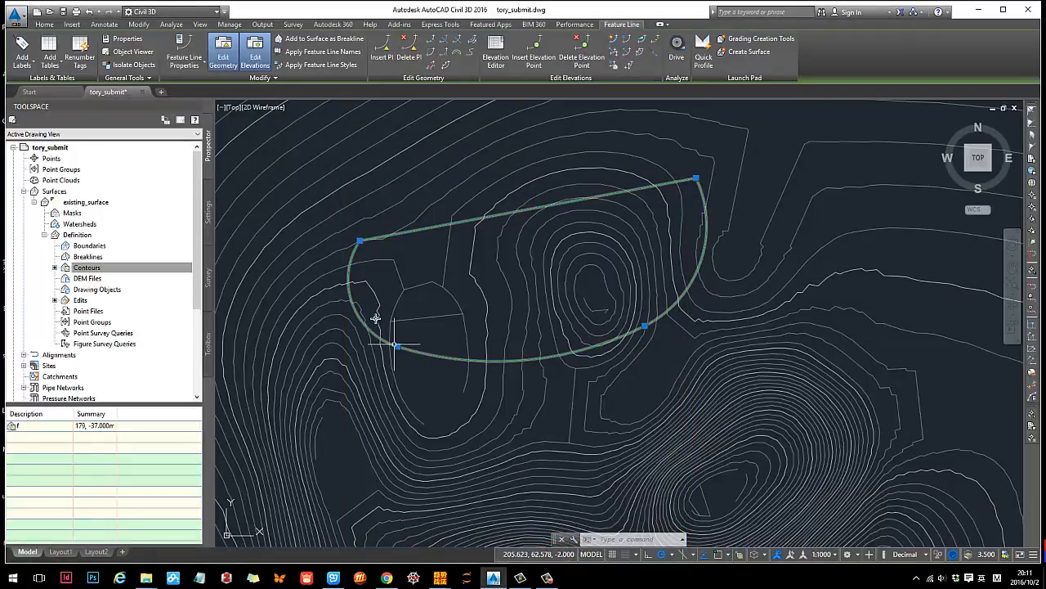
pyautogui.press('Escape')
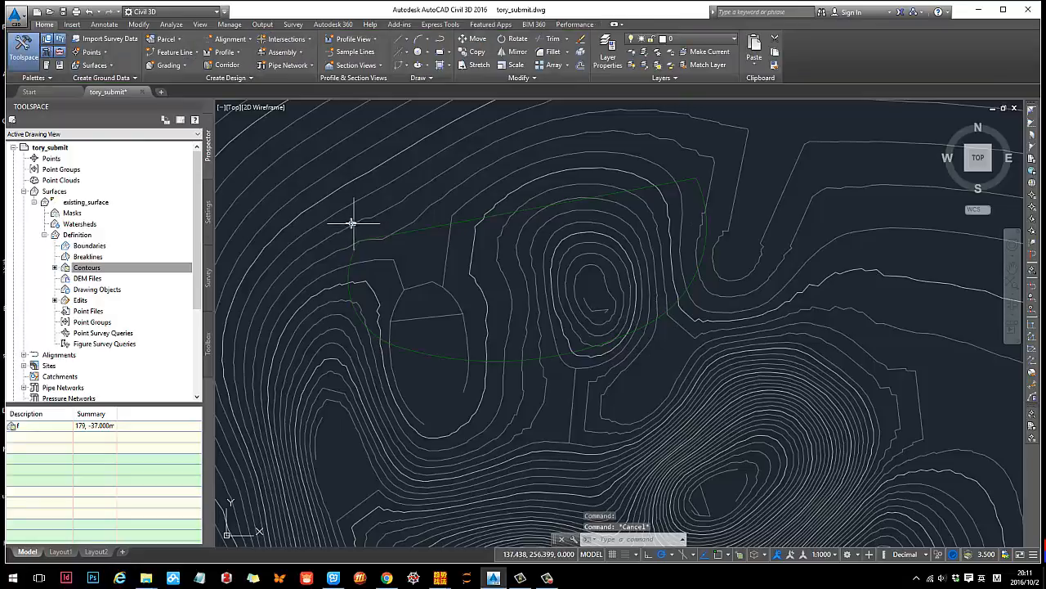
# - Add multiple contour labels to existing_surface along a line from north of the terrace across the small hill to the southeastern hill
pyautogui.click(356, 228)
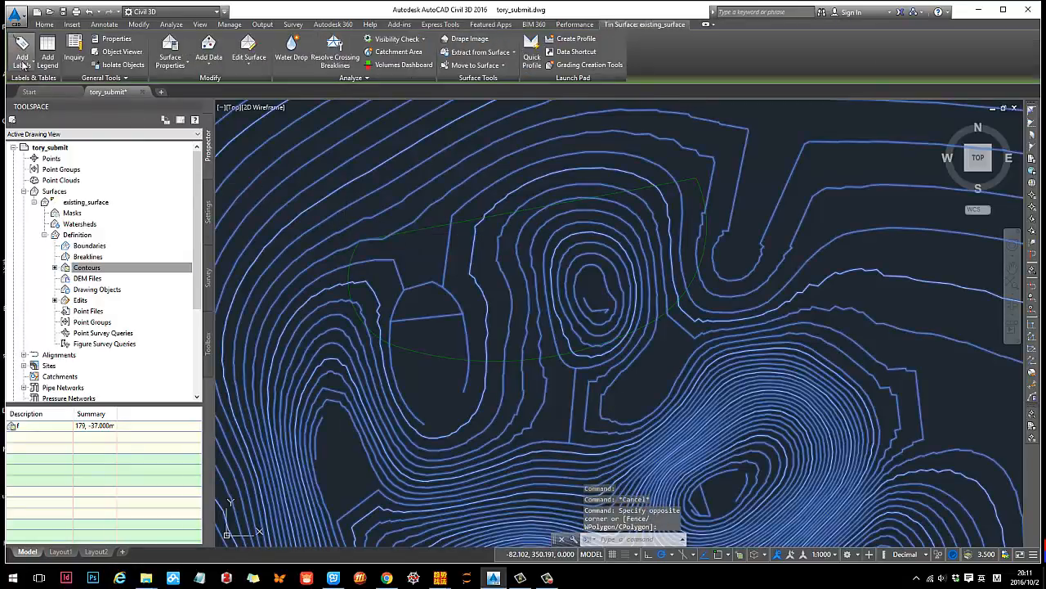
pyautogui.click(22, 56)
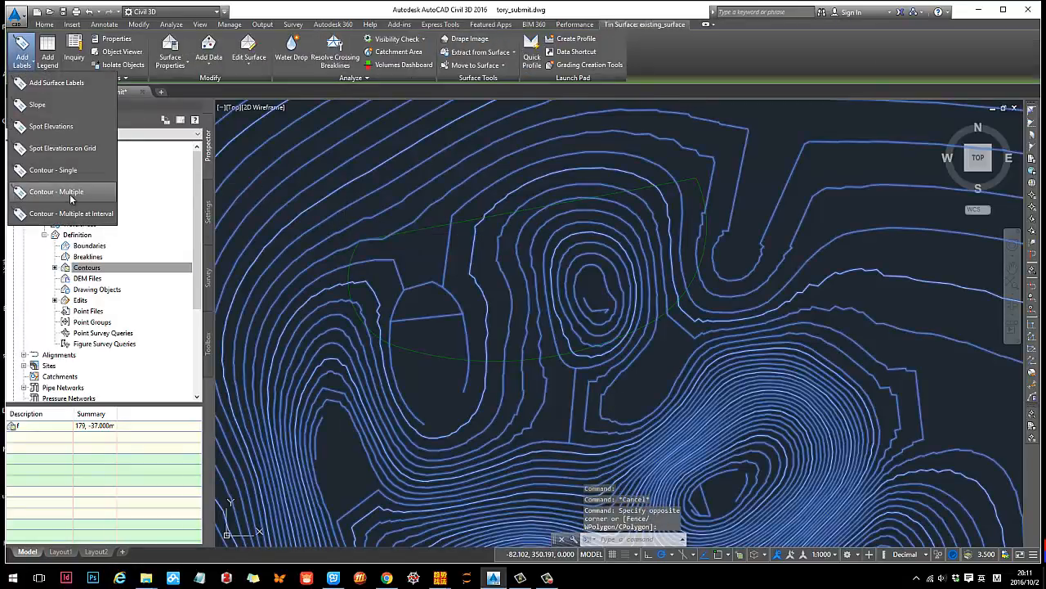
pyautogui.click(58, 192)
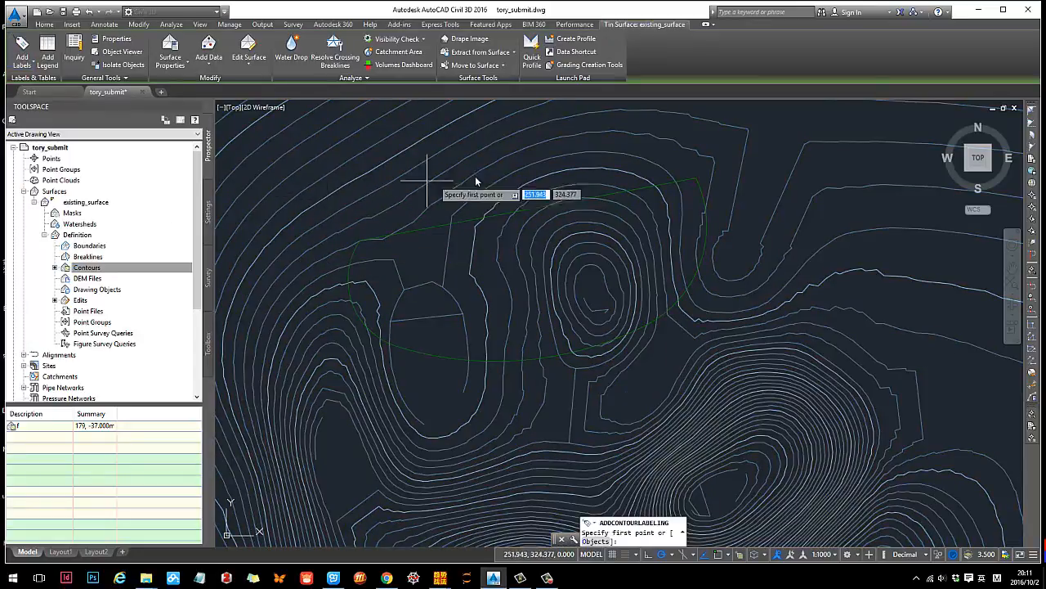
pyautogui.click(547, 123)
pyautogui.click(703, 461)
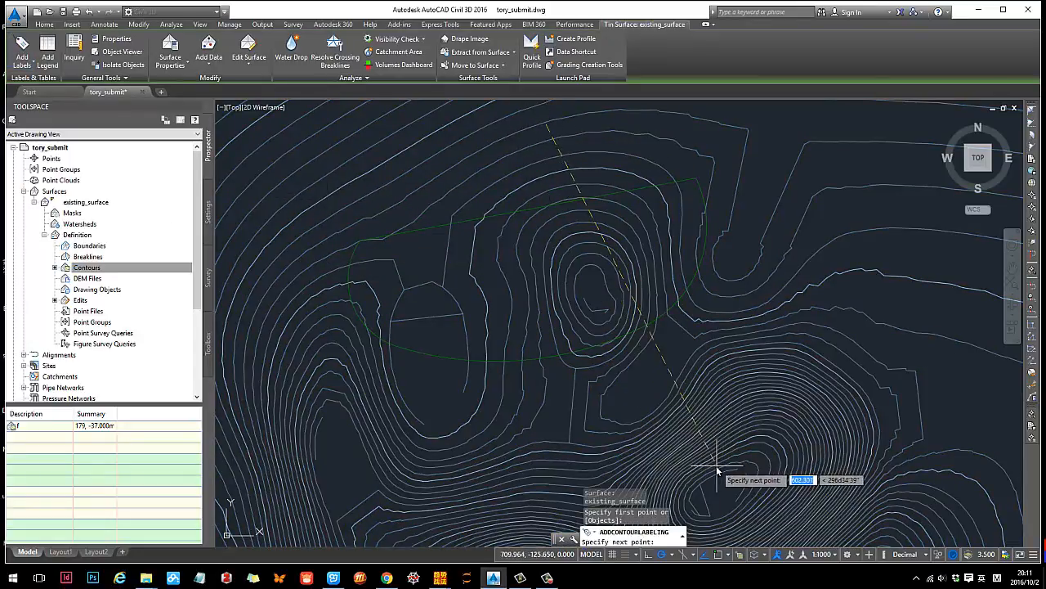
pyautogui.press('Escape')
pyautogui.scroll(5, 626, 247)
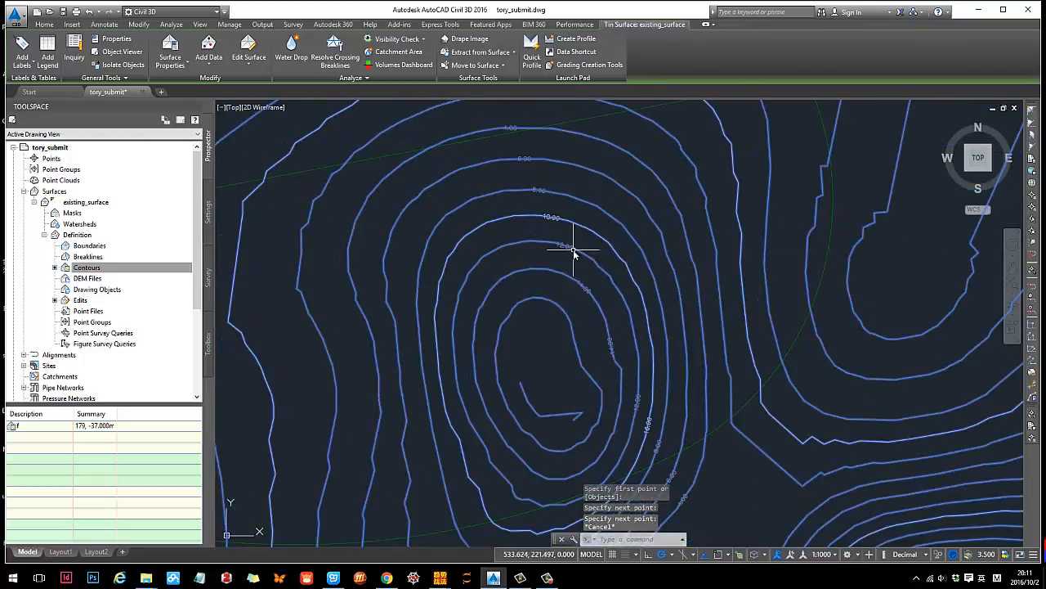
pyautogui.press('Escape')
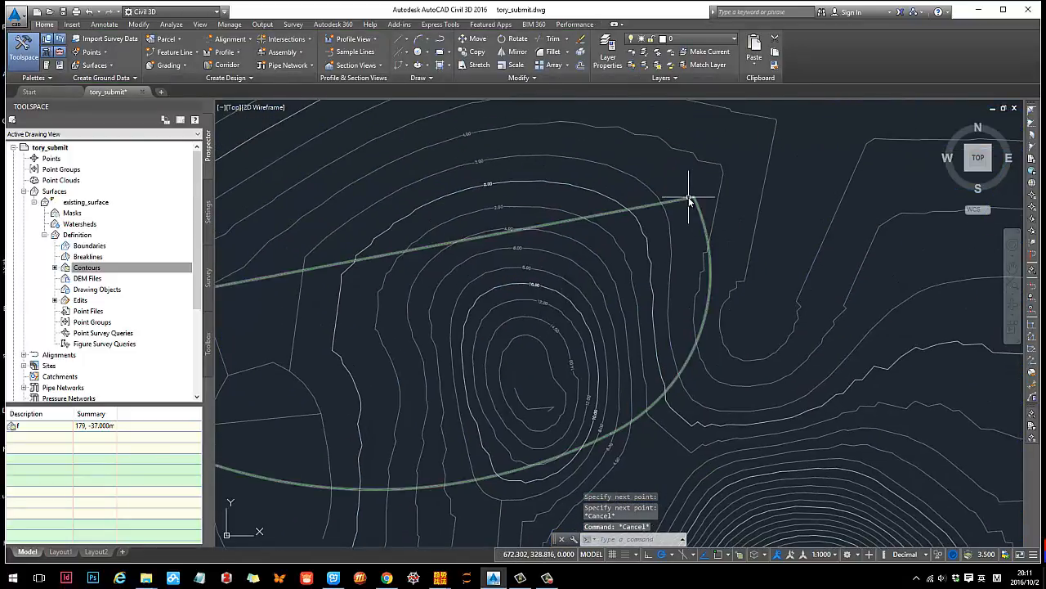
# - Compare the elevation of the feature line's northeast corner with the contour labels near the terrace edge
pyautogui.click(692, 199)
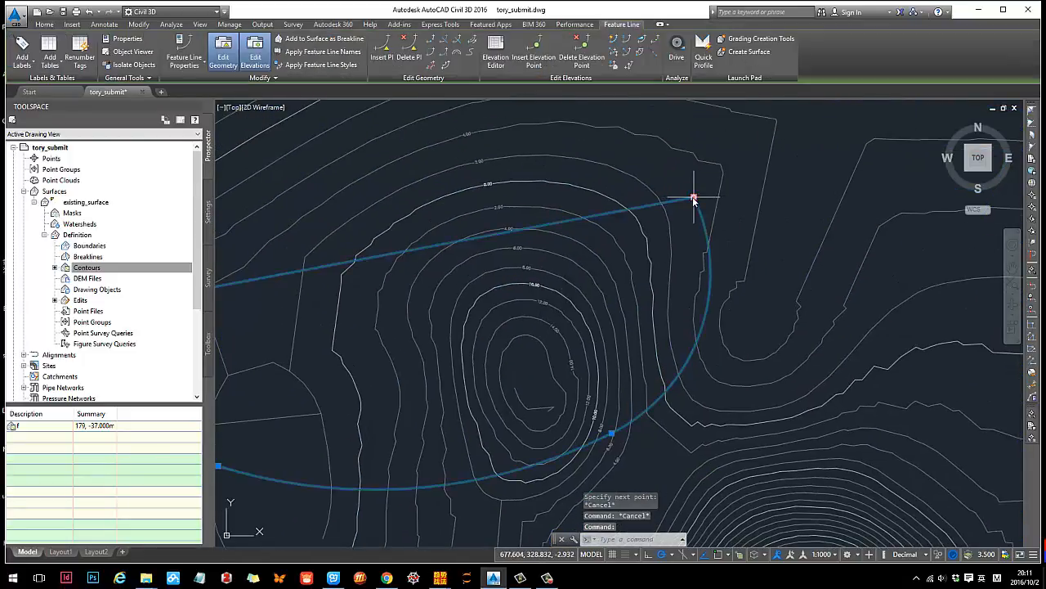
pyautogui.scroll(2, 507, 229)
pyautogui.scroll(-2, 508, 229)
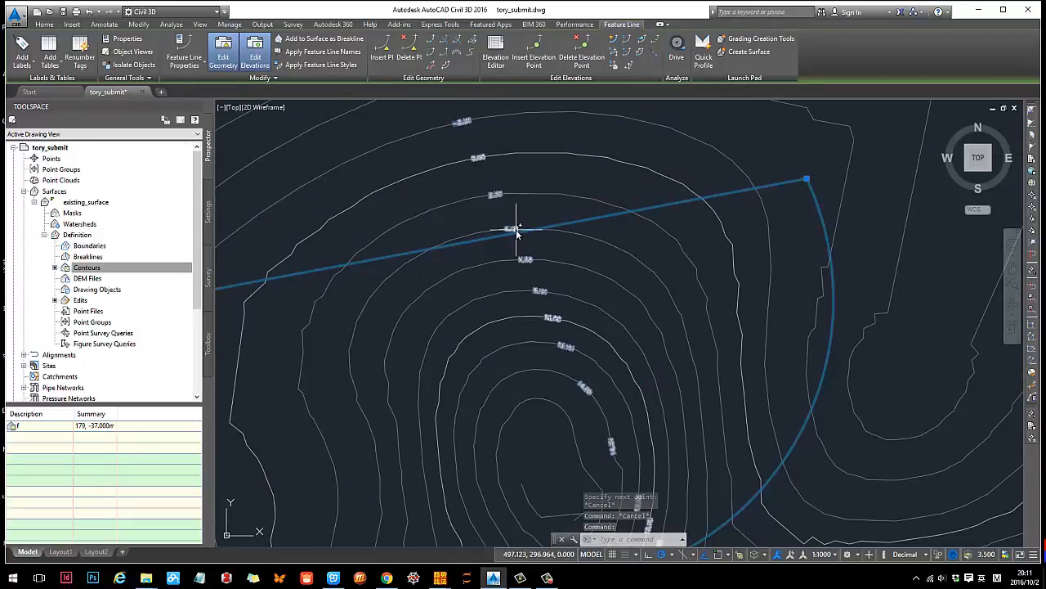
pyautogui.scroll(-3, 687, 278)
pyautogui.press('Escape')
pyautogui.moveTo(628, 275); pyautogui.dragTo(600, 238, button='middle')
pyautogui.scroll(2, 497, 249)
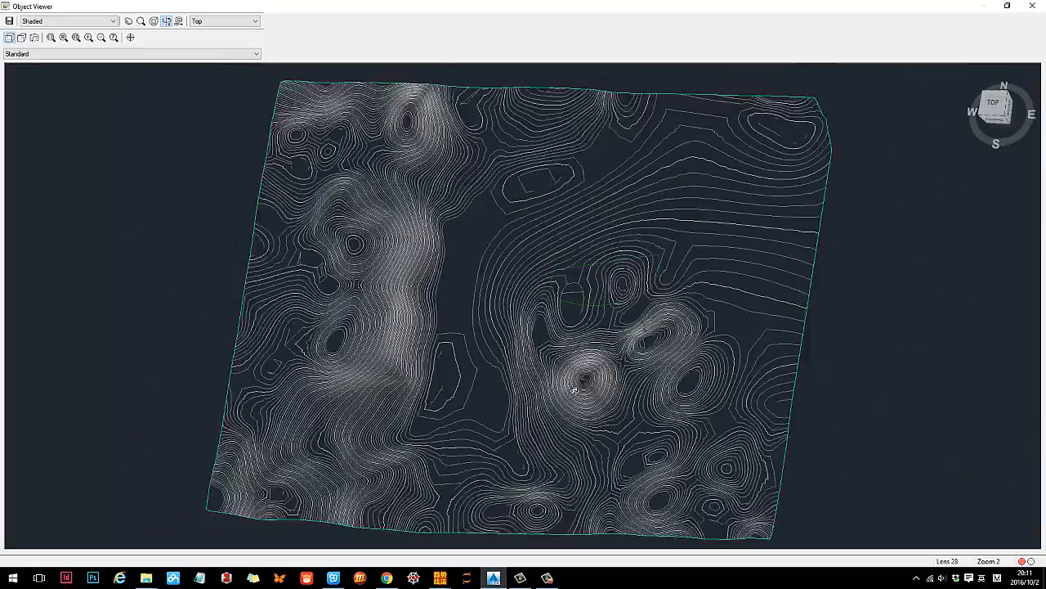
# - View the feature line against the terrain in the Object Viewer and examine the terrace area in plan
pyautogui.moveTo(621, 196)
pyautogui.mouseDown()
pyautogui.moveTo(728, 243)
pyautogui.moveTo(521, 368)
pyautogui.moveTo(580, 380)
pyautogui.moveTo(507, 358)
pyautogui.moveTo(633, 334)
pyautogui.moveTo(578, 325)
pyautogui.moveTo(362, 385)
pyautogui.moveTo(369, 400)
pyautogui.moveTo(463, 418)
pyautogui.moveTo(466, 404)
pyautogui.mouseUp()
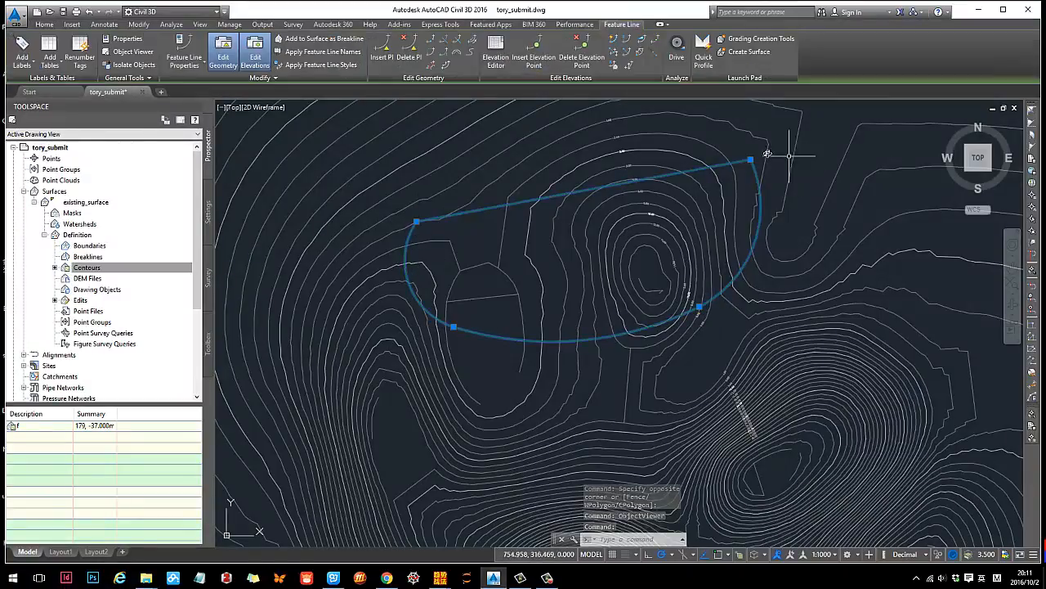
pyautogui.moveTo(751, 202); pyautogui.dragTo(709, 213, button='middle')
pyautogui.scroll(-3, 699, 237)
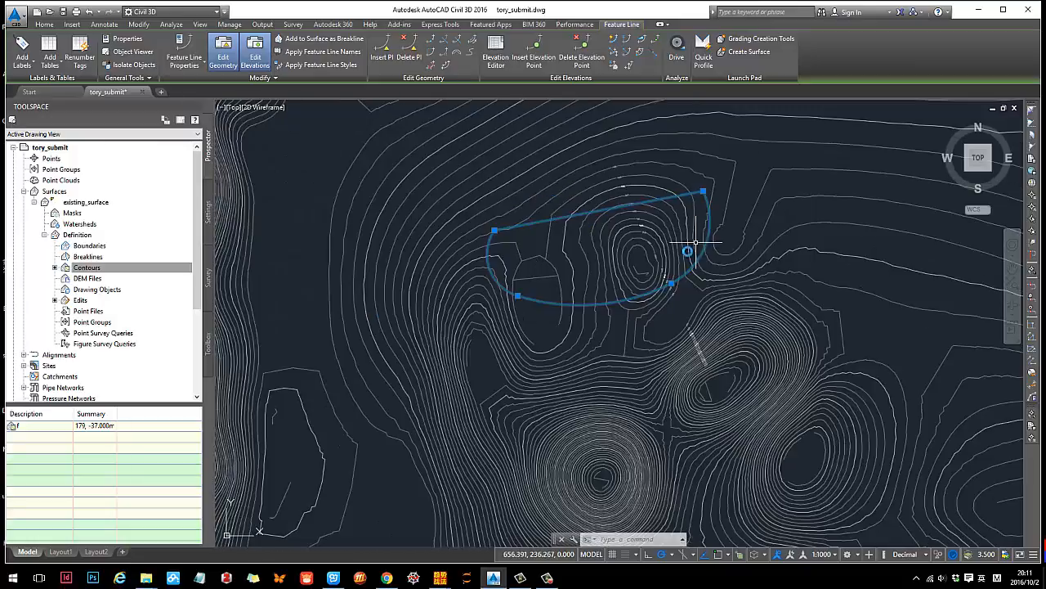
pyautogui.scroll(3, 561, 264)
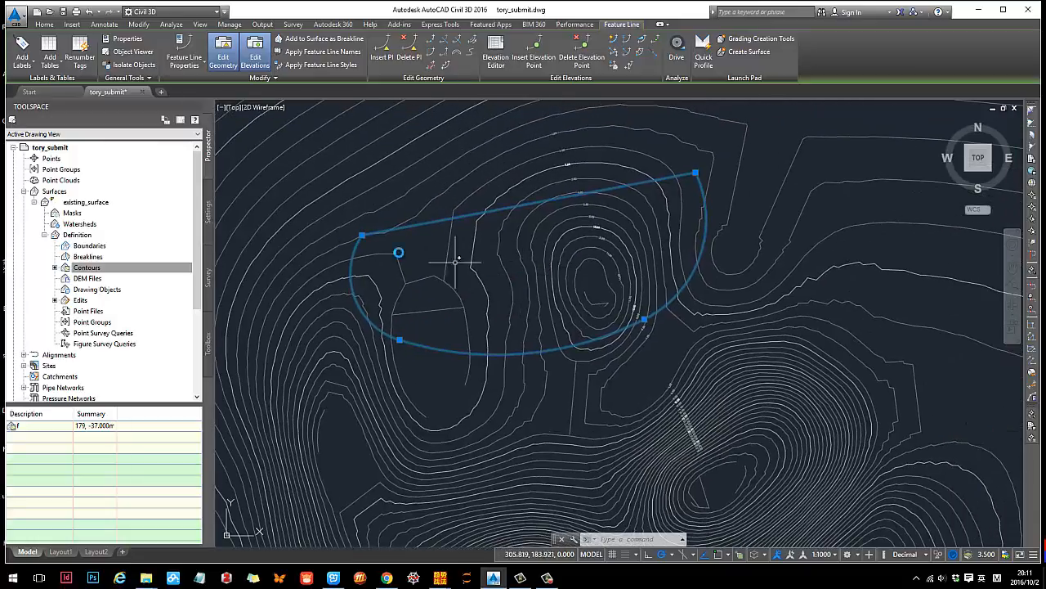
pyautogui.moveTo(460, 268); pyautogui.dragTo(475, 286, button='middle')
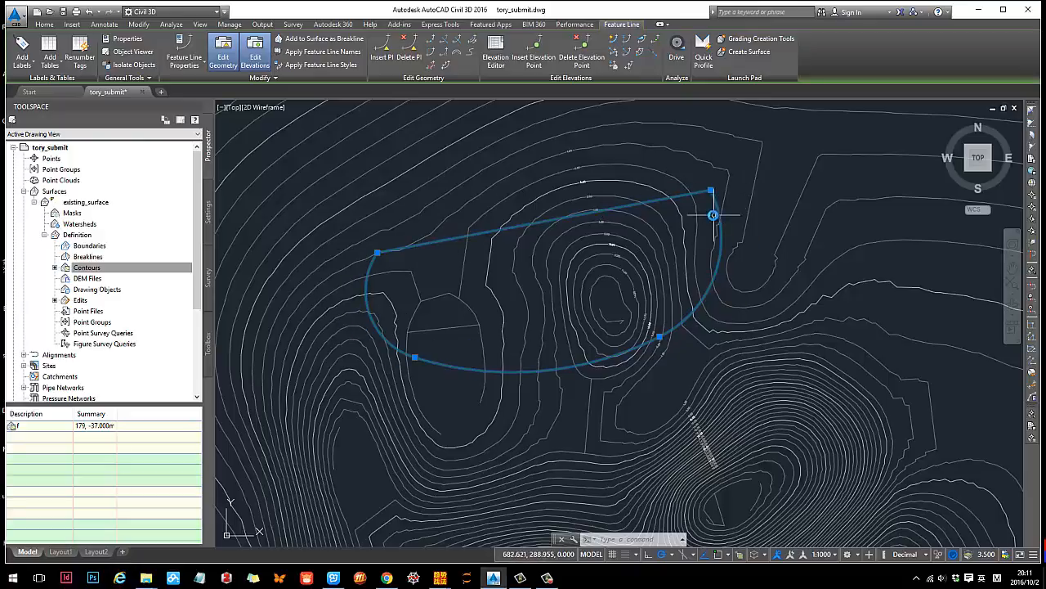
# - Set the elevation of all feature line points to 2.000 m in the Elevation Editor
pyautogui.click(501, 58)
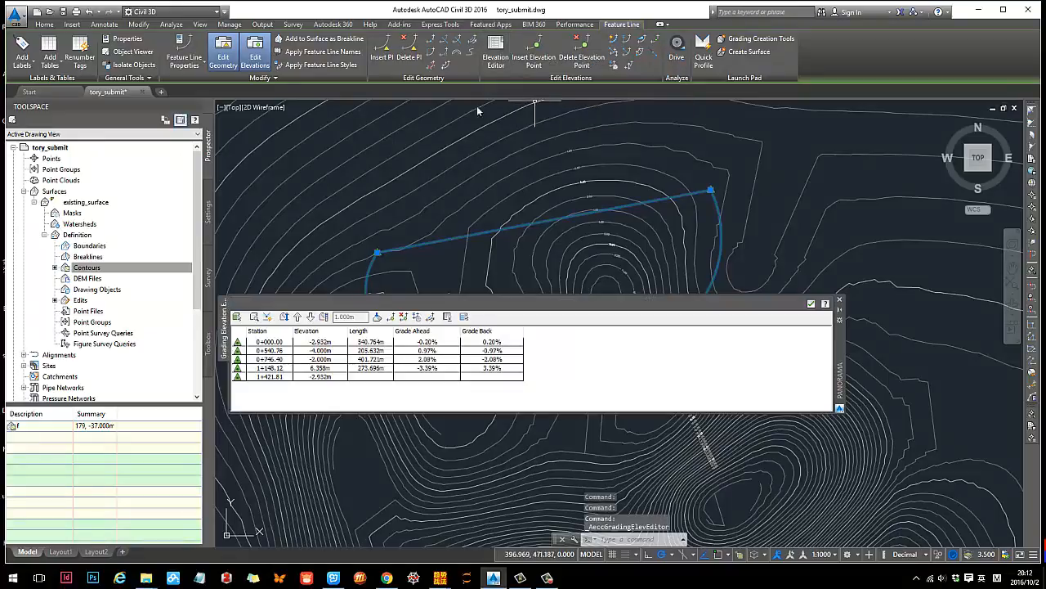
pyautogui.click(314, 343)
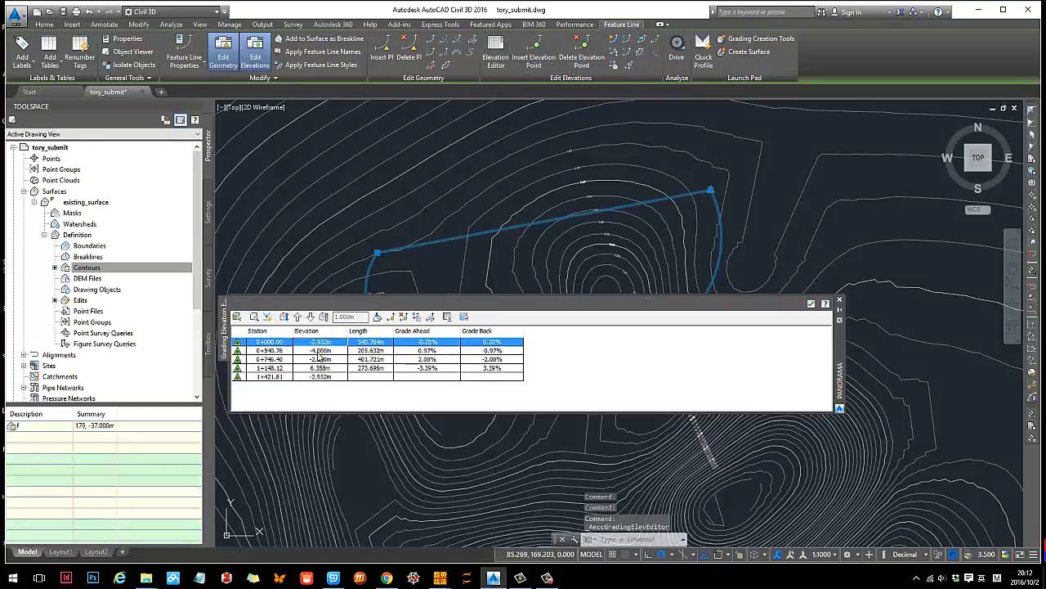
pyautogui.click(319, 350)
pyautogui.click(319, 358)
pyautogui.click(242, 343)
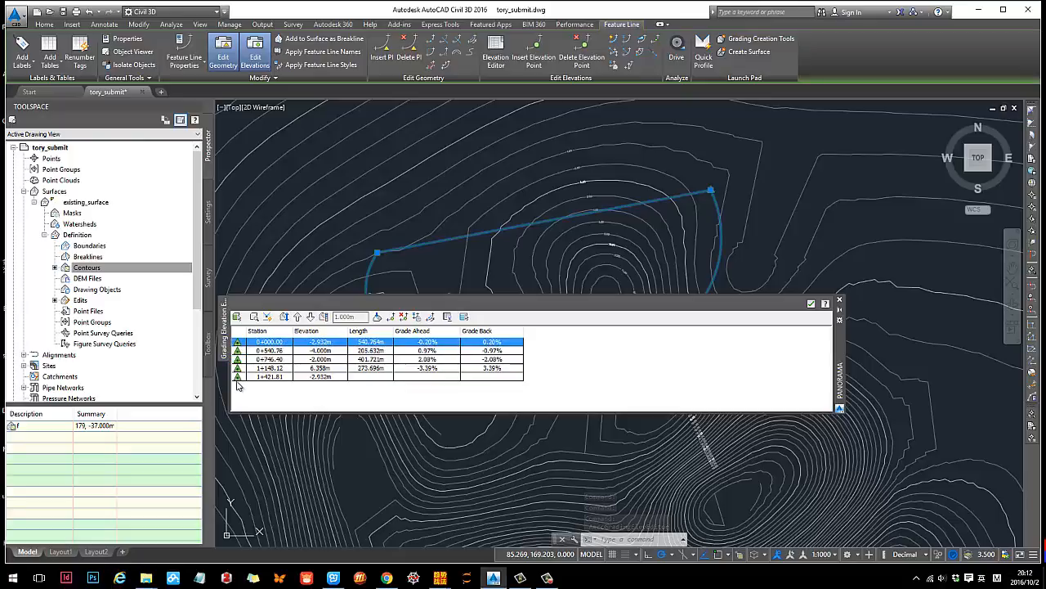
pyautogui.keyDown('shift'); pyautogui.click(250, 377); pyautogui.keyUp('shift')
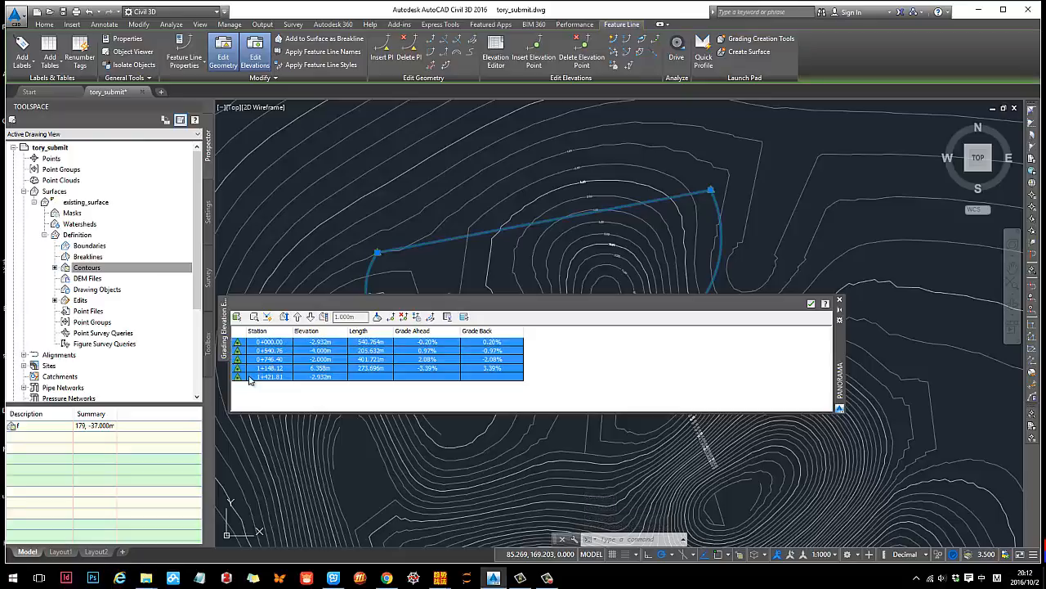
pyautogui.click(313, 360)
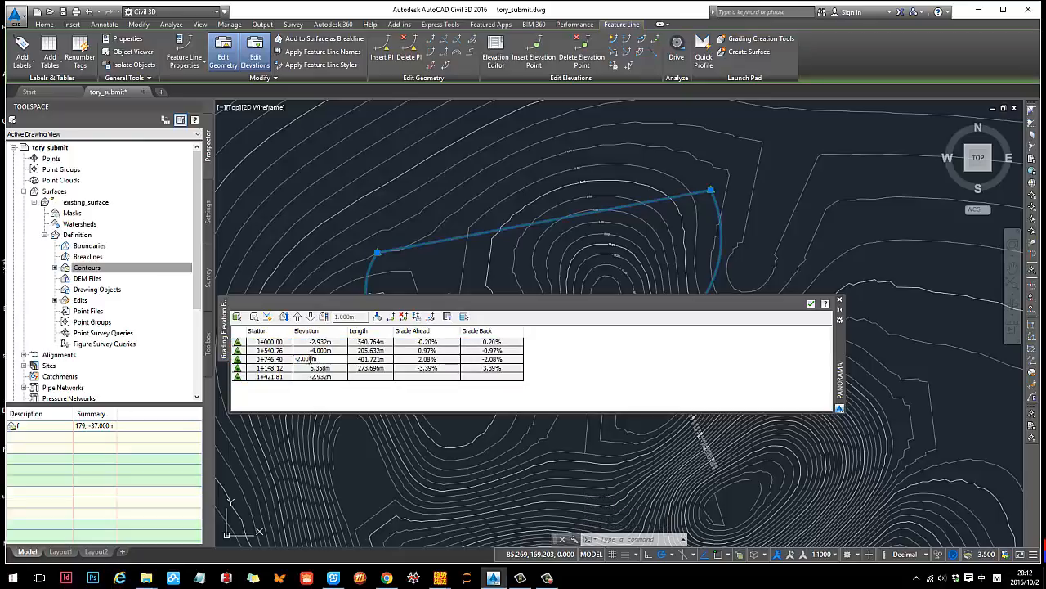
pyautogui.click(322, 369)
pyautogui.click(322, 360)
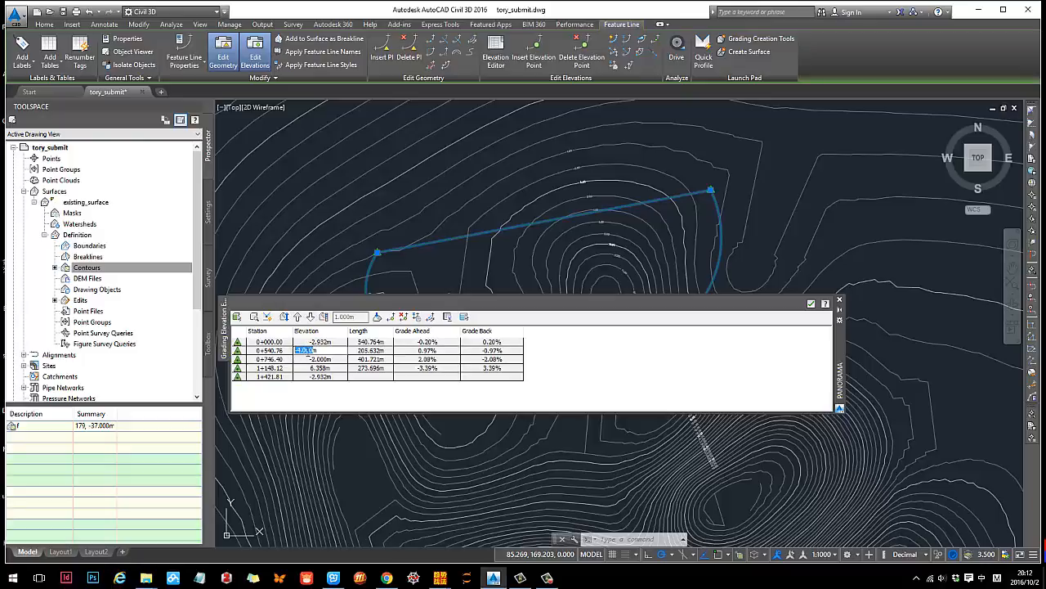
pyautogui.press('Return')
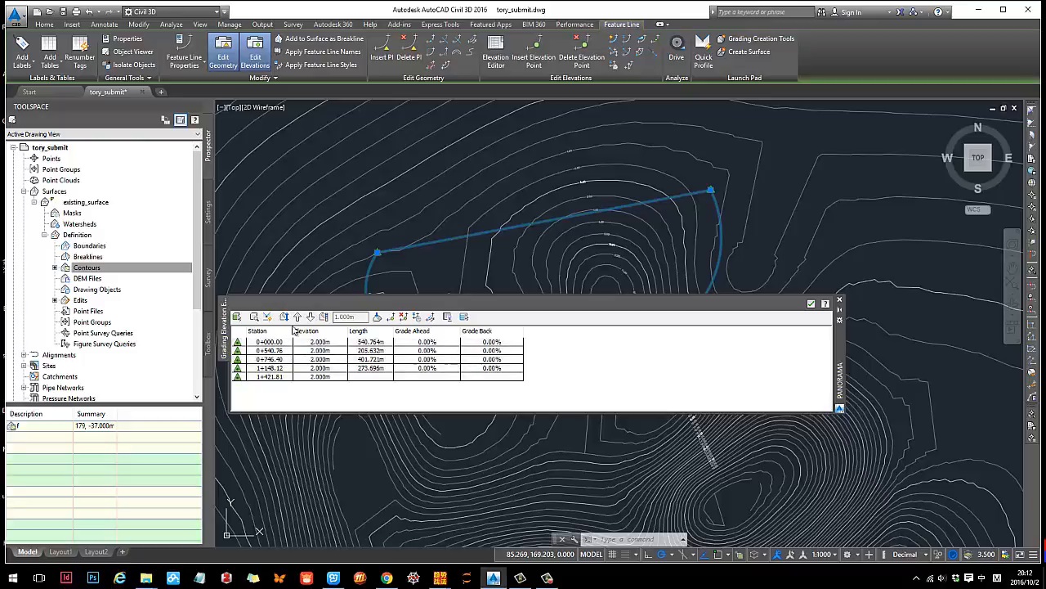
pyautogui.click(840, 303)
pyautogui.press('Escape')
# - Check the elevation at the levelled feature line's vertices in the drawing
pyautogui.click(686, 338)
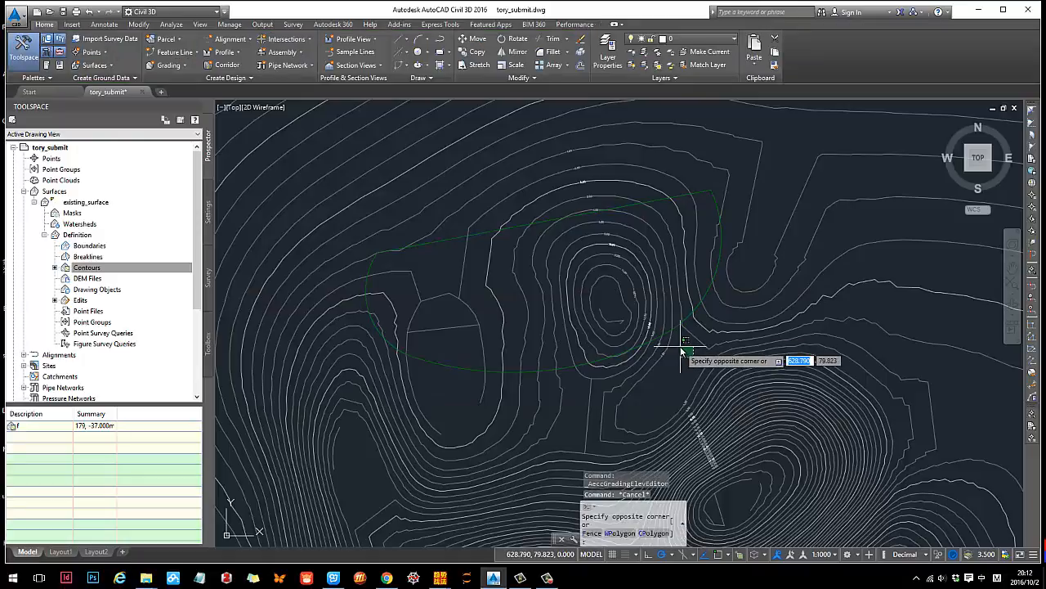
pyautogui.press('Escape')
pyautogui.click(669, 335)
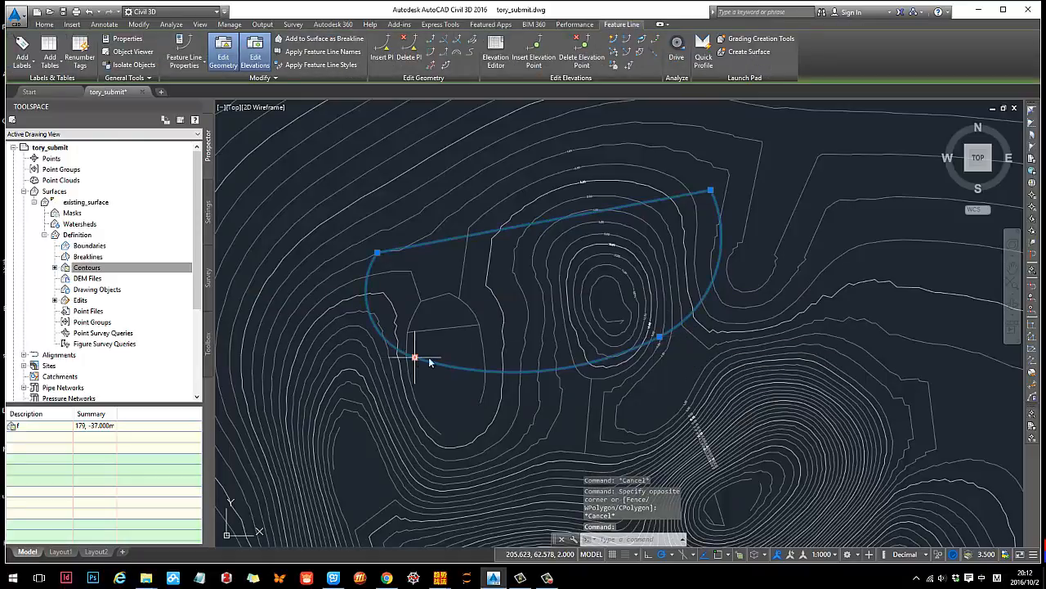
# - View the levelled feature line together with the terrain surface in the Object Viewer
pyautogui.click(699, 366)
pyautogui.click(610, 300)
pyautogui.rightClick(609, 299)
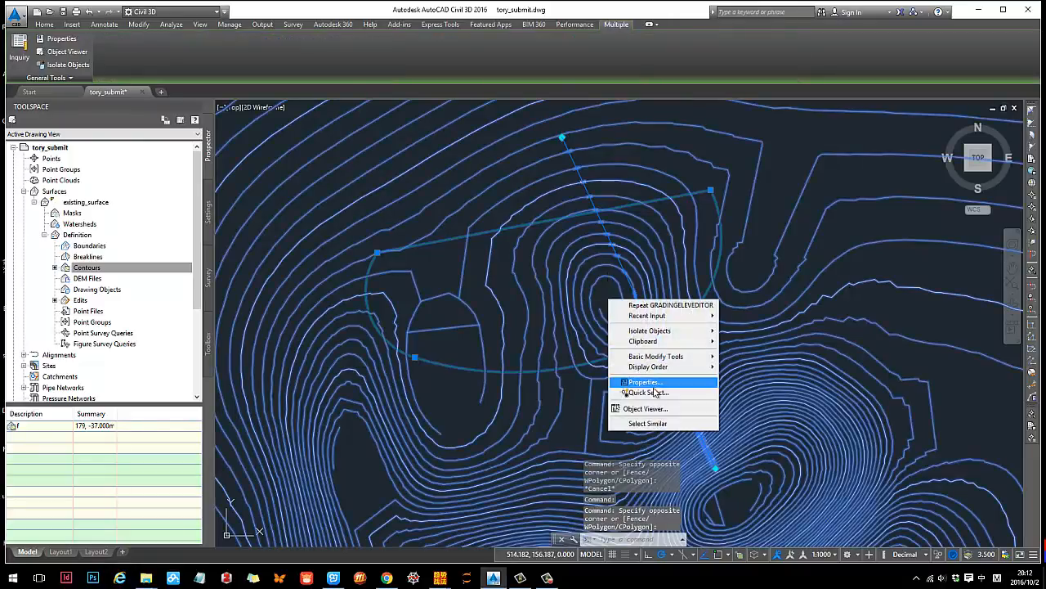
pyautogui.click(645, 408)
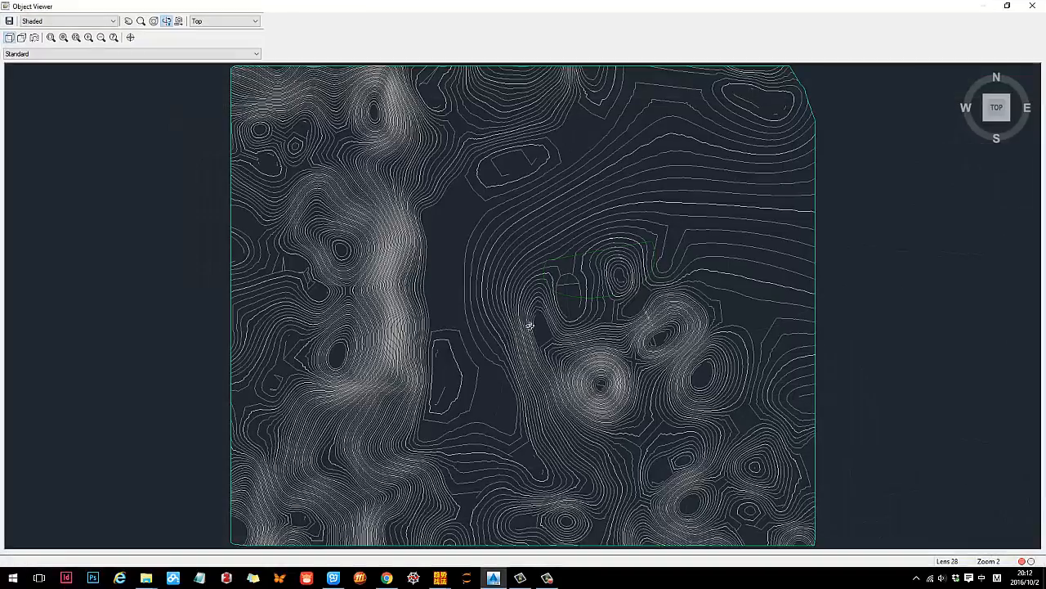
pyautogui.moveTo(531, 326)
pyautogui.mouseDown()
pyautogui.moveTo(547, 287)
pyautogui.moveTo(682, 397)
pyautogui.moveTo(523, 310)
pyautogui.moveTo(461, 335)
pyautogui.moveTo(507, 355)
pyautogui.moveTo(526, 327)
pyautogui.moveTo(475, 336)
pyautogui.moveTo(450, 354)
pyautogui.moveTo(596, 385)
pyautogui.mouseUp()
pyautogui.press('Escape')
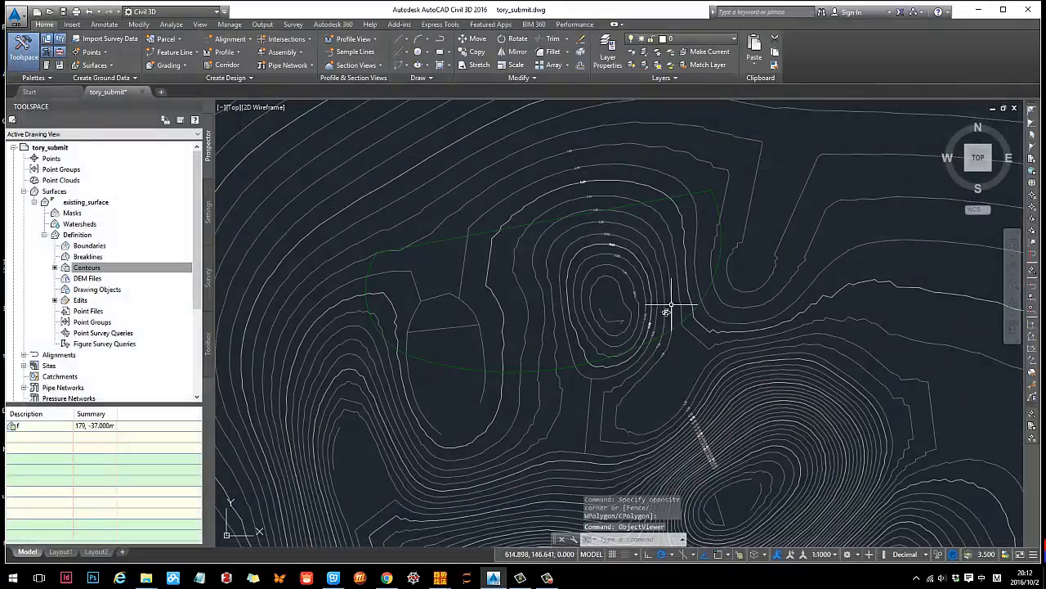
# - Use Quick Elevation Edit to keep the feature line's northeast corner at 2.000 m and set its straight north edge to a 2% grade
pyautogui.click(662, 346)
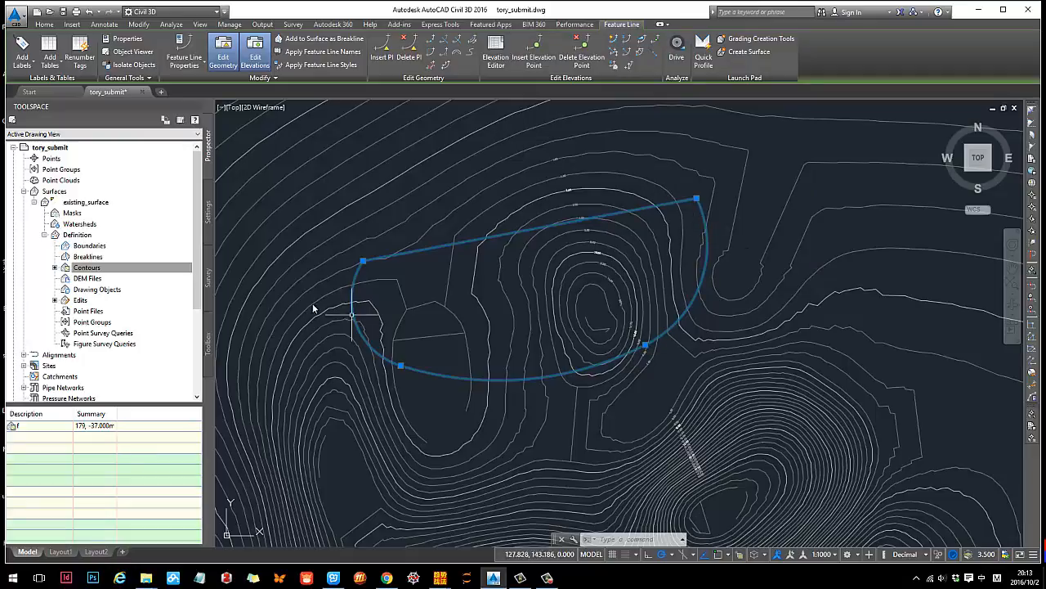
pyautogui.click(616, 43)
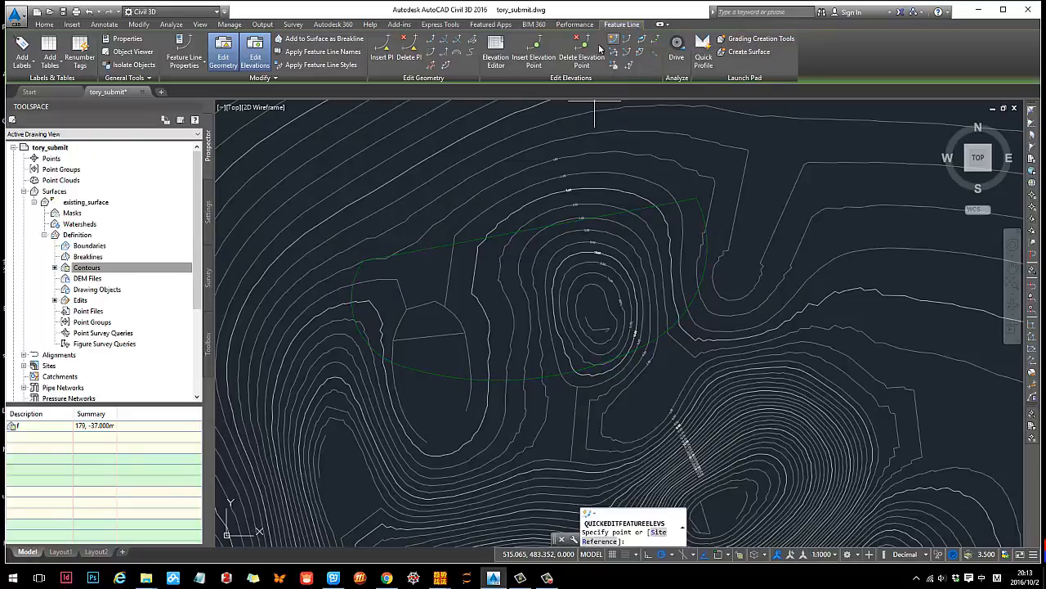
pyautogui.click(699, 203)
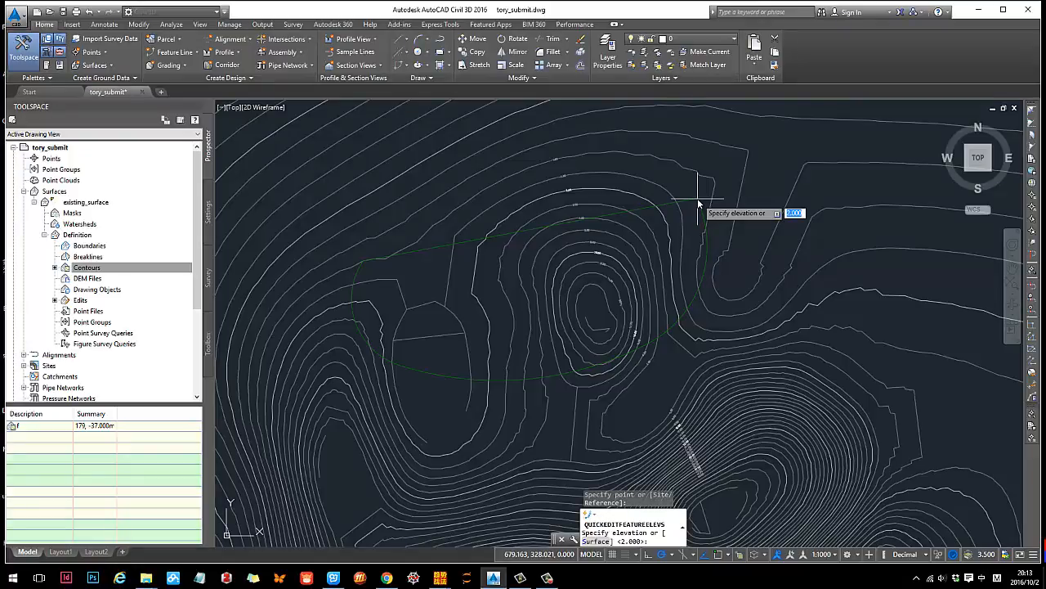
pyautogui.press('Return')
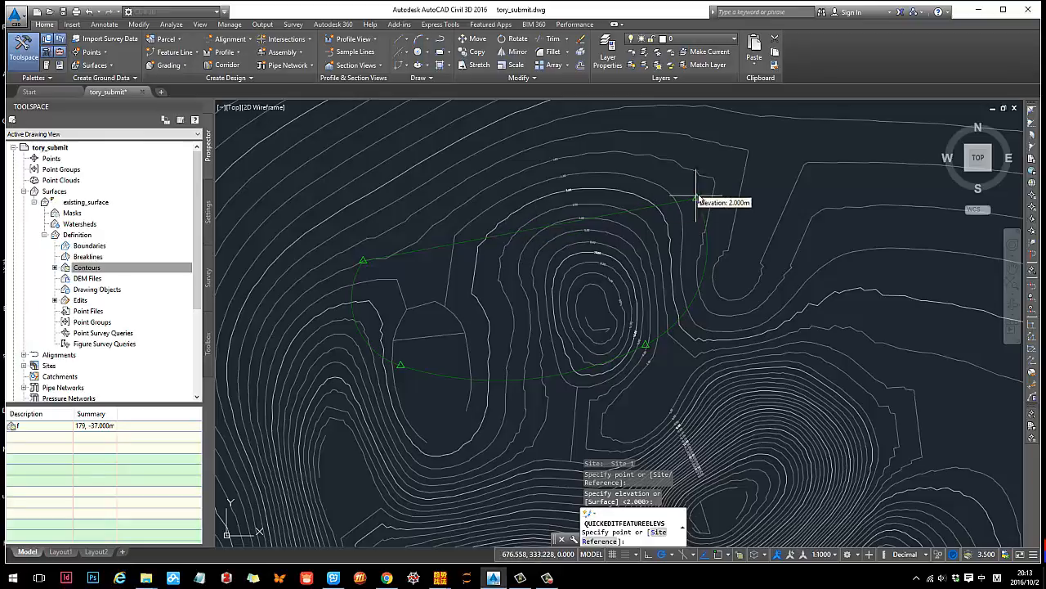
pyautogui.click(523, 237)
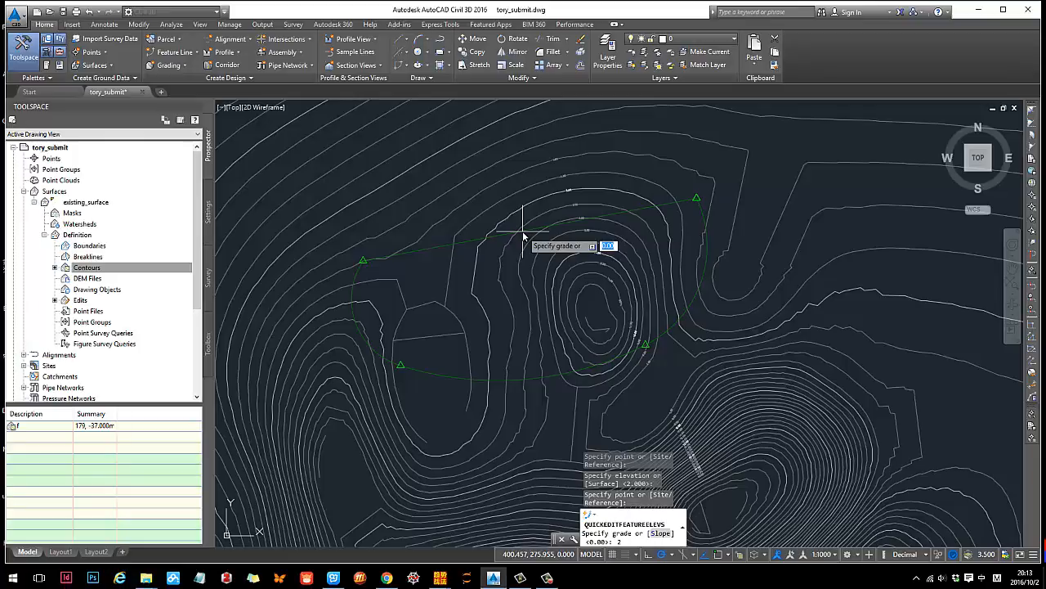
pyautogui.press('Return')
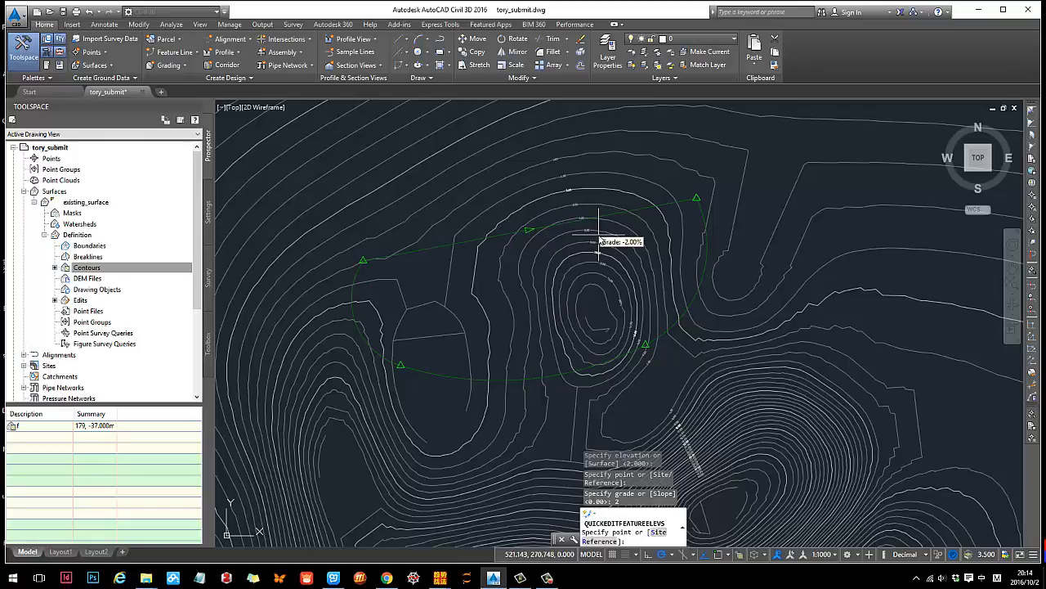
pyautogui.press('Escape')
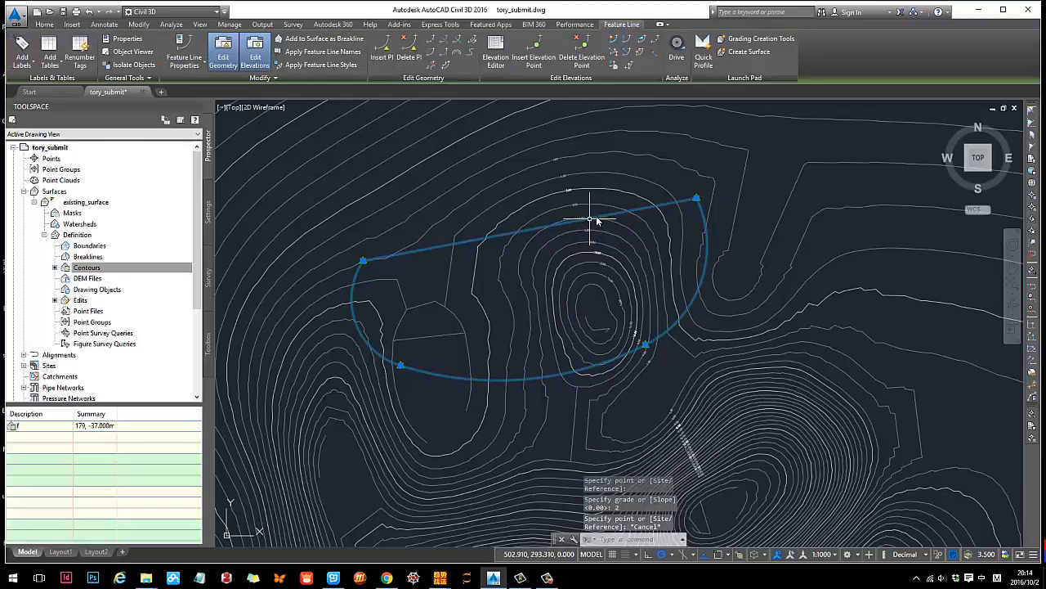
# - Inspect the sloped feature line against the shaded terrain from the side in the Object Viewer
pyautogui.rightClick(605, 210)
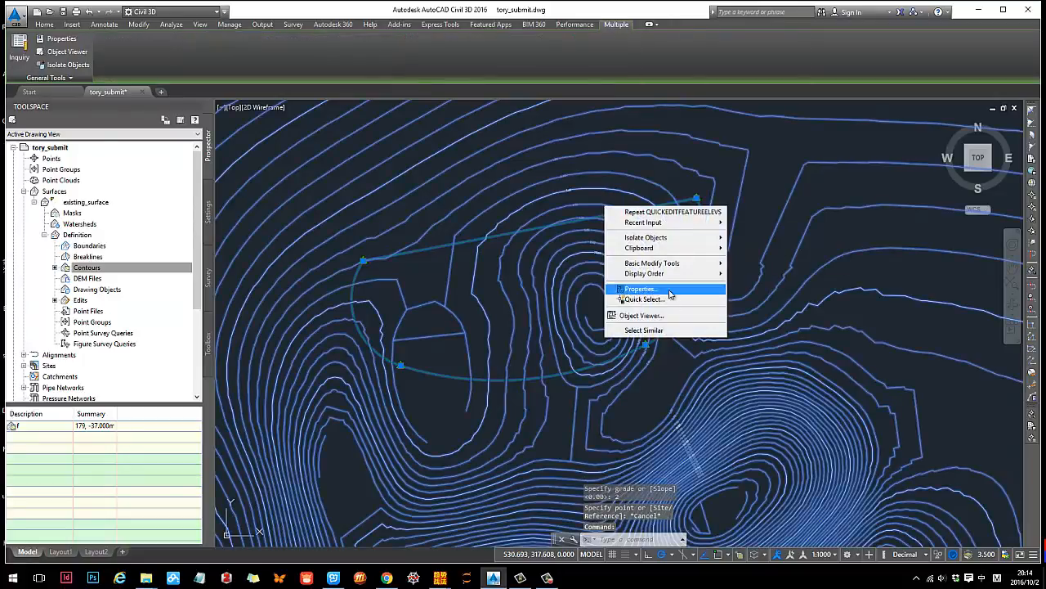
pyautogui.click(646, 319)
pyautogui.moveTo(535, 371)
pyautogui.mouseDown()
pyautogui.moveTo(594, 286)
pyautogui.moveTo(717, 379)
pyautogui.moveTo(532, 360)
pyautogui.moveTo(532, 329)
pyautogui.mouseUp()
pyautogui.scroll(4, 533, 330)
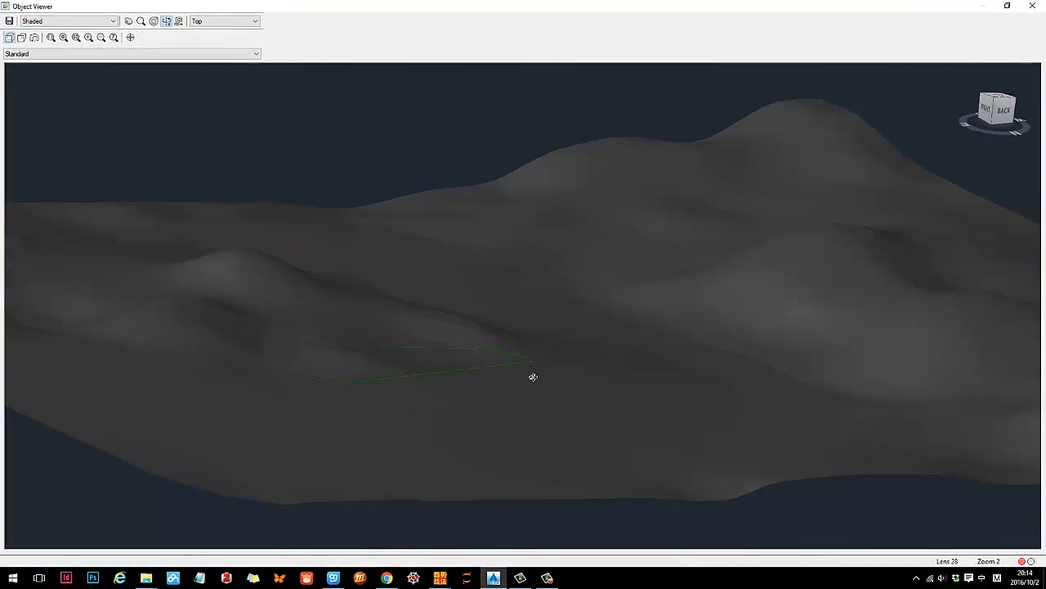
pyautogui.moveTo(532, 376); pyautogui.dragTo(485, 344)
# - Mark the feature line's slope direction with a red arrow on a temporary screen capture, and close the Object Viewer
pyautogui.hotkey('ctrl', 'alt', 'a')
pyautogui.moveTo(178, 251); pyautogui.dragTo(572, 433)
pyautogui.click(409, 443)
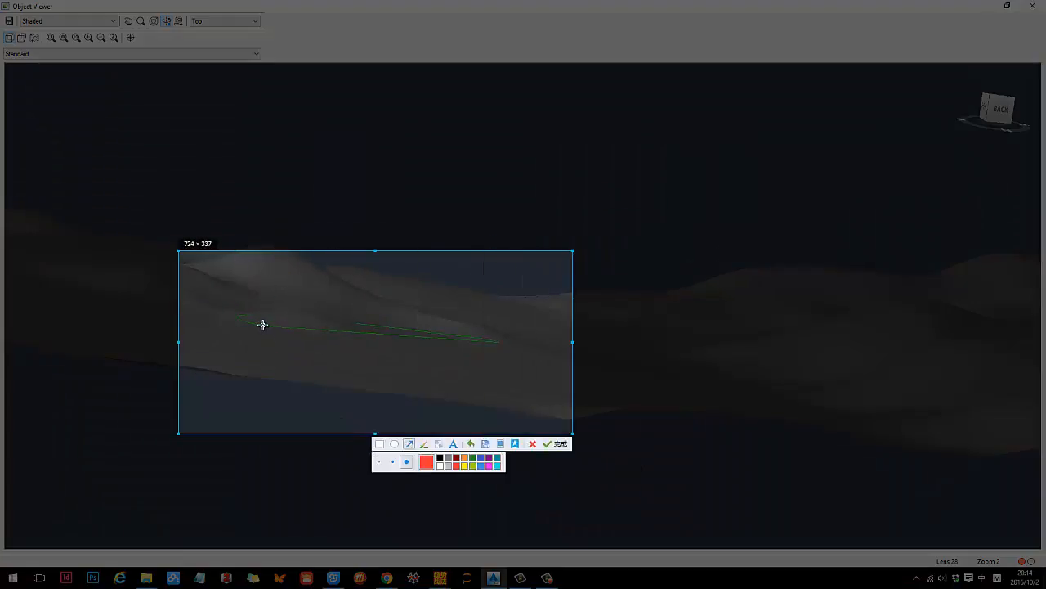
pyautogui.moveTo(262, 326); pyautogui.dragTo(440, 341)
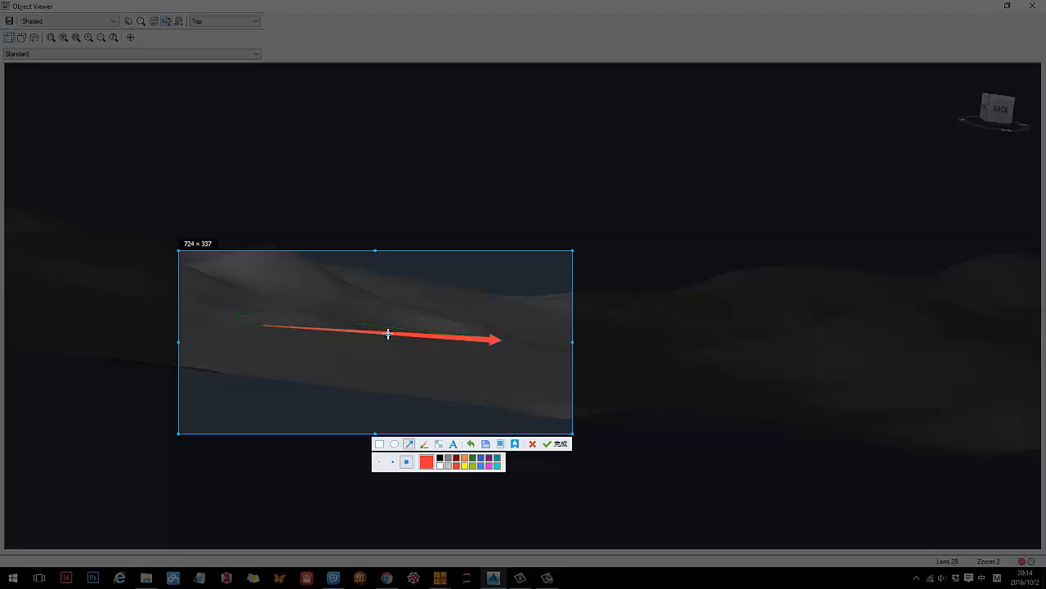
pyautogui.press('Escape')
pyautogui.press('Escape')
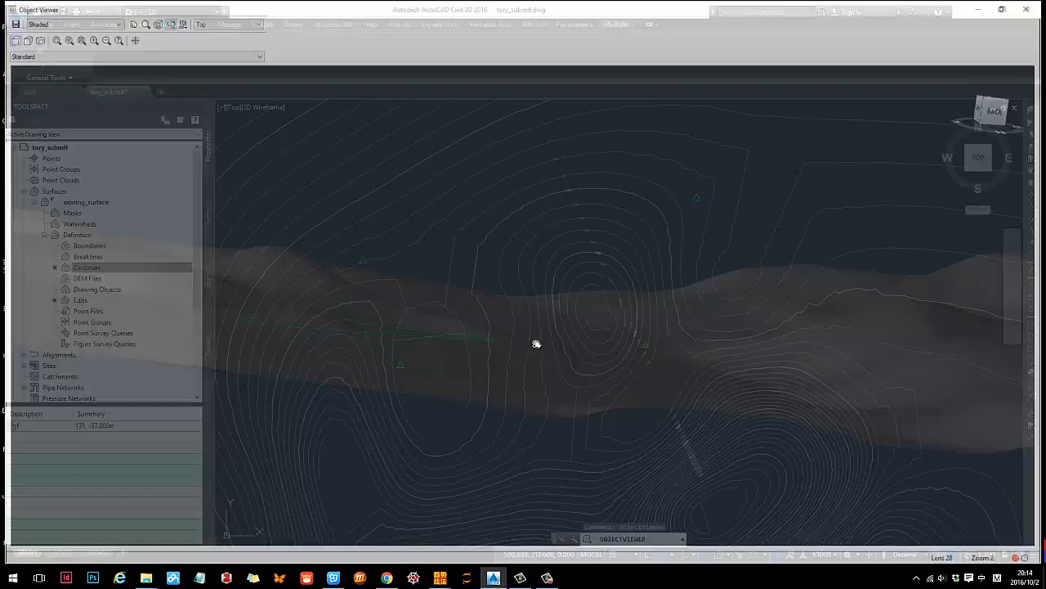
# - Select the terrace feature line and open the Grading Creation Tools clear of the terrace area
pyautogui.scroll(-3, 515, 346)
pyautogui.moveTo(528, 372)
pyautogui.mouseDown(button='middle')
pyautogui.moveTo(487, 358)
pyautogui.moveTo(483, 367)
pyautogui.mouseUp(button='middle')
pyautogui.scroll(2, 474, 287)
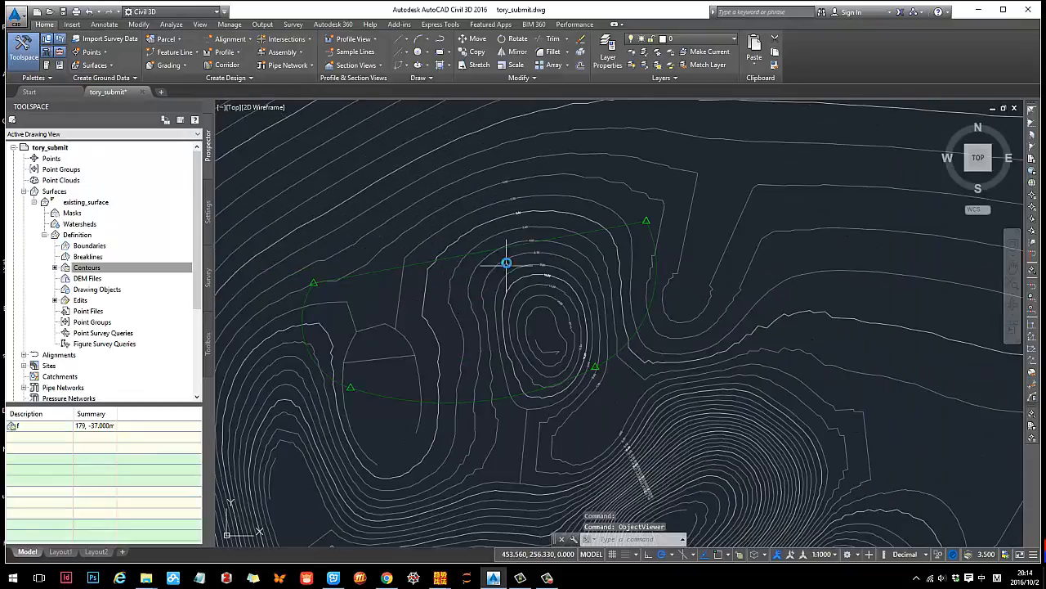
pyautogui.click(504, 246)
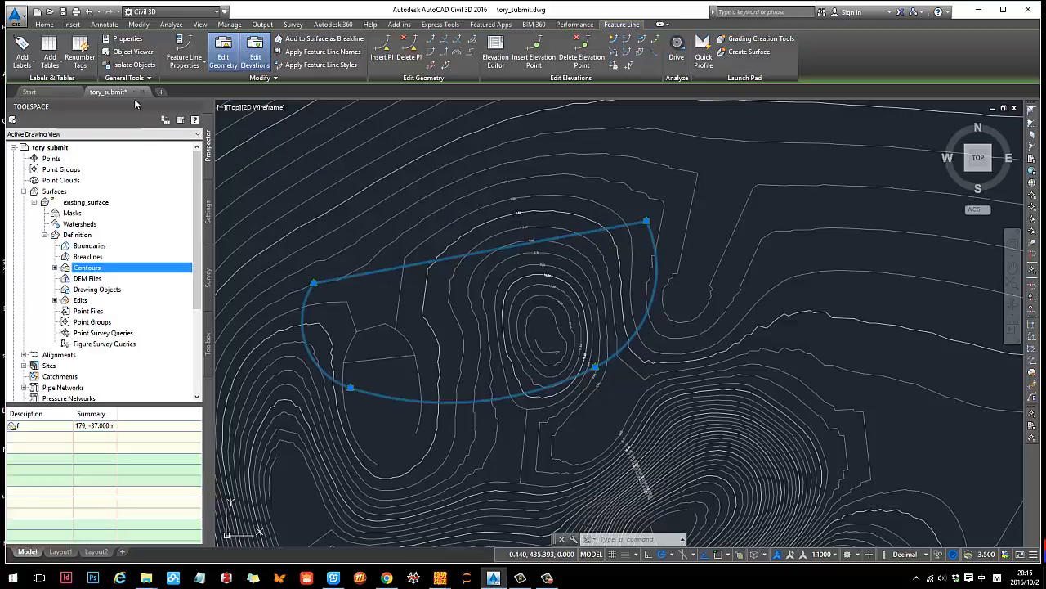
pyautogui.click(44, 23)
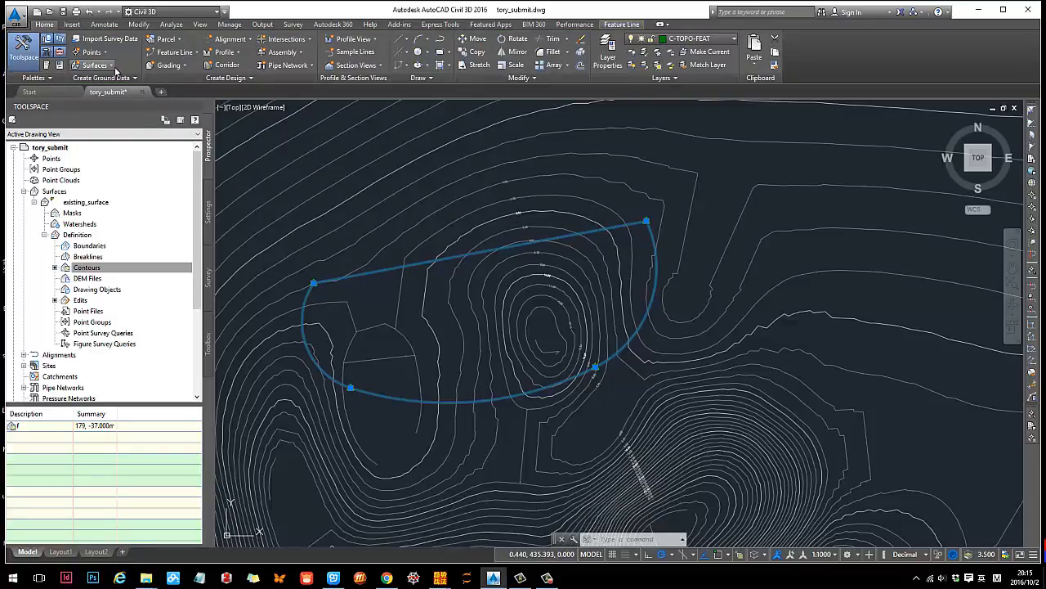
pyautogui.click(170, 65)
pyautogui.click(181, 81)
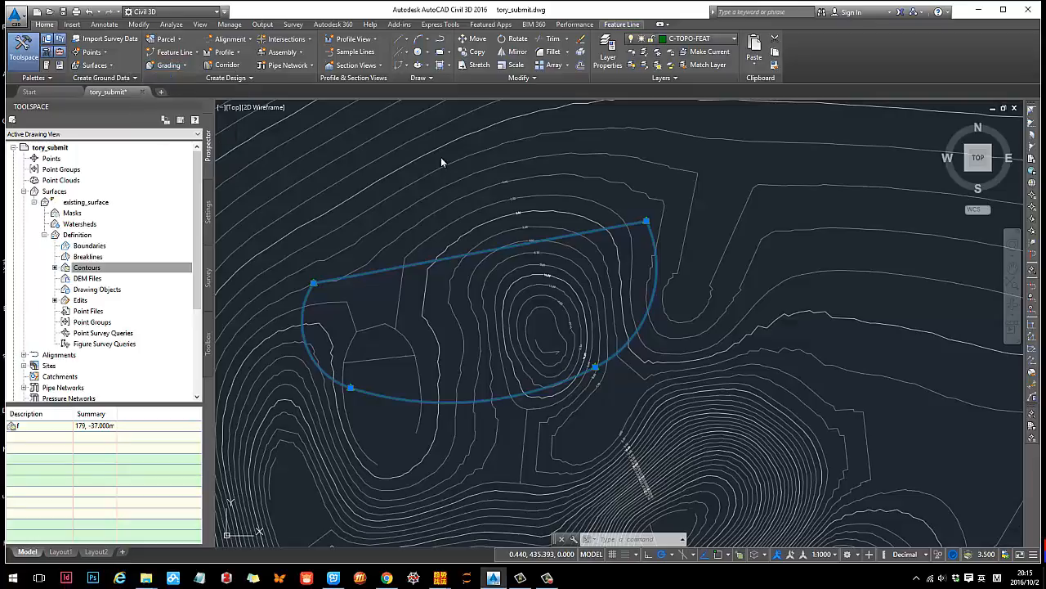
pyautogui.moveTo(457, 126); pyautogui.dragTo(487, 133)
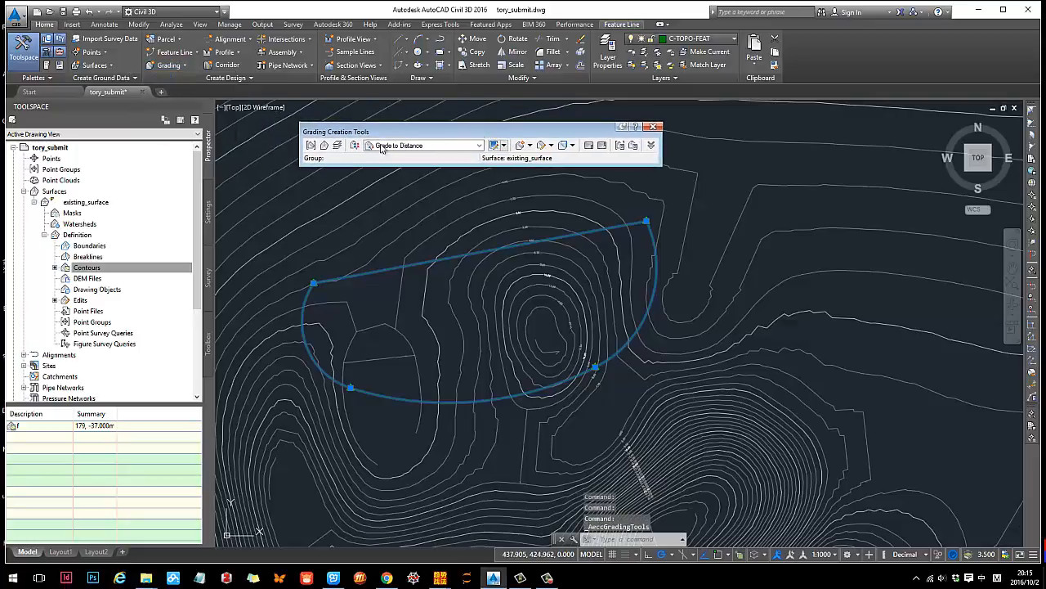
pyautogui.click(176, 67)
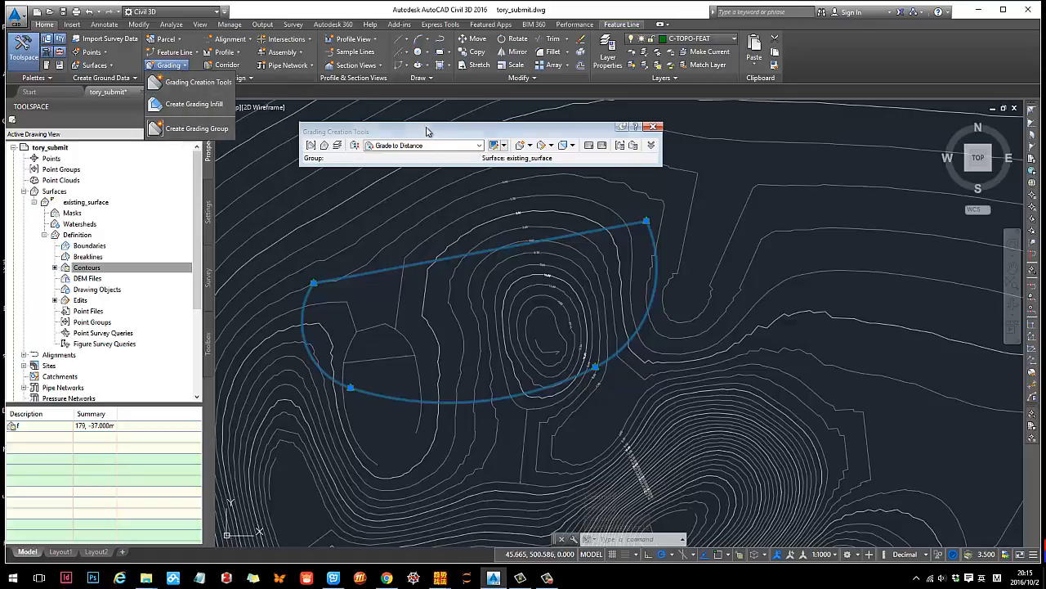
pyautogui.moveTo(426, 131); pyautogui.dragTo(384, 131)
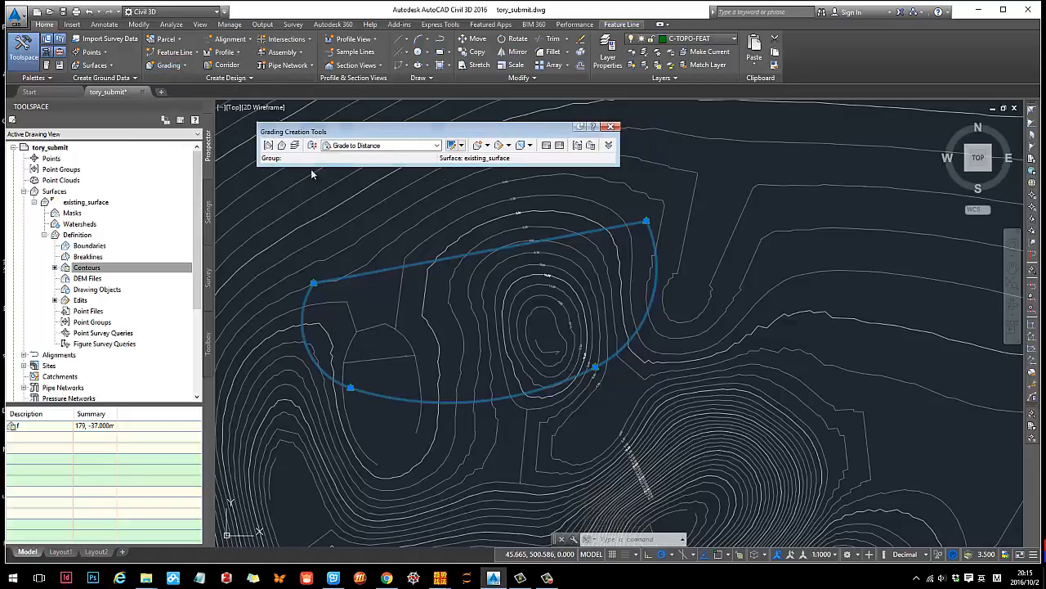
# - Create a grading group named "grading 1" without automatic surface creation
pyautogui.click(268, 145)
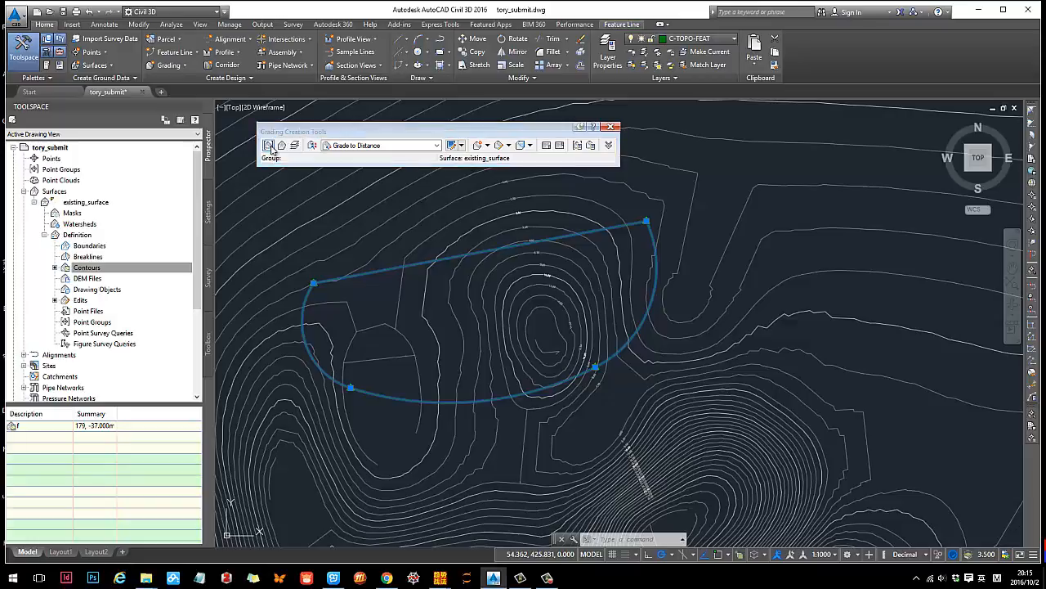
pyautogui.moveTo(447, 152); pyautogui.dragTo(647, 141)
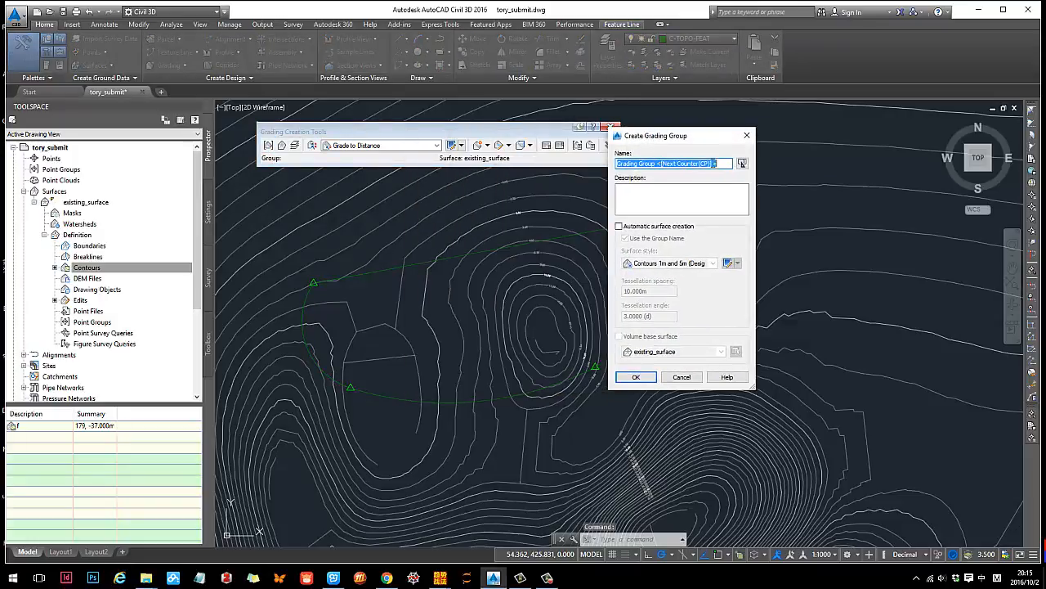
pyautogui.click(722, 162)
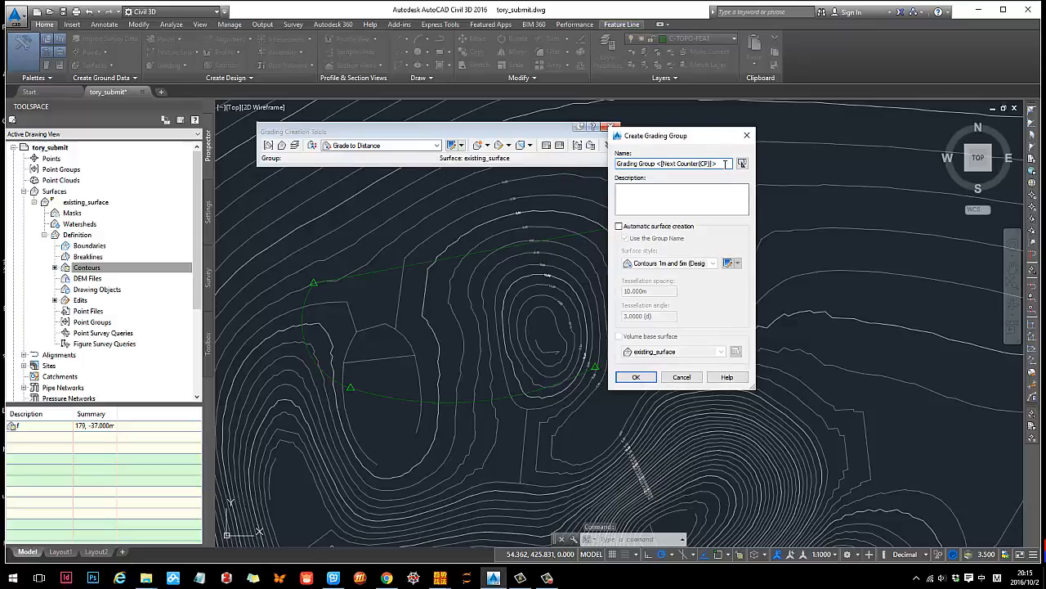
pyautogui.moveTo(725, 164); pyautogui.dragTo(569, 167)
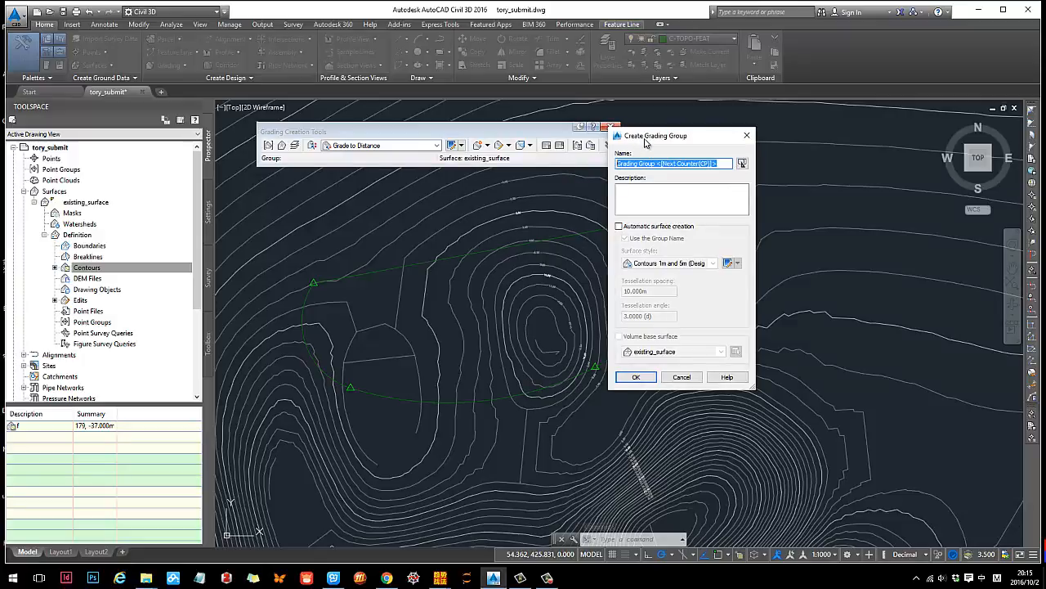
pyautogui.write('grading 1')
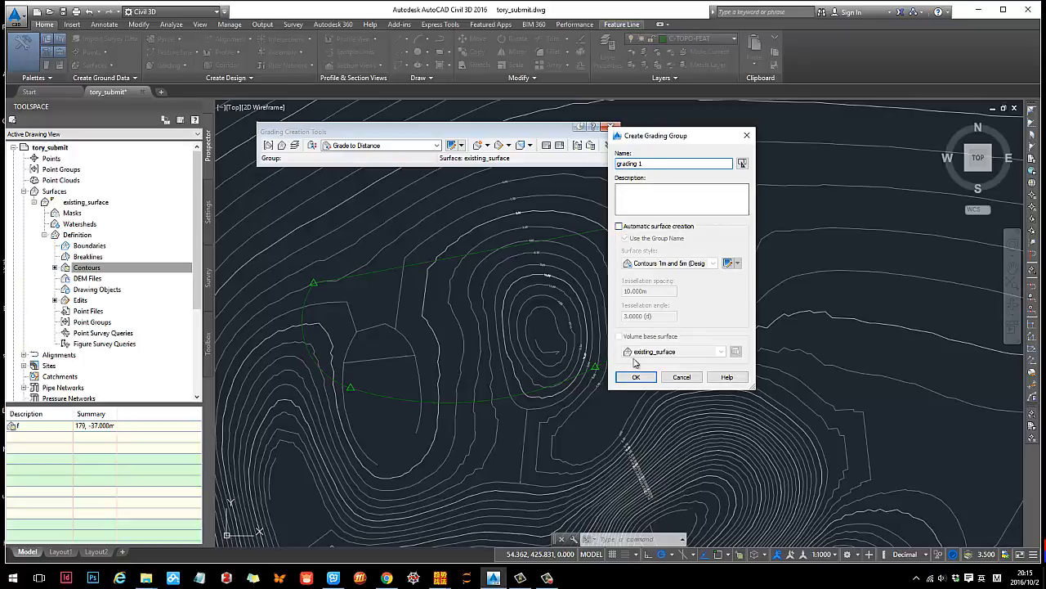
pyautogui.click(641, 385)
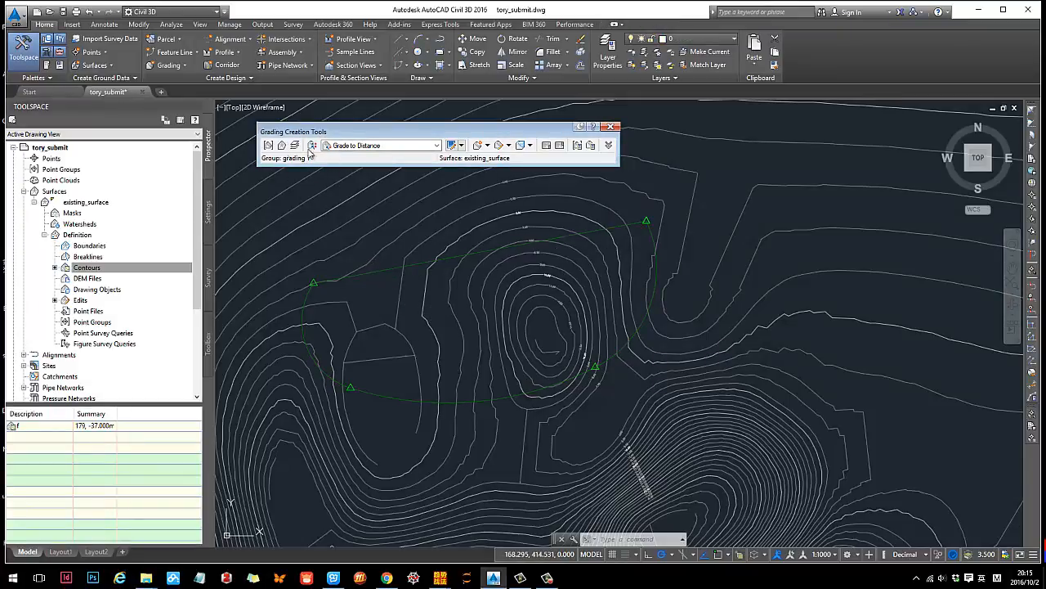
# - Mark the grading group and target surface names in red on a temporary screen capture
pyautogui.hotkey('ctrl', 'alt', 'a')
pyautogui.moveTo(240, 116); pyautogui.dragTo(689, 199)
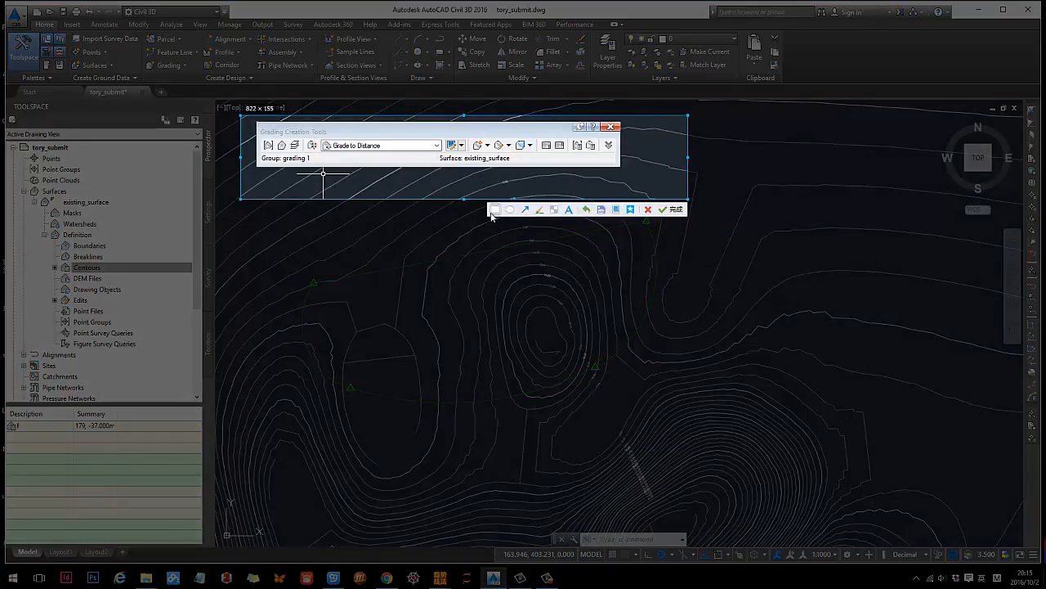
pyautogui.click(540, 210)
pyautogui.moveTo(323, 158); pyautogui.dragTo(310, 159)
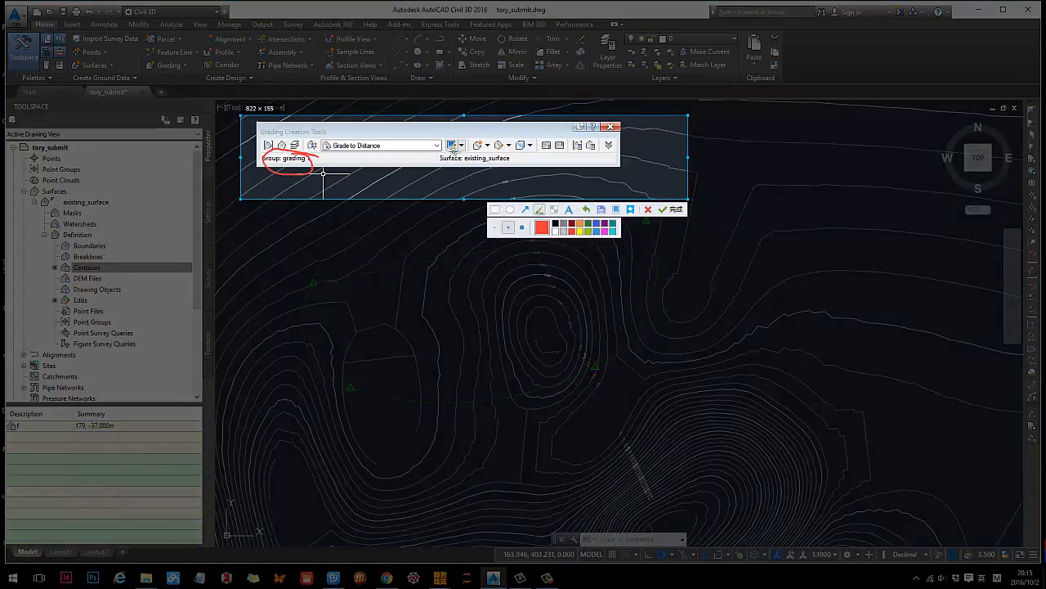
pyautogui.moveTo(448, 155)
pyautogui.mouseDown()
pyautogui.moveTo(532, 161)
pyautogui.moveTo(433, 156)
pyautogui.mouseUp()
pyautogui.press('Escape')
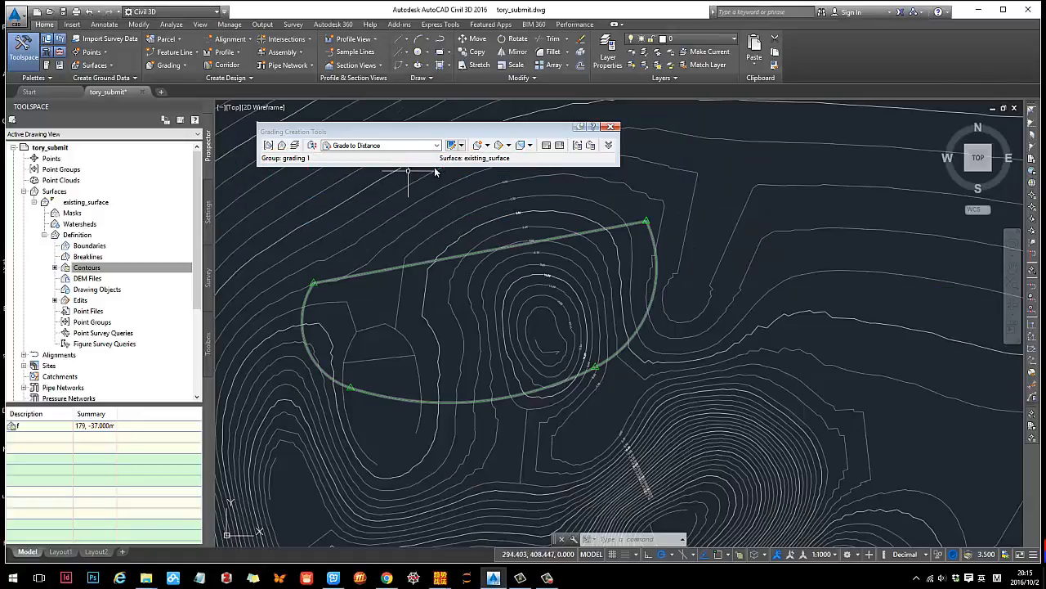
# - Select the terrace feature line and set the grading criteria to Grade to Surface
pyautogui.click(495, 246)
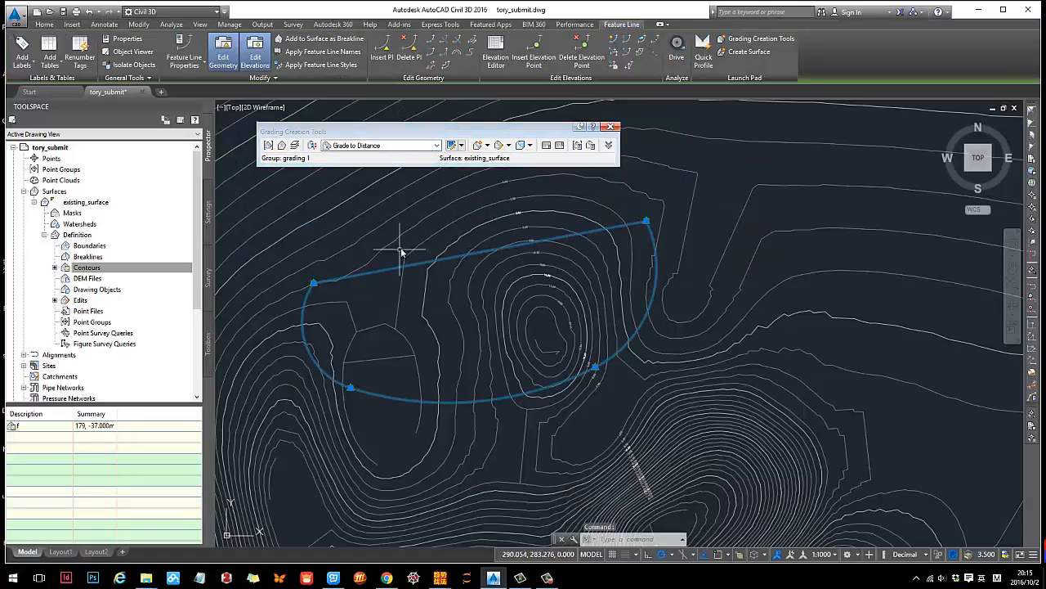
pyautogui.click(437, 147)
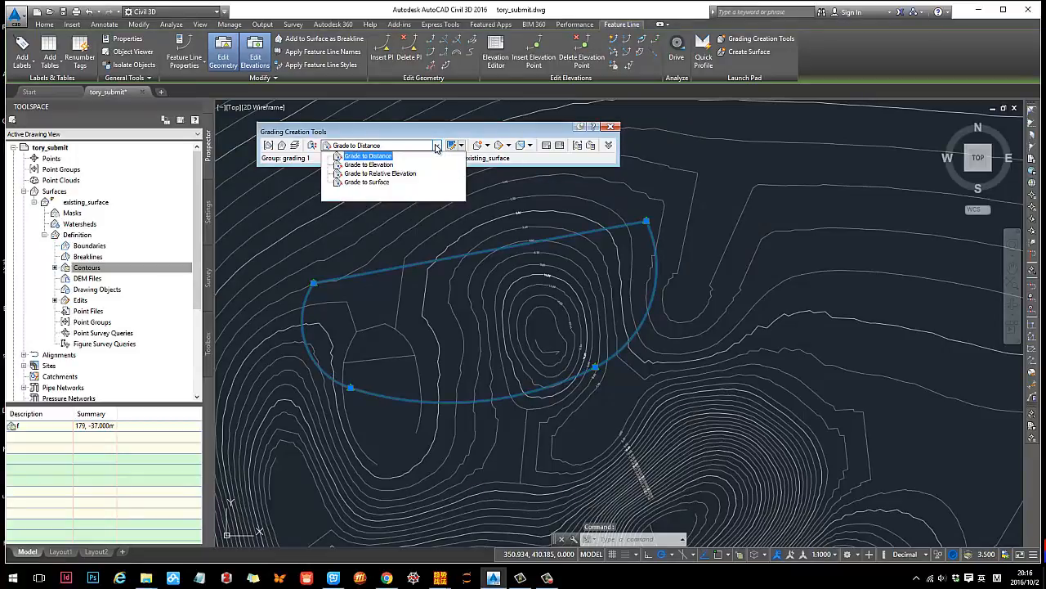
pyautogui.click(372, 182)
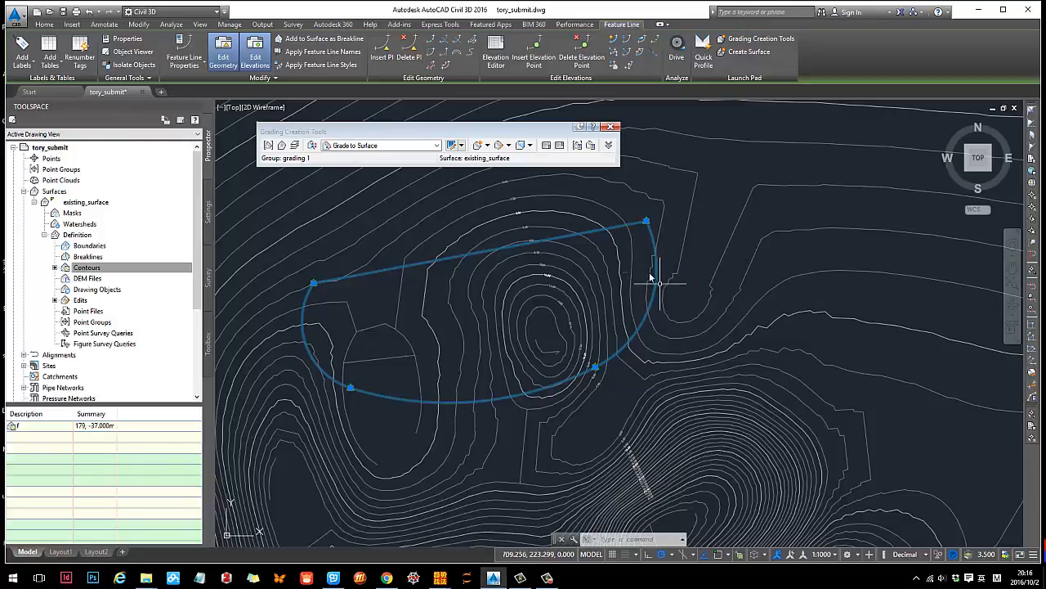
pyautogui.moveTo(672, 250); pyautogui.dragTo(643, 241, button='middle')
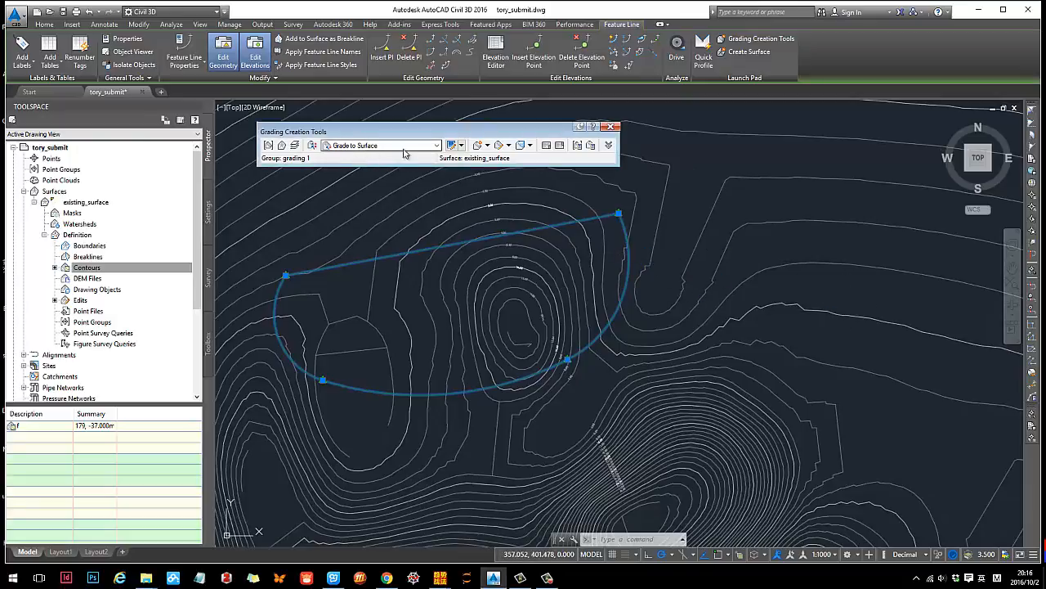
# - Start a new grading from the terrace feature line on its outer side, applied to the entire length
pyautogui.click(487, 145)
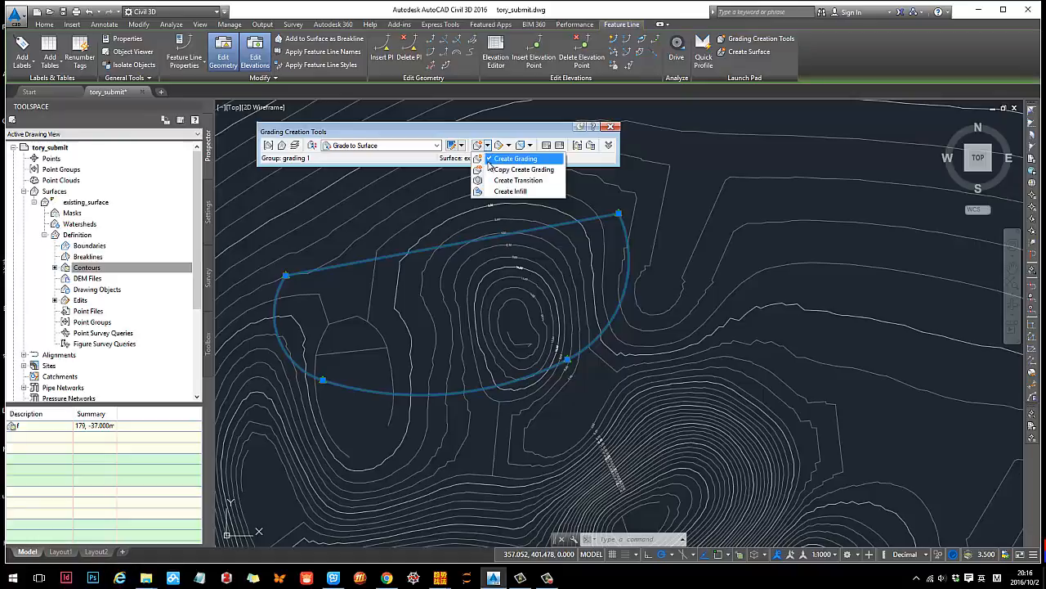
pyautogui.click(492, 159)
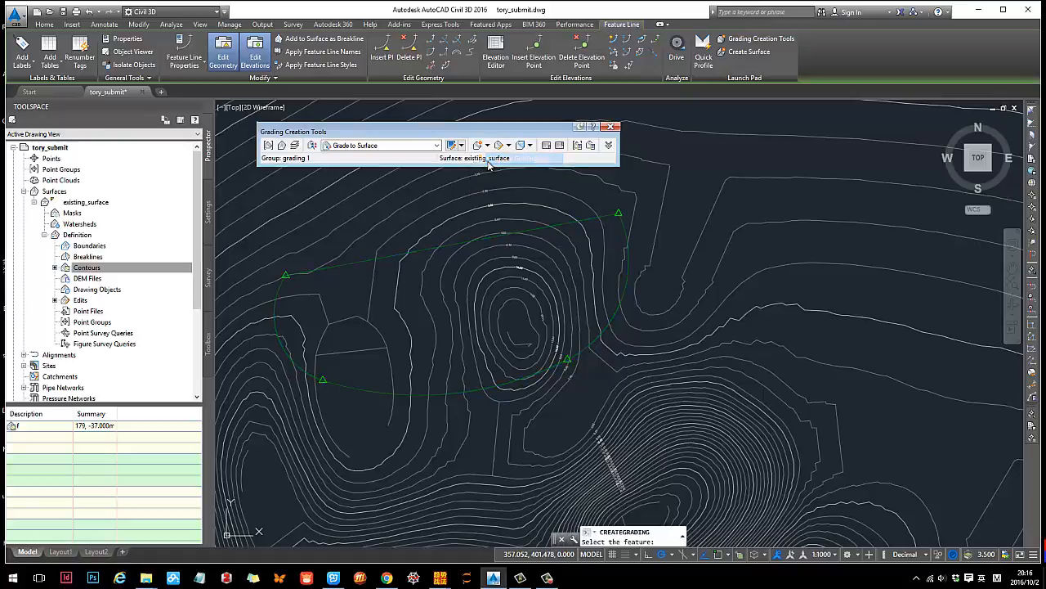
pyautogui.click(628, 248)
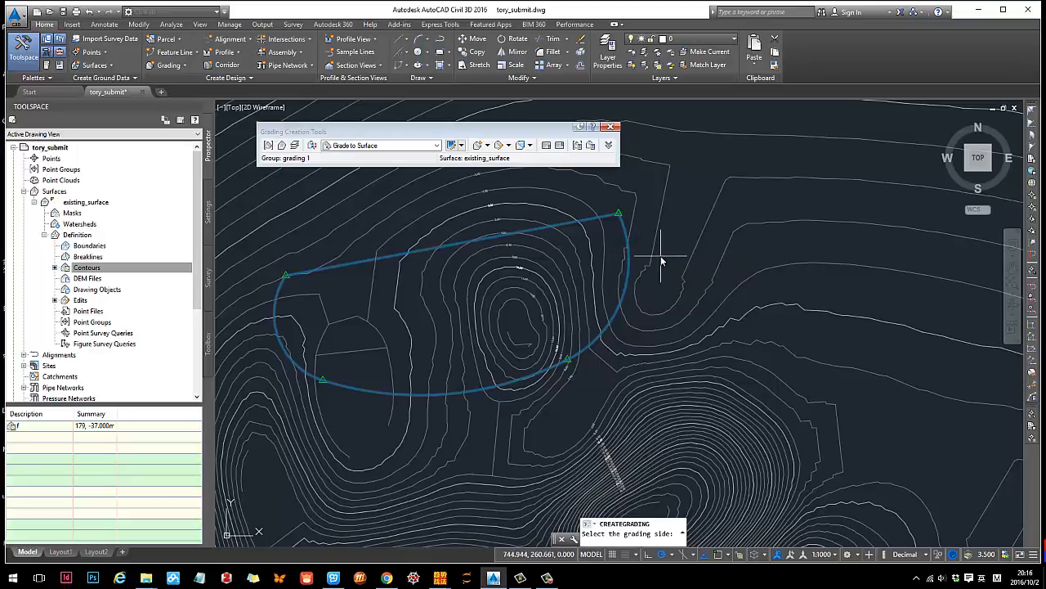
pyautogui.click(662, 262)
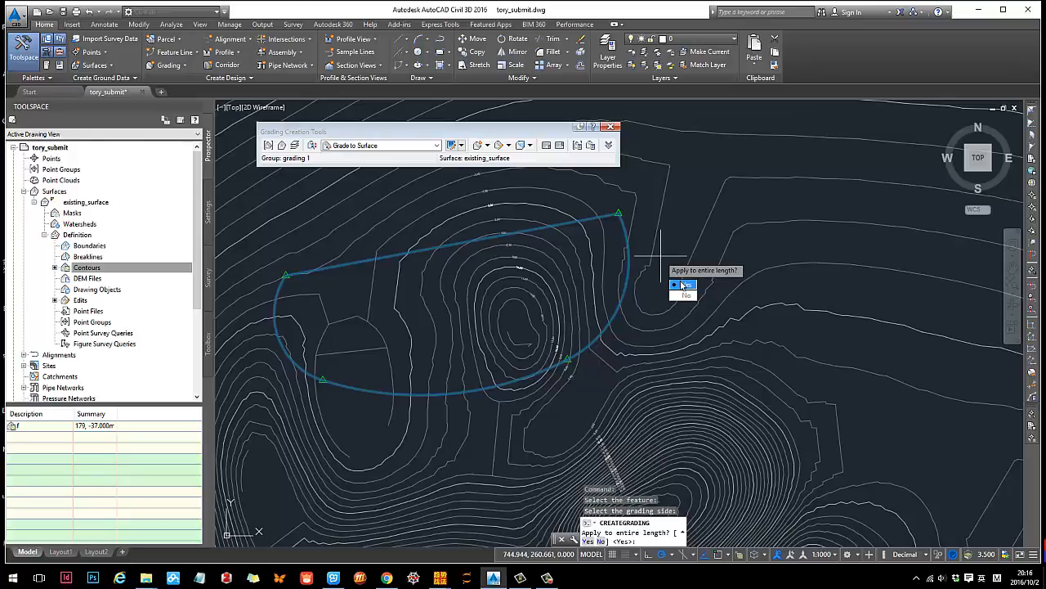
pyautogui.click(682, 285)
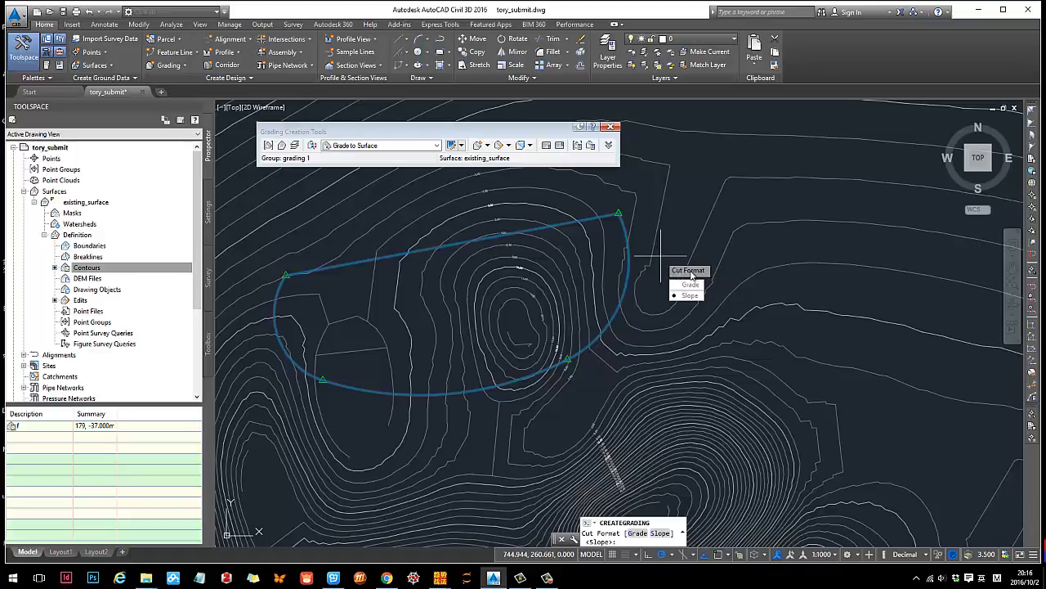
# - Define the grading's cut as a 60% grade and its fill as a 30% grade, and end the command
pyautogui.click(689, 284)
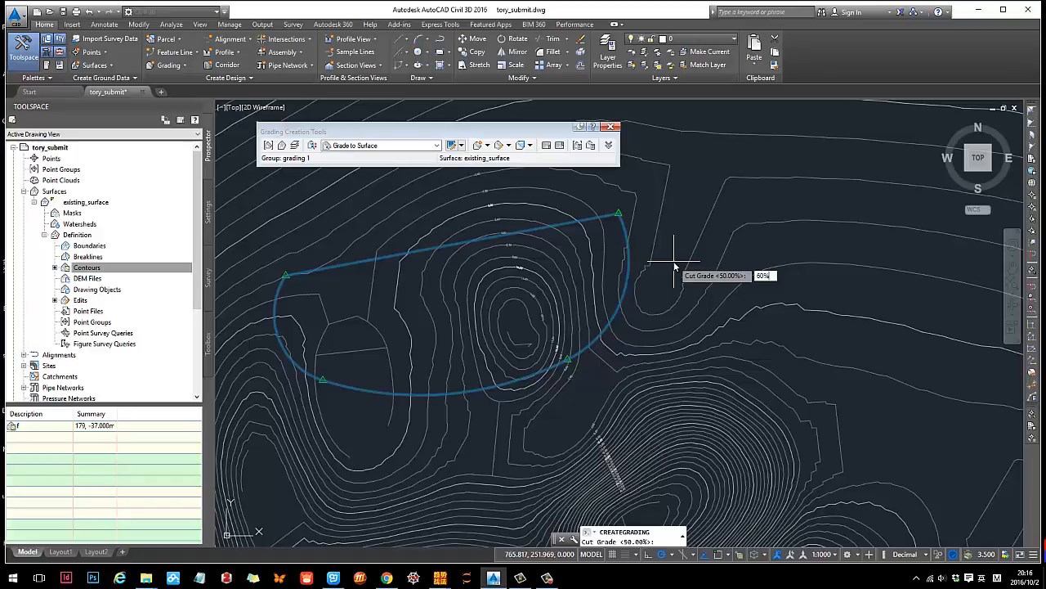
pyautogui.press('Return')
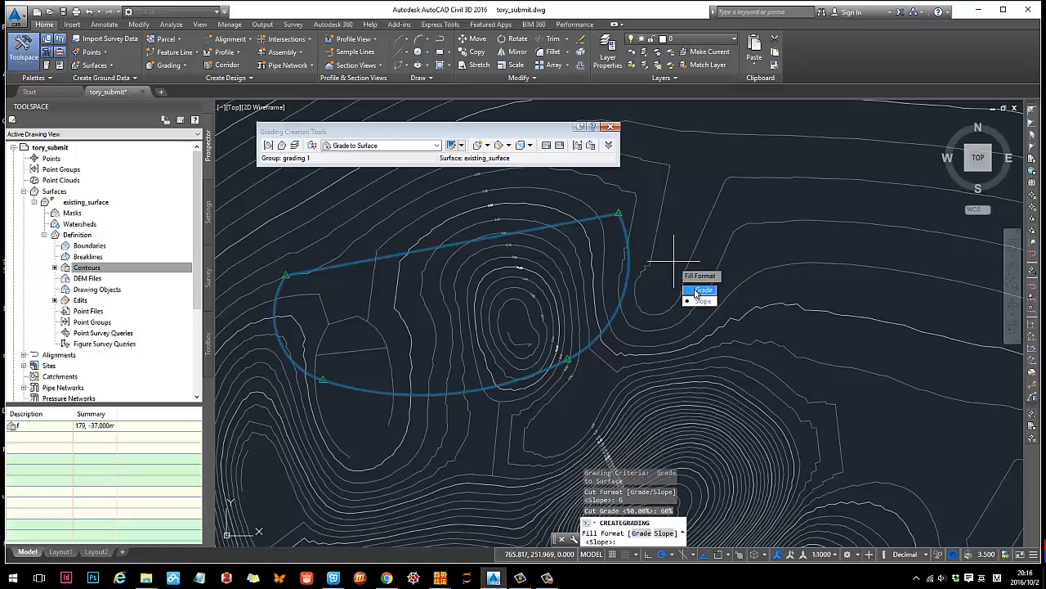
pyautogui.click(700, 289)
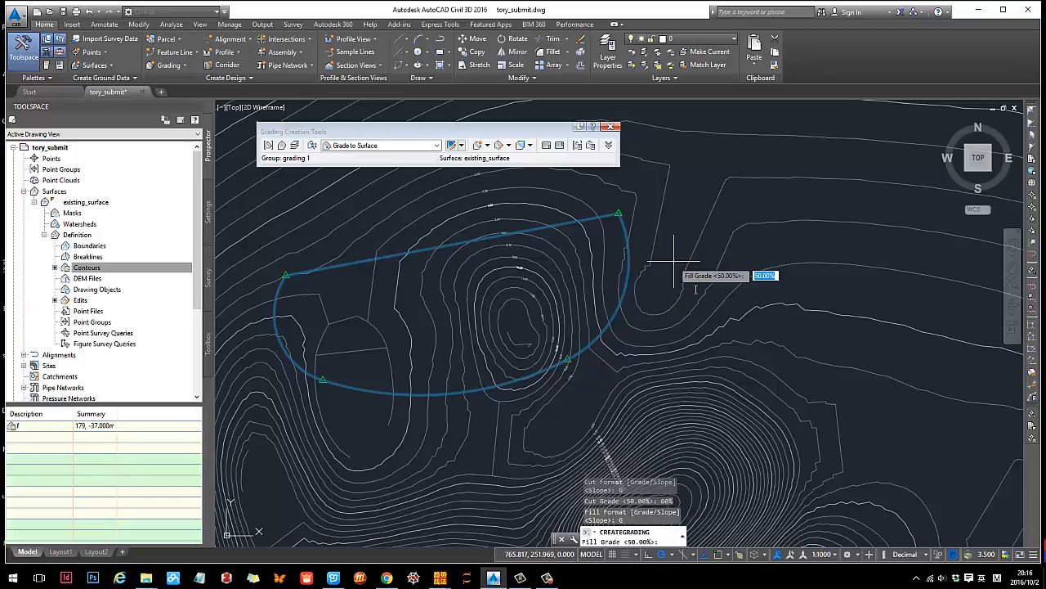
pyautogui.write('30')
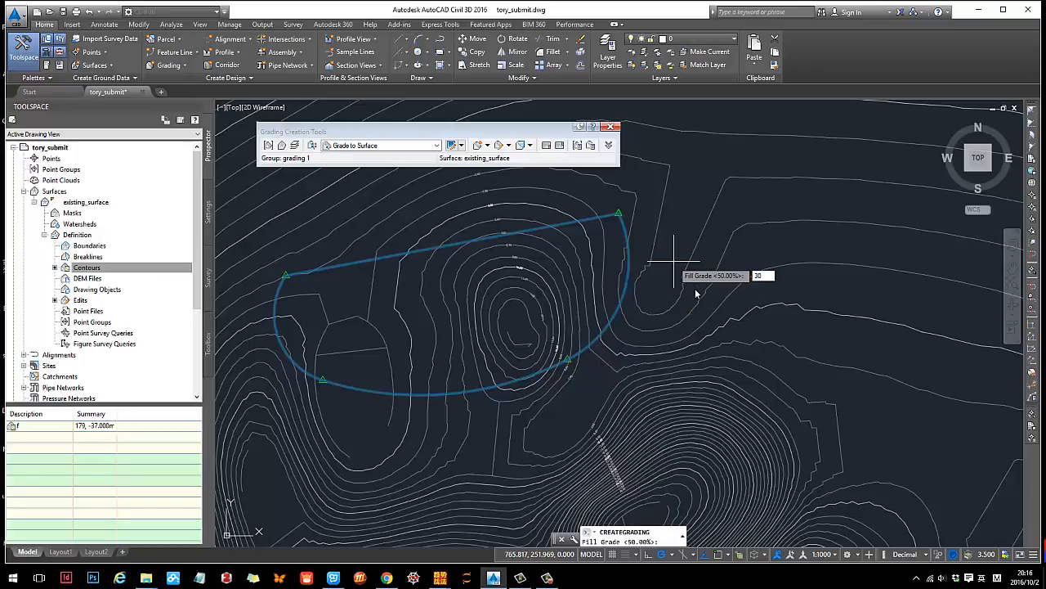
pyautogui.press('Return')
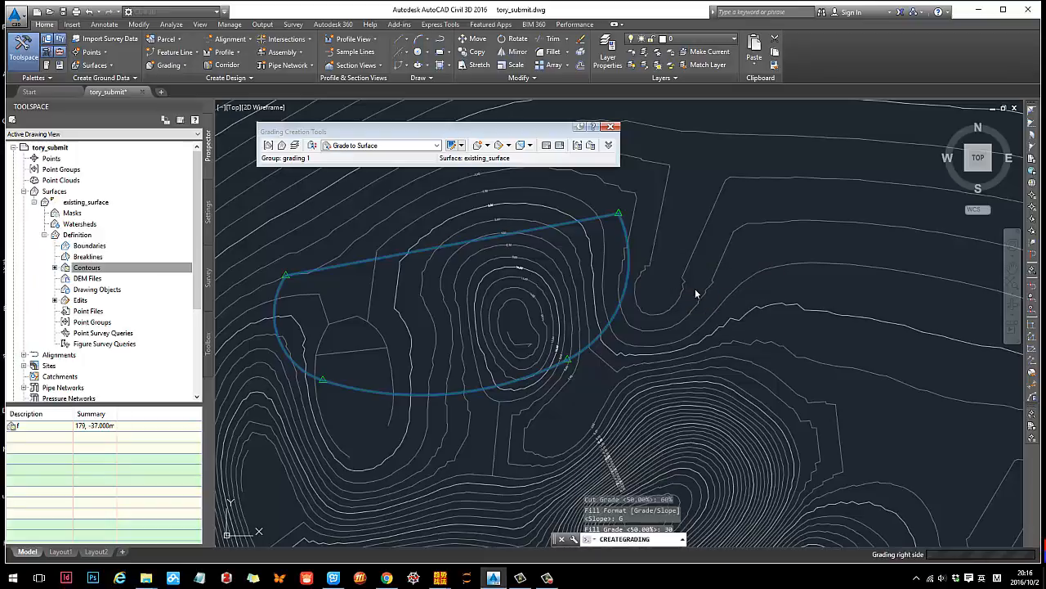
pyautogui.press('Escape')
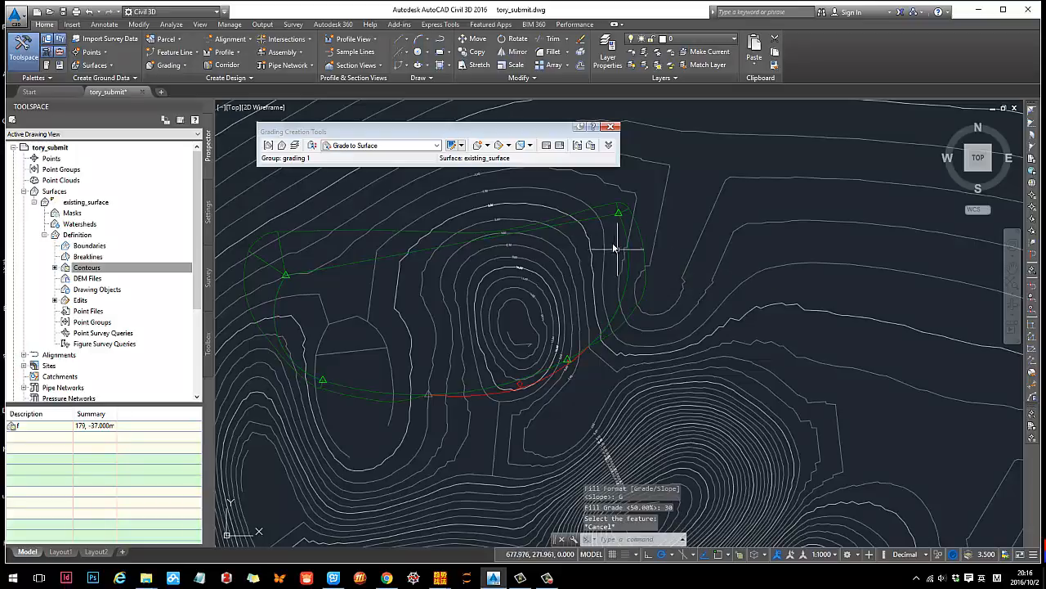
# - Select the new grading and mark its fill slope in red with "30%" on a temporary screen capture of the northeast corner
pyautogui.scroll(5, 623, 249)
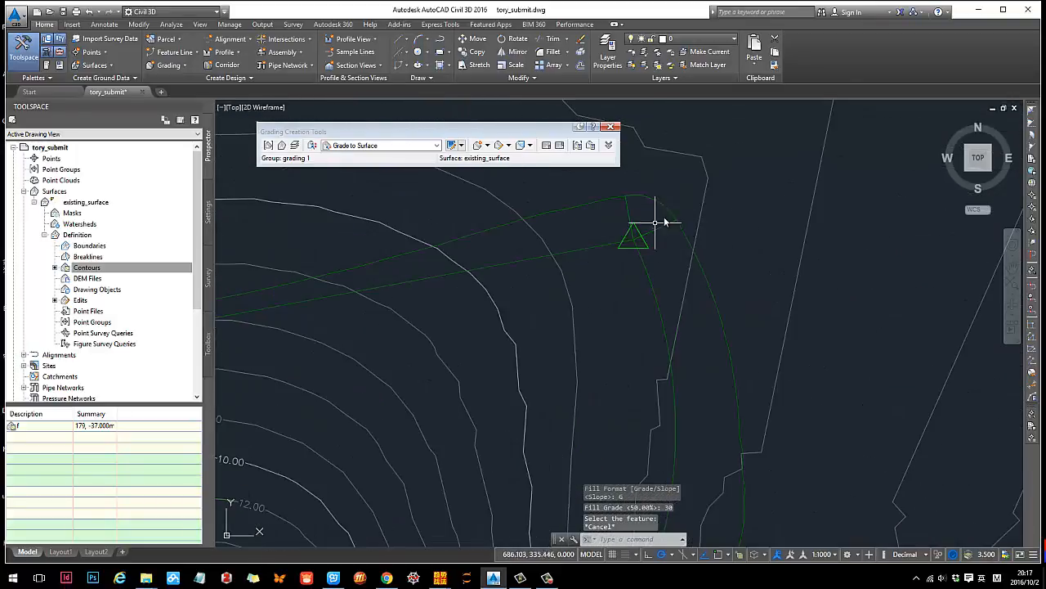
pyautogui.scroll(-8, 673, 292)
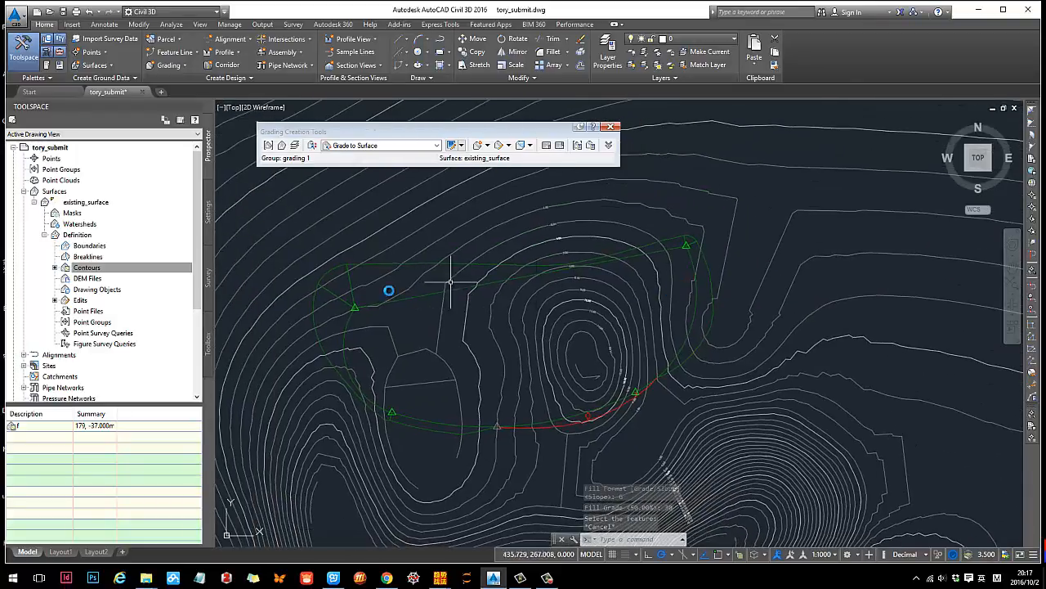
pyautogui.scroll(-5, 395, 294)
pyautogui.moveTo(613, 294); pyautogui.dragTo(539, 291, button='middle')
pyautogui.scroll(3, 518, 285)
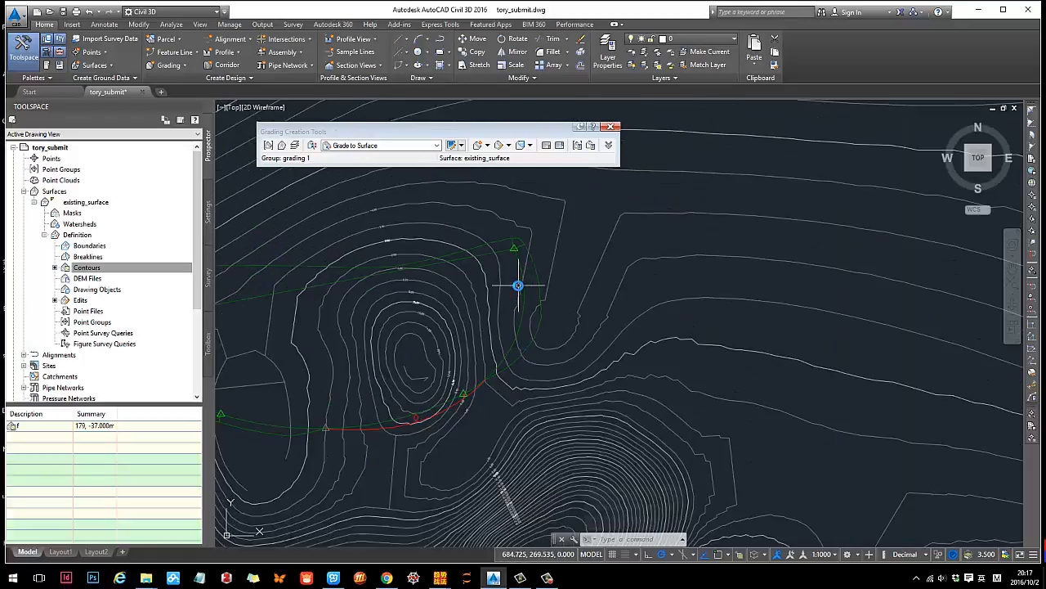
pyautogui.scroll(2, 511, 242)
pyautogui.click(509, 242)
pyautogui.scroll(2, 506, 243)
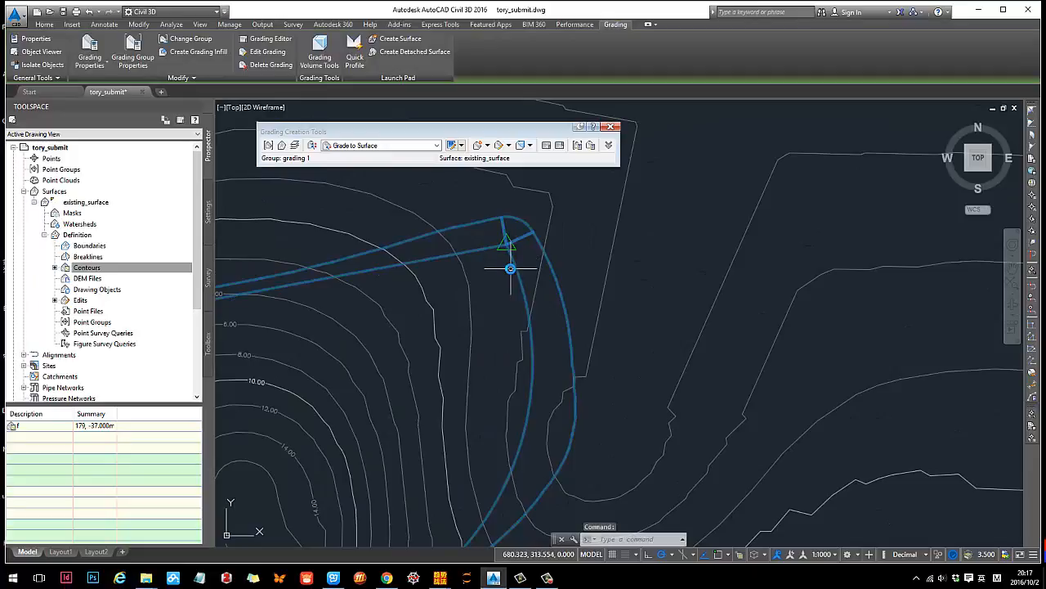
pyautogui.hotkey('ctrl', 'alt', 'a')
pyautogui.moveTo(302, 199)
pyautogui.mouseDown()
pyautogui.moveTo(695, 397)
pyautogui.moveTo(717, 484)
pyautogui.mouseUp()
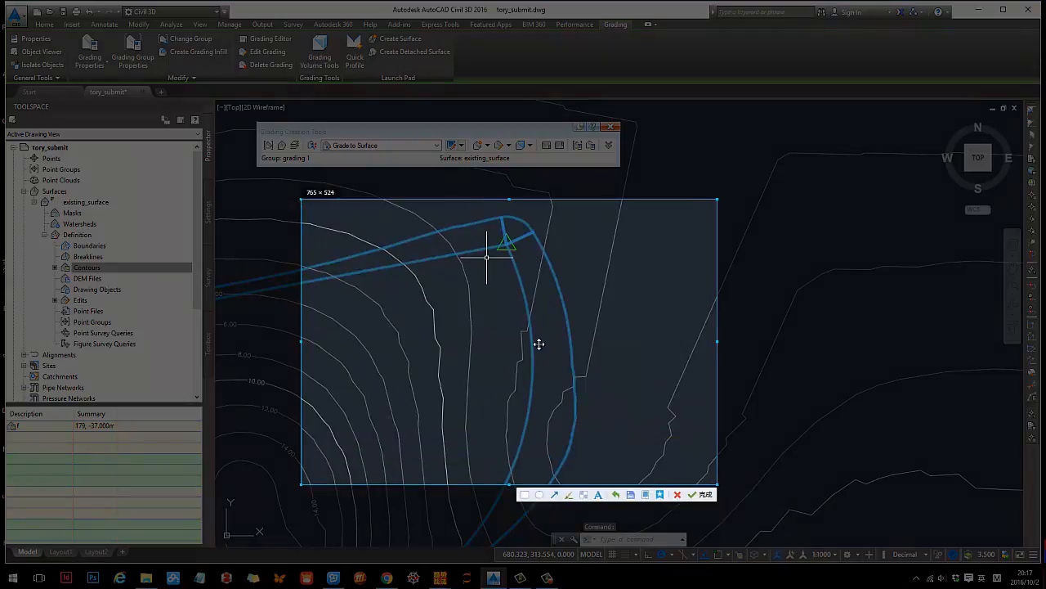
pyautogui.click(570, 494)
pyautogui.moveTo(517, 262)
pyautogui.mouseDown()
pyautogui.moveTo(535, 367)
pyautogui.moveTo(564, 322)
pyautogui.mouseUp()
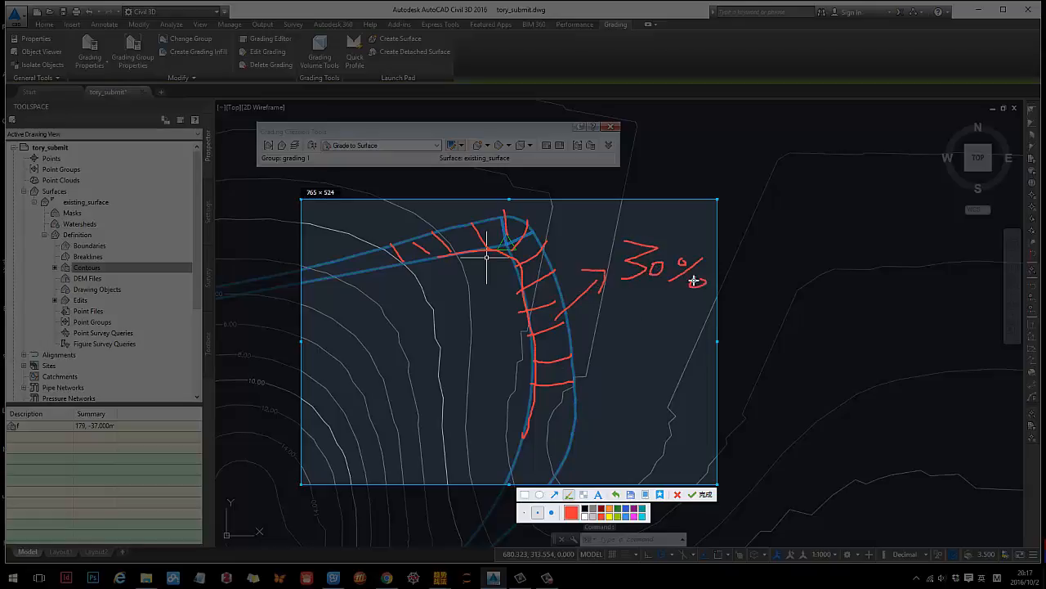
pyautogui.press('Escape')
# - Mark the cut slope along the terrace's southern edge in red with "60%" on a temporary screen capture
pyautogui.scroll(-6, 666, 311)
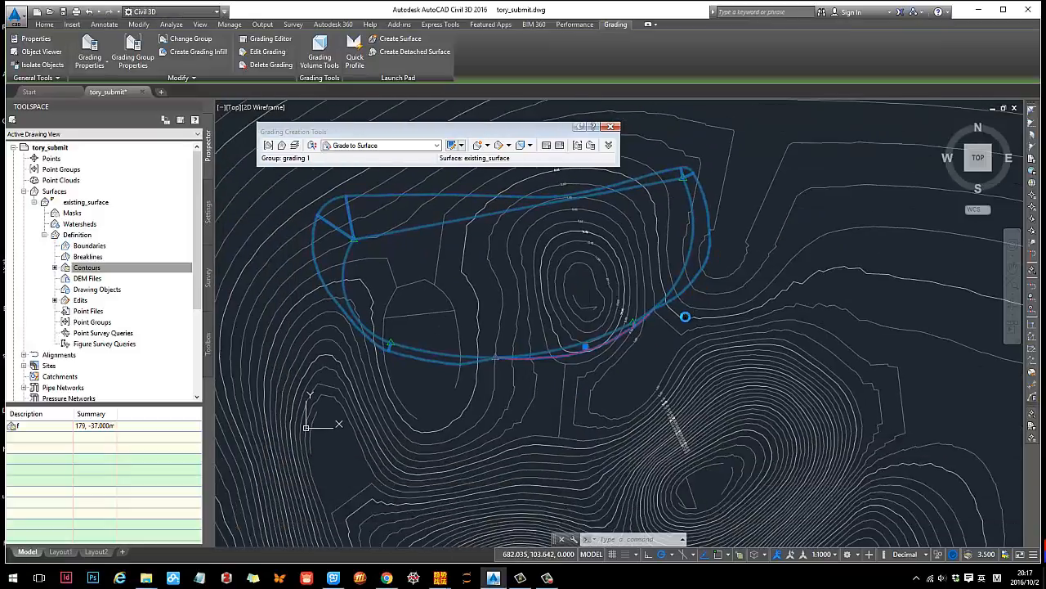
pyautogui.scroll(6, 583, 358)
pyautogui.scroll(-2, 645, 319)
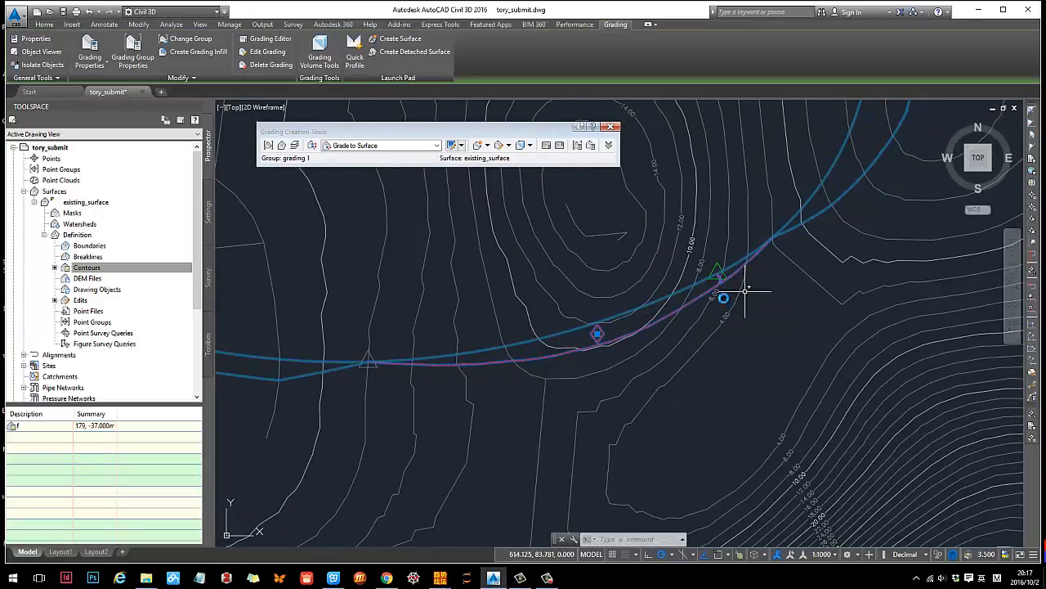
pyautogui.hotkey('ctrl', 'alt', 'a')
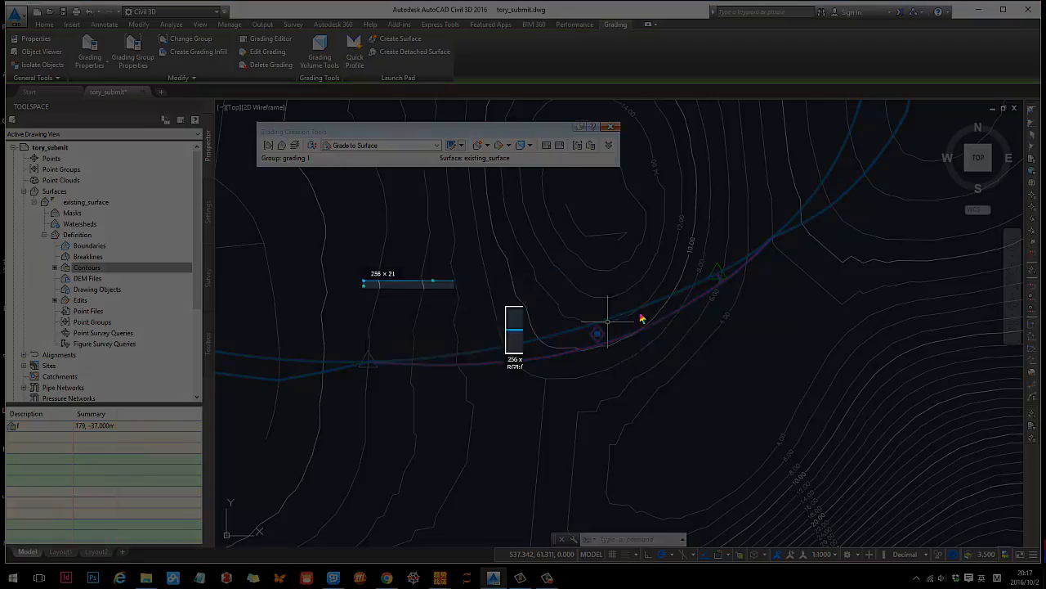
pyautogui.moveTo(363, 281); pyautogui.dragTo(812, 429)
pyautogui.click(664, 441)
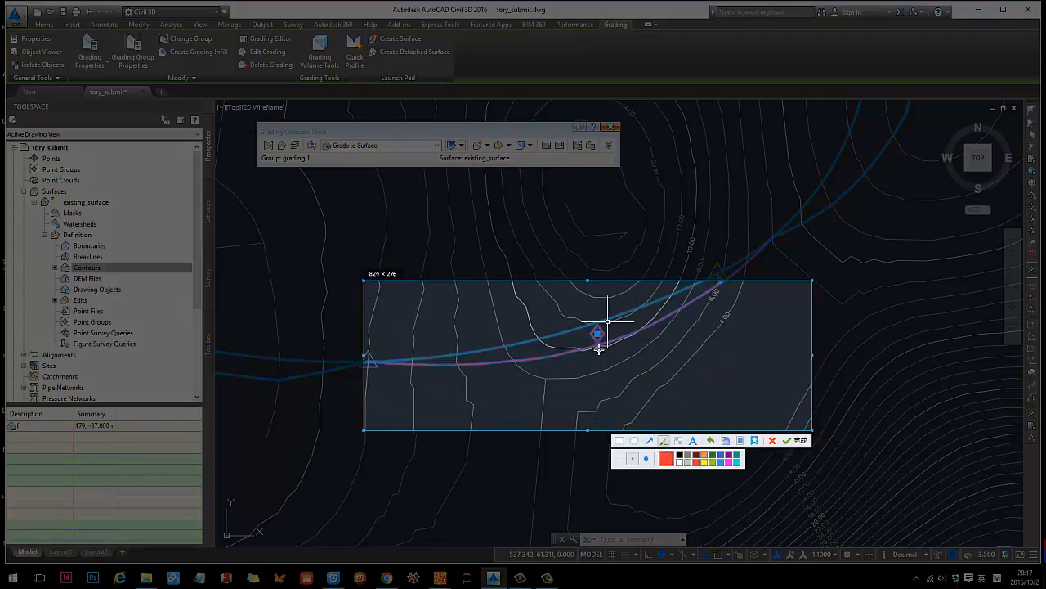
pyautogui.moveTo(596, 347); pyautogui.dragTo(592, 342)
pyautogui.moveTo(687, 344); pyautogui.dragTo(663, 377)
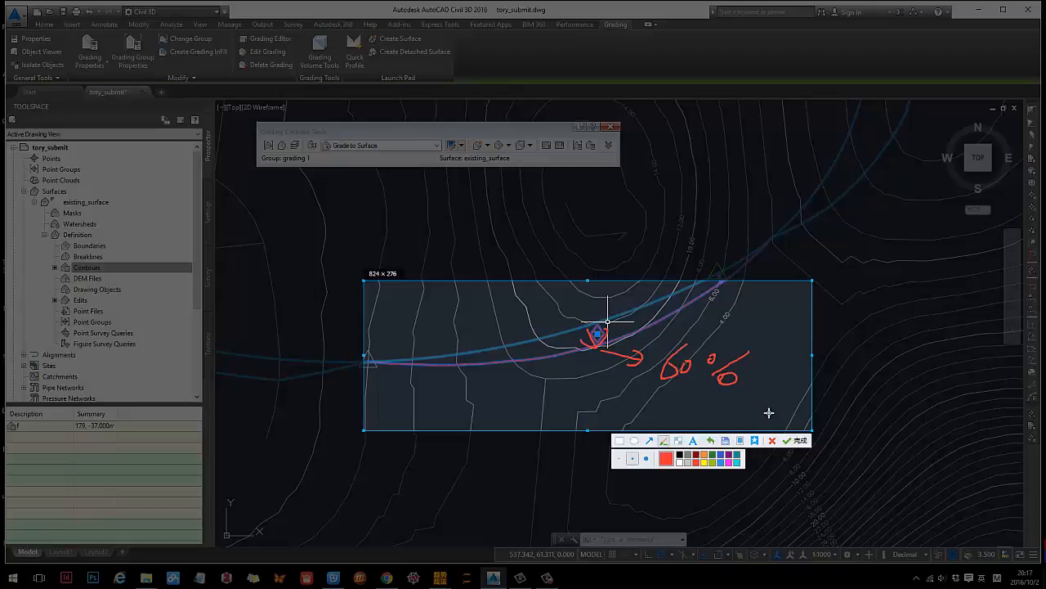
pyautogui.click(801, 443)
# - Add the existing surface to the grading selection and open both in the Object Viewer
pyautogui.scroll(-5, 591, 344)
pyautogui.moveTo(673, 333); pyautogui.dragTo(640, 382, button='middle')
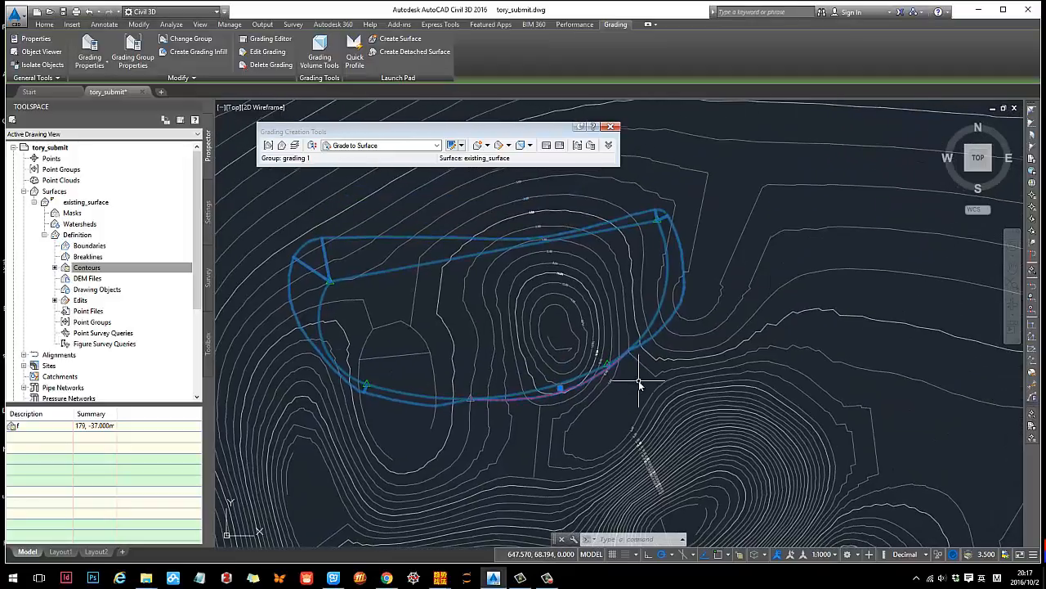
pyautogui.moveTo(512, 351); pyautogui.dragTo(538, 353, button='middle')
pyautogui.scroll(3, 402, 234)
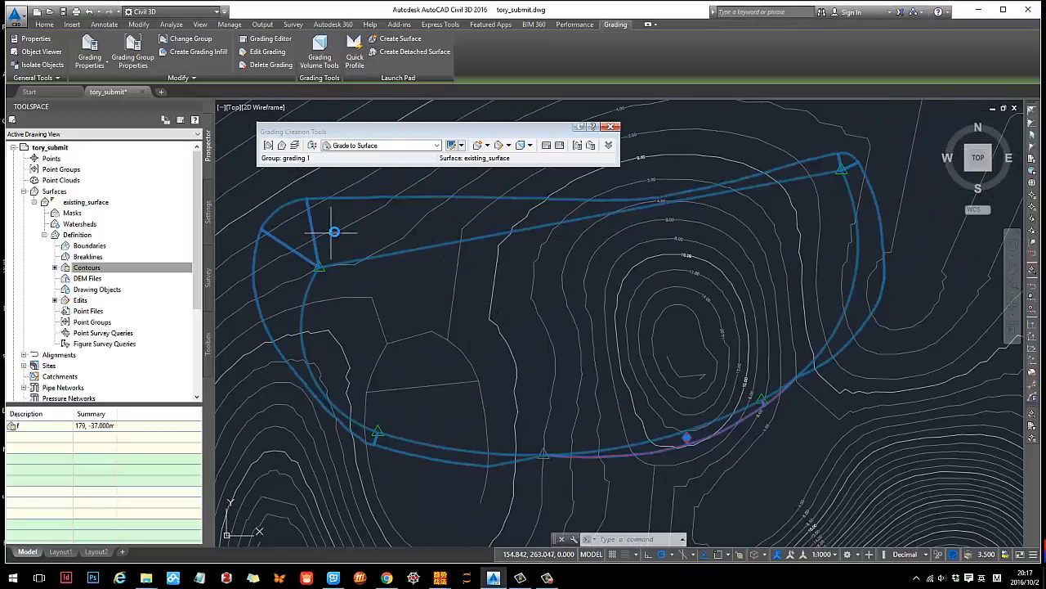
pyautogui.press('Escape')
pyautogui.click(304, 233)
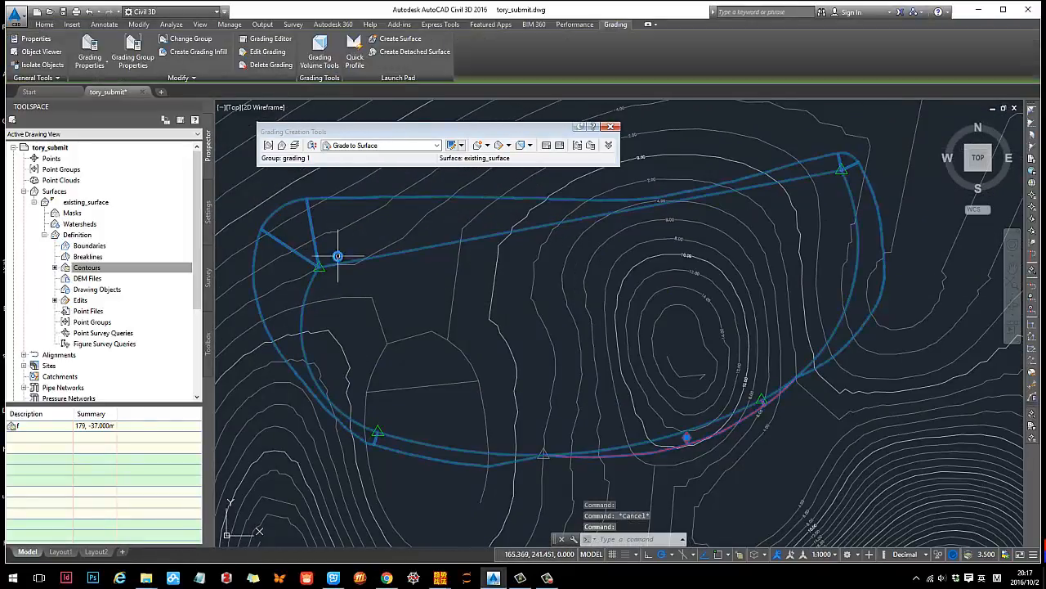
pyautogui.click(529, 213)
pyautogui.rightClick(529, 215)
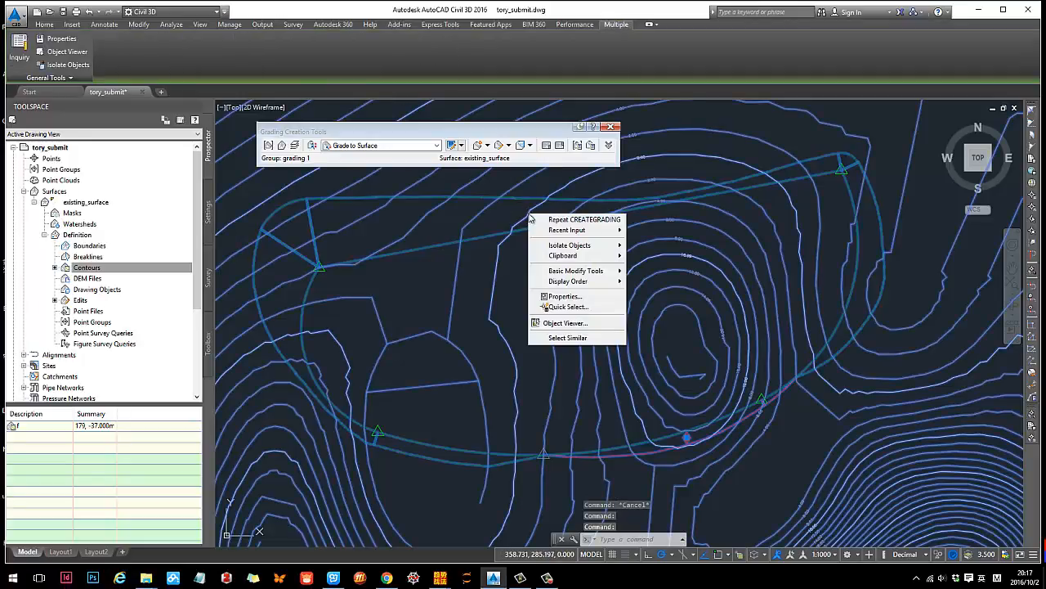
pyautogui.click(571, 323)
# - Examine the terrace's graded slopes against the existing terrain from several 3D angles, and close the Object Viewer
pyautogui.moveTo(570, 320); pyautogui.dragTo(446, 362)
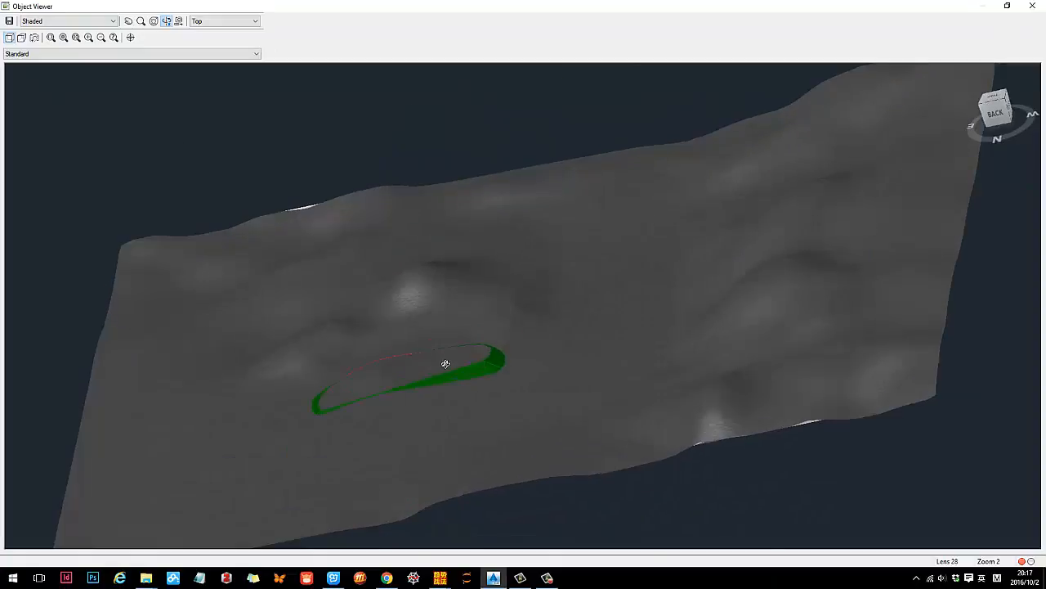
pyautogui.scroll(5, 460, 421)
pyautogui.scroll(-5, 388, 419)
pyautogui.moveTo(689, 275); pyautogui.dragTo(602, 296)
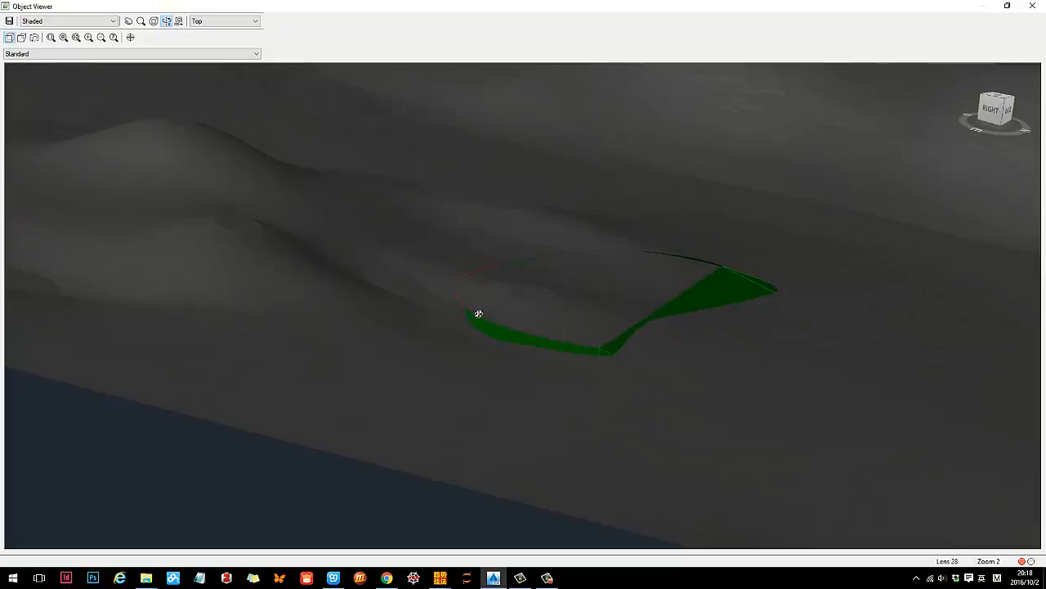
pyautogui.moveTo(753, 281); pyautogui.dragTo(719, 289)
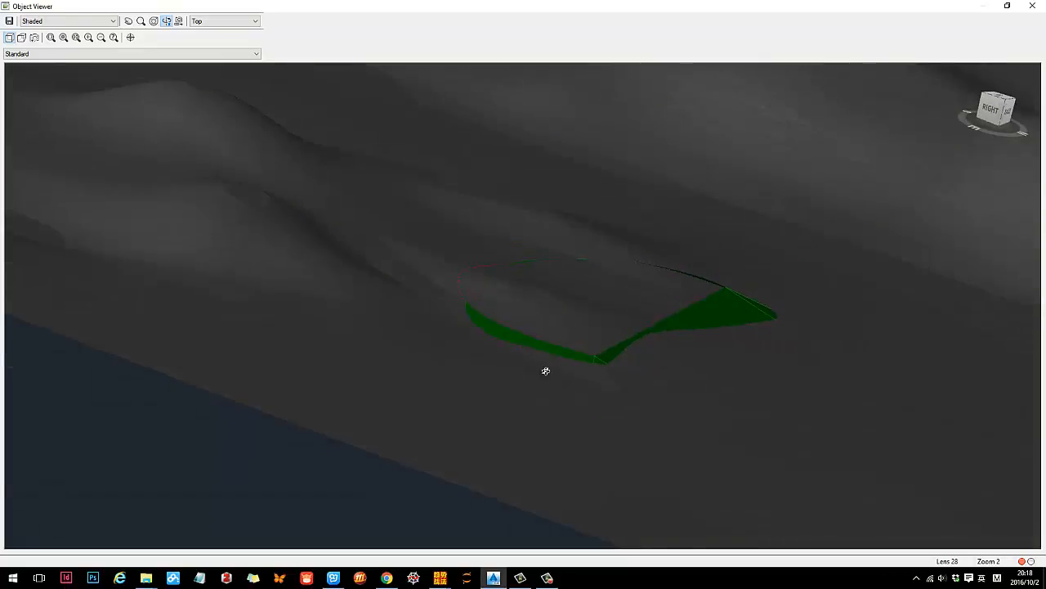
pyautogui.press('Escape')
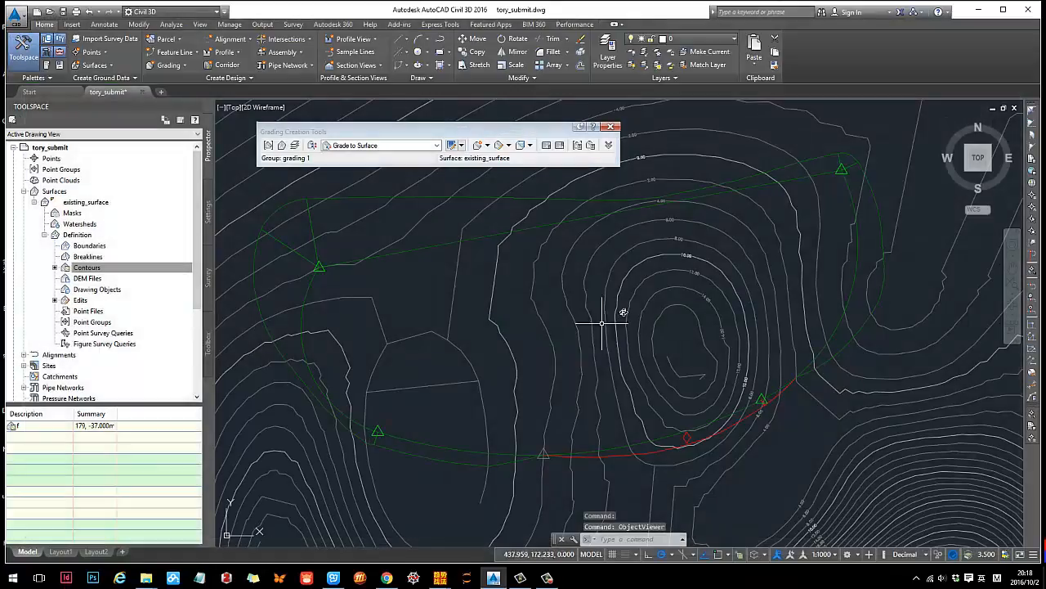
# - Create a grading infill in the area enclosed by the terrace feature line
pyautogui.click(429, 245)
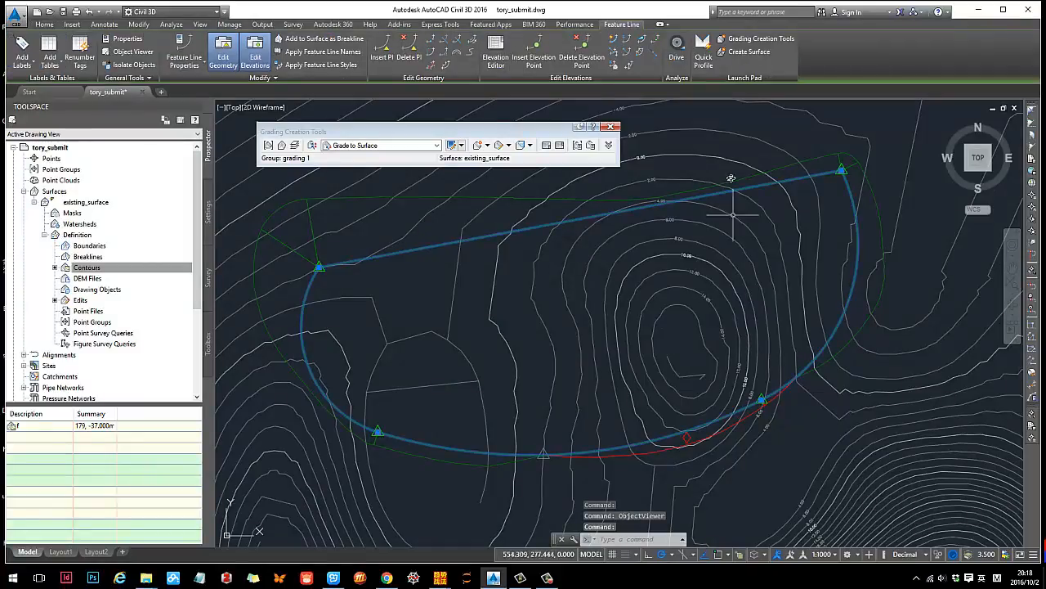
pyautogui.click(487, 146)
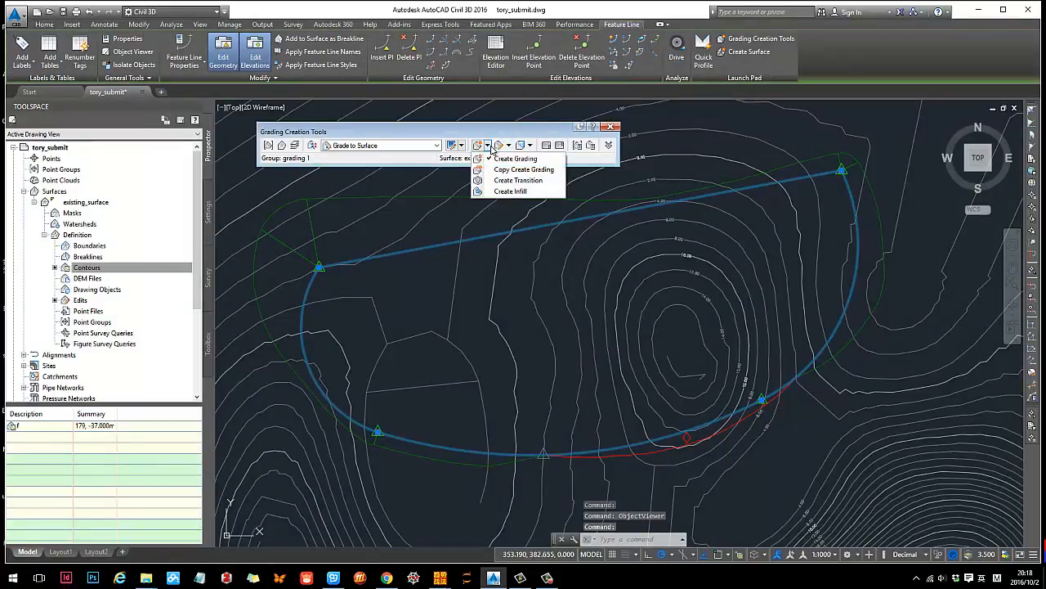
pyautogui.click(511, 191)
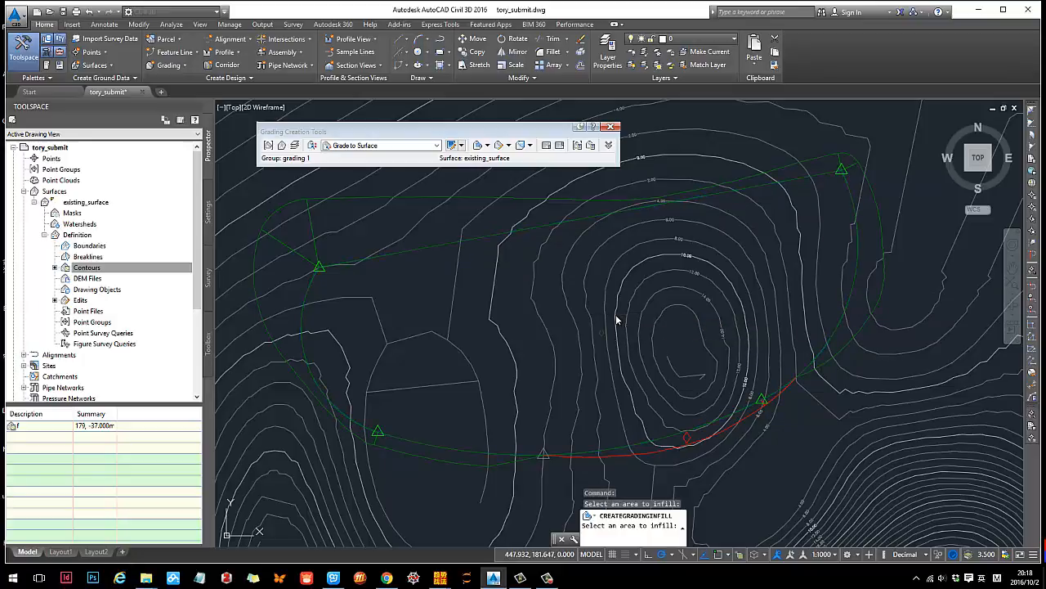
pyautogui.press('Escape')
# - Select the infill, the grading and the existing surface, and open them together in the Object Viewer
pyautogui.click(602, 333)
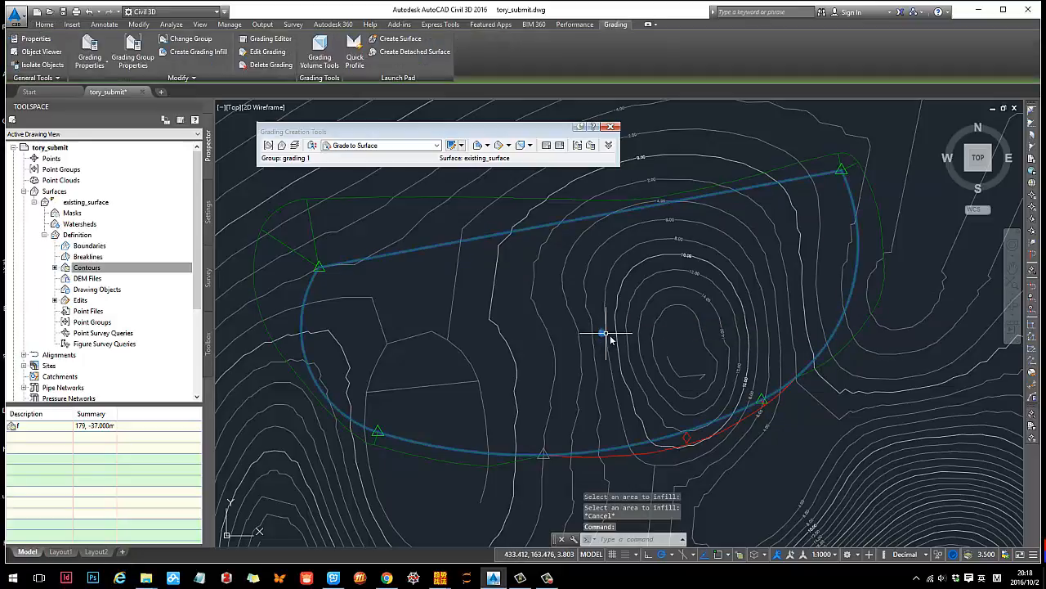
pyautogui.click(312, 250)
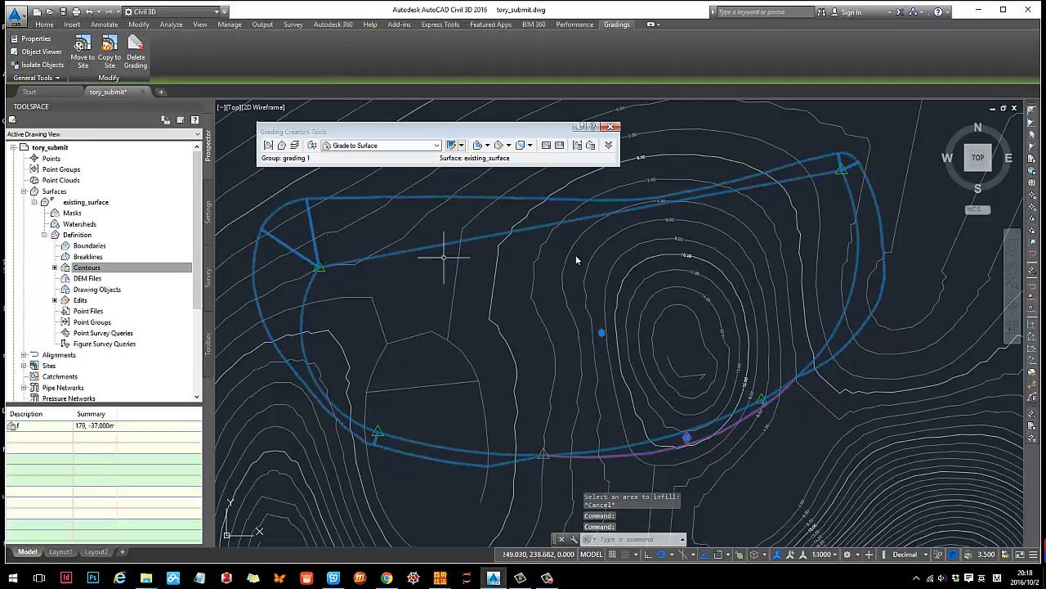
pyautogui.click(709, 264)
pyautogui.rightClick(708, 260)
pyautogui.click(740, 367)
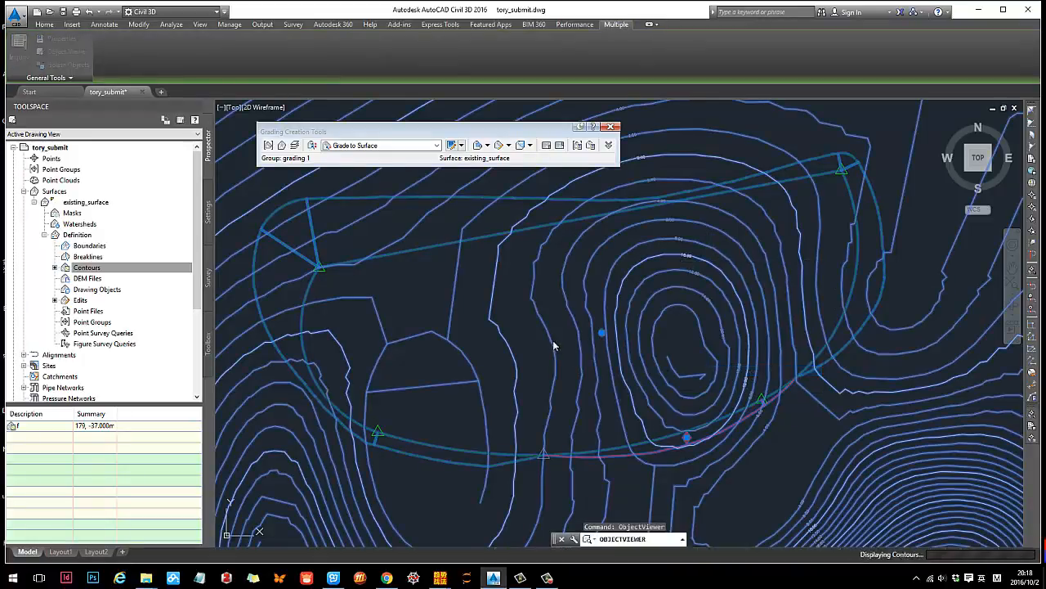
# - Examine the infilled terrace against the existing terrain from several 3D angles, including close up
pyautogui.moveTo(562, 345); pyautogui.dragTo(434, 343)
pyautogui.moveTo(618, 352); pyautogui.dragTo(433, 444)
pyautogui.scroll(4, 516, 377)
pyautogui.scroll(2, 433, 444)
pyautogui.moveTo(434, 445); pyautogui.dragTo(614, 223, button='middle')
pyautogui.moveTo(512, 375); pyautogui.dragTo(566, 323, button='middle')
pyautogui.moveTo(649, 269); pyautogui.dragTo(718, 249)
# - Mark the terrace's edges with red arrows on a temporary screen capture of the 3D view, and discard the capture
pyautogui.hotkey('ctrl', 'alt', 'a')
pyautogui.moveTo(323, 139); pyautogui.dragTo(894, 462)
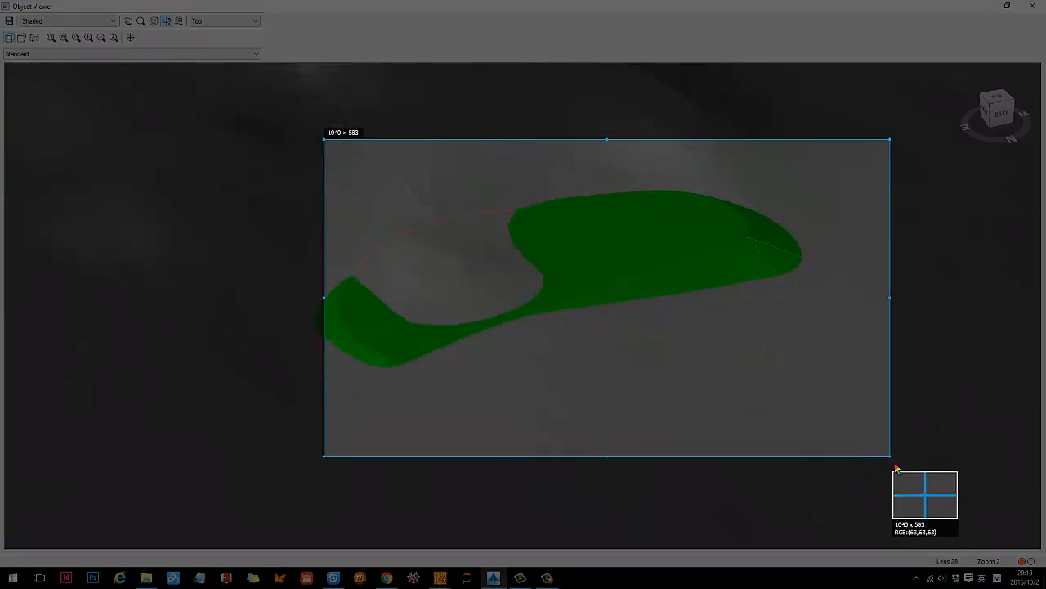
pyautogui.moveTo(740, 236); pyautogui.dragTo(421, 345)
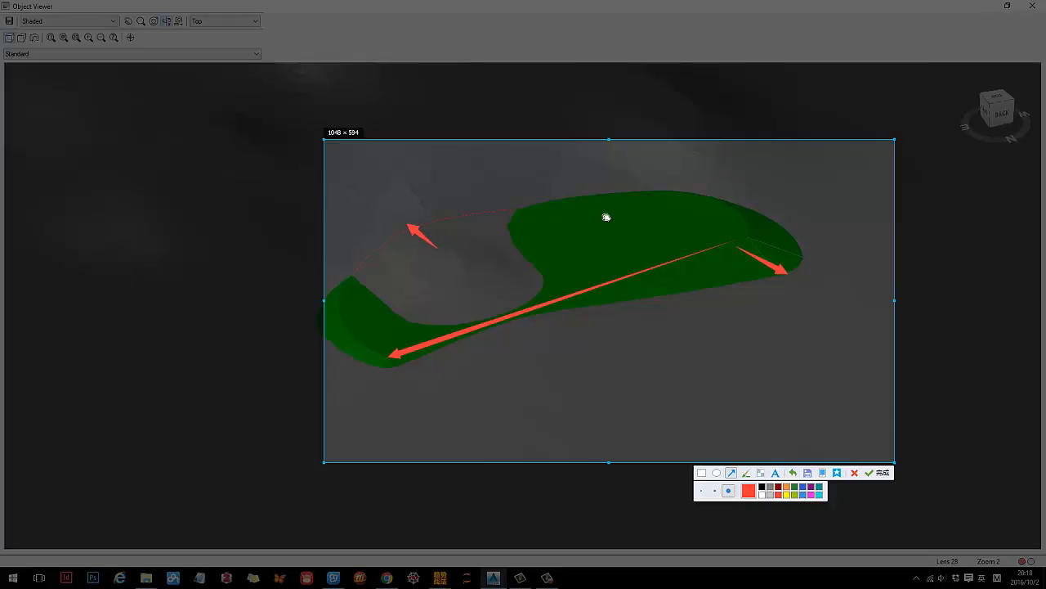
pyautogui.press('Escape')
# - Set the Object Viewer's visual style to Realistic, view the terrace and terrain, and close the viewer
pyautogui.click(113, 20)
pyautogui.click(65, 53)
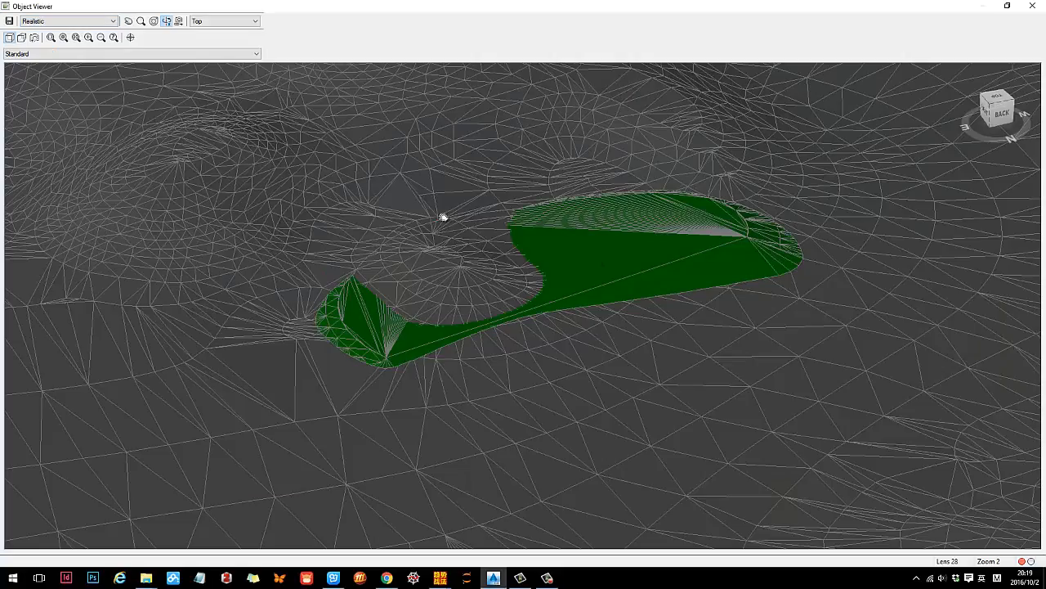
pyautogui.press('Escape')
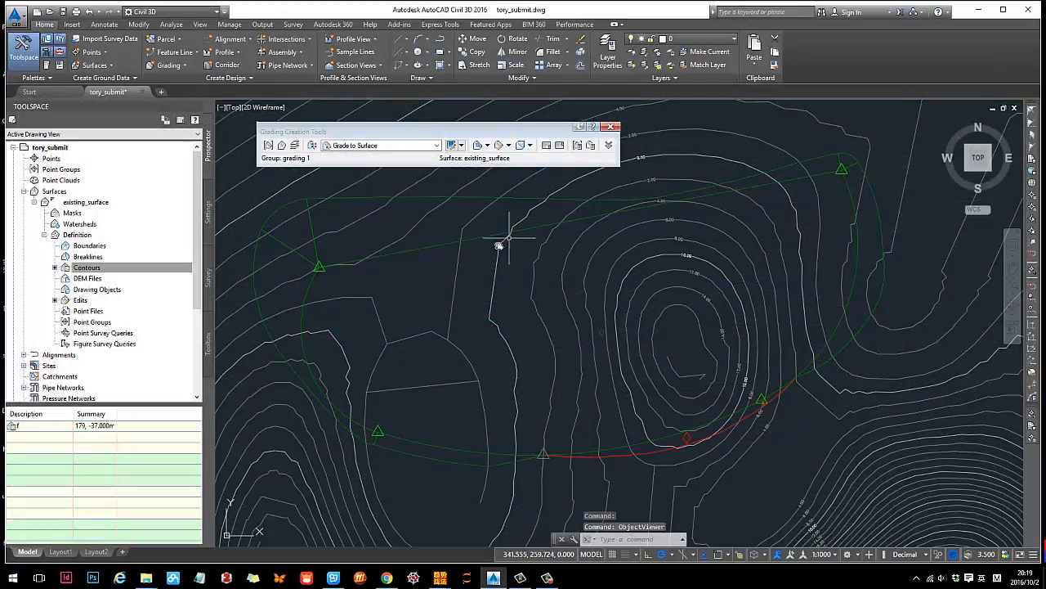
# - Inspect only the grading and its infill in the Object Viewer, without the existing surface, and close the viewer
pyautogui.click(316, 248)
pyautogui.click(601, 337)
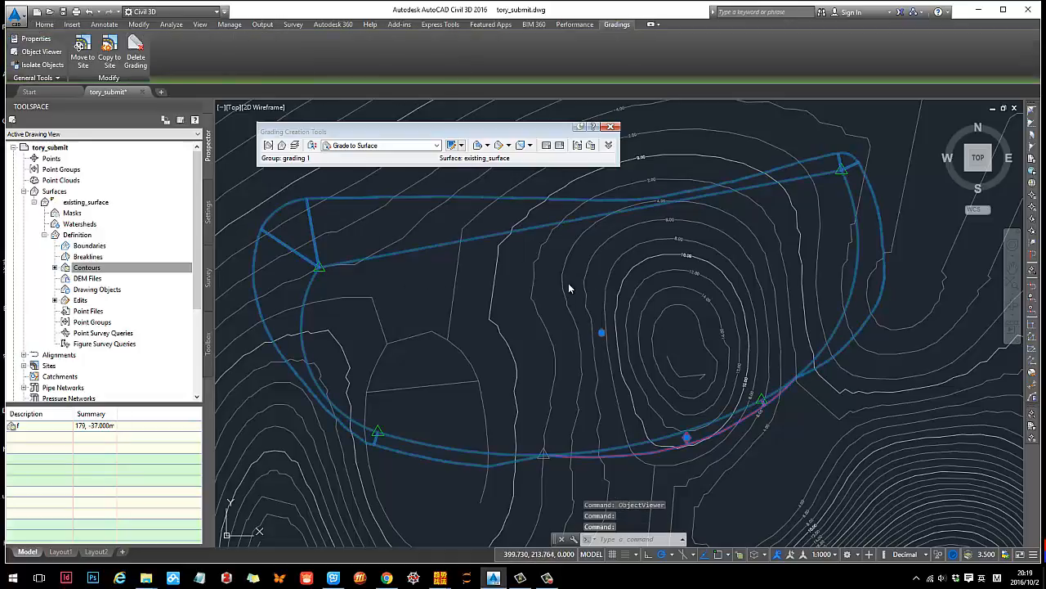
pyautogui.rightClick(568, 283)
pyautogui.click(611, 492)
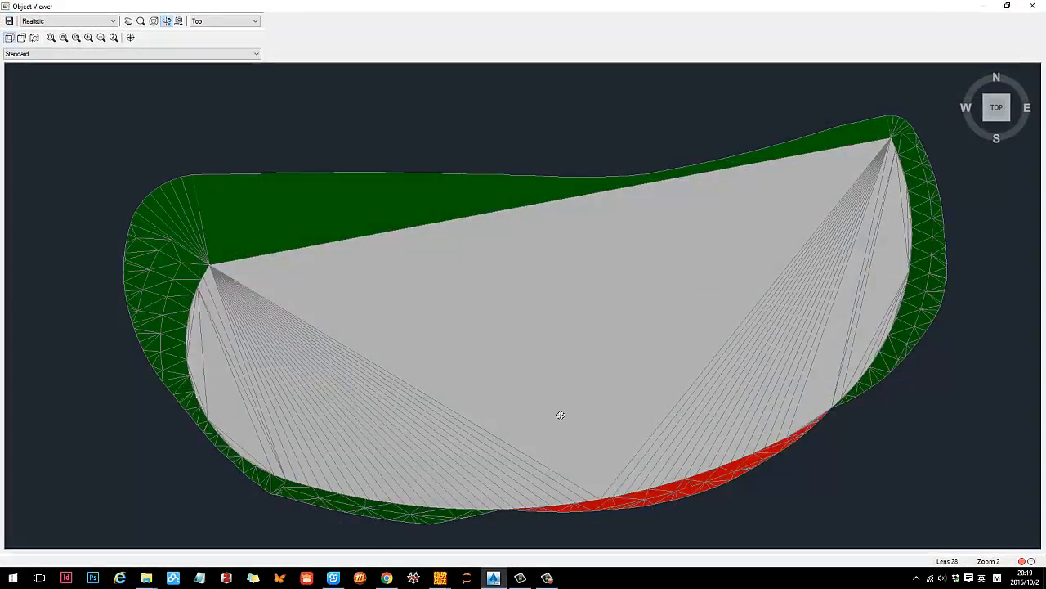
pyautogui.moveTo(561, 416)
pyautogui.mouseDown()
pyautogui.moveTo(646, 311)
pyautogui.moveTo(341, 297)
pyautogui.moveTo(558, 325)
pyautogui.moveTo(692, 305)
pyautogui.moveTo(354, 364)
pyautogui.moveTo(330, 357)
pyautogui.moveTo(571, 368)
pyautogui.moveTo(512, 327)
pyautogui.moveTo(533, 365)
pyautogui.moveTo(526, 314)
pyautogui.moveTo(570, 314)
pyautogui.mouseUp()
pyautogui.press('Escape')
# - Create a detached TIN surface named "terrace" from grading group "grading 1" in Site 1, with the style Contours 1m and 5m (Design)
pyautogui.click(570, 314)
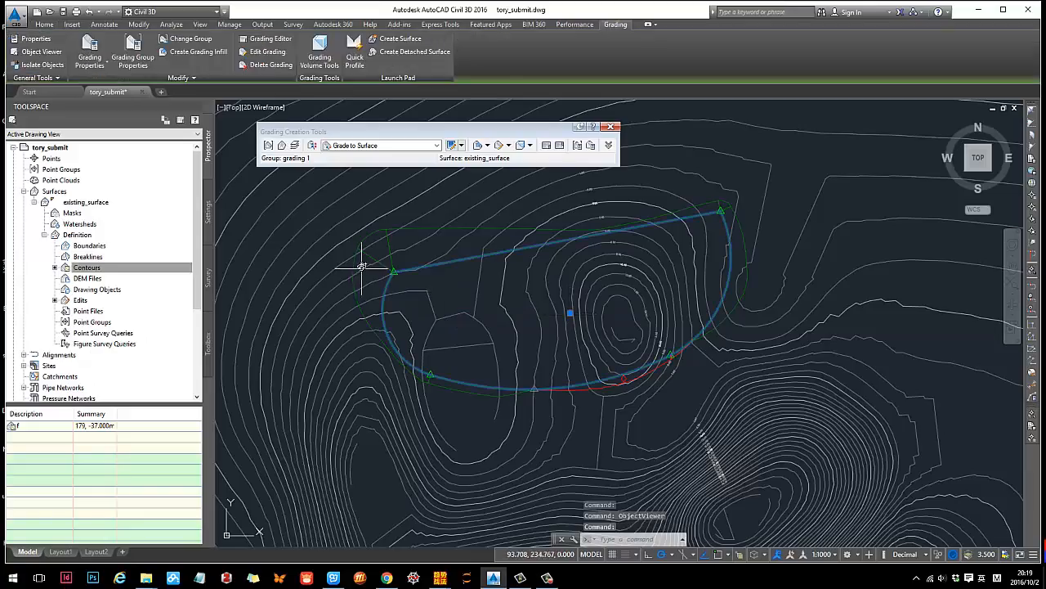
pyautogui.click(375, 262)
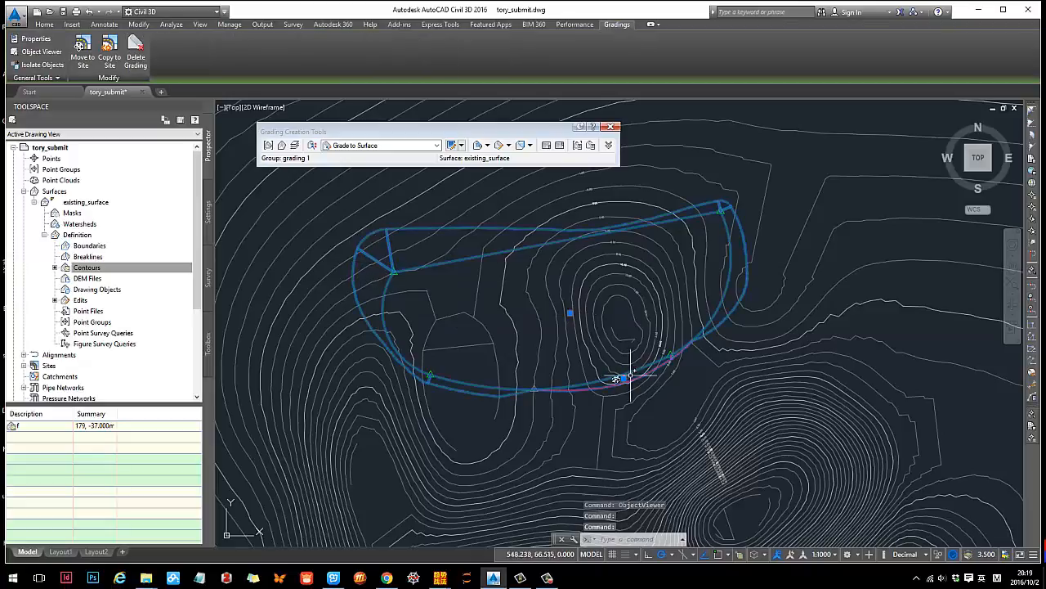
pyautogui.click(40, 24)
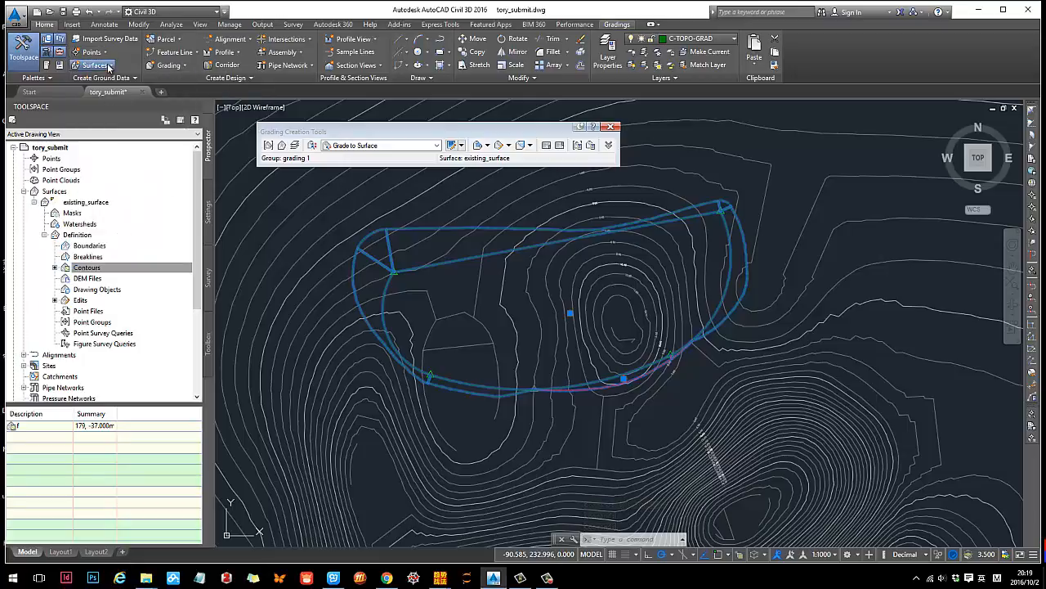
pyautogui.click(107, 66)
pyautogui.click(124, 197)
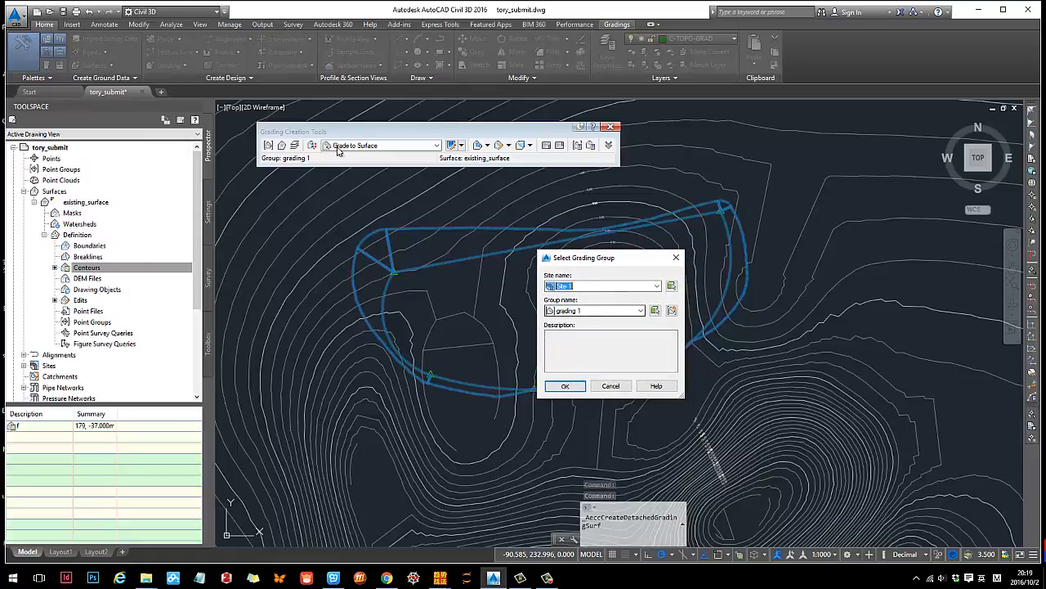
pyautogui.click(565, 385)
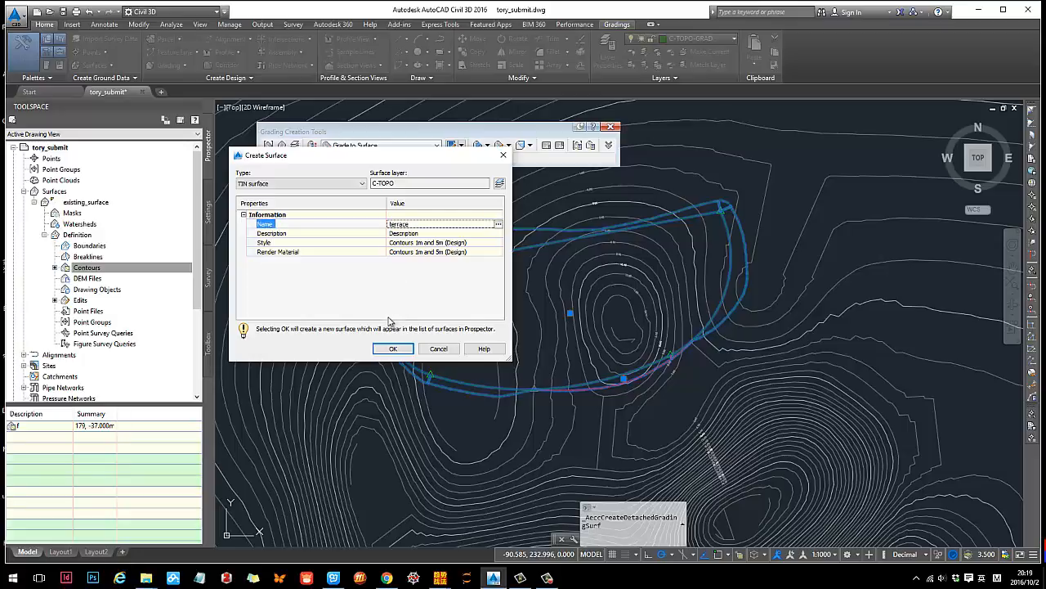
pyautogui.click(393, 349)
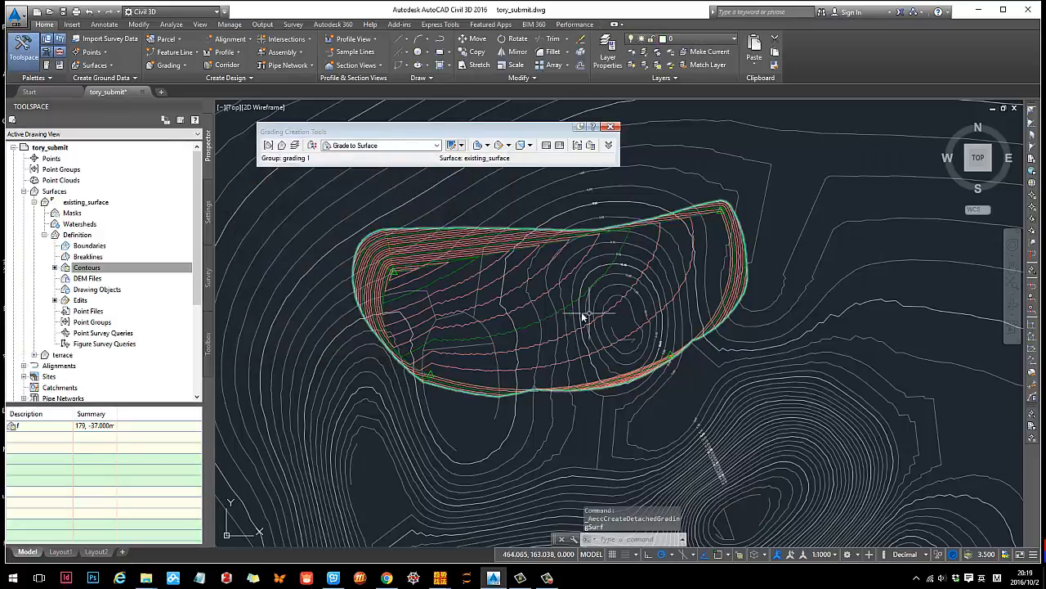
# - Open the terrace surface in the Object Viewer and examine it from several 3D angles
pyautogui.press('Escape')
pyautogui.moveTo(664, 305); pyautogui.dragTo(603, 319, button='middle')
pyautogui.click(602, 312)
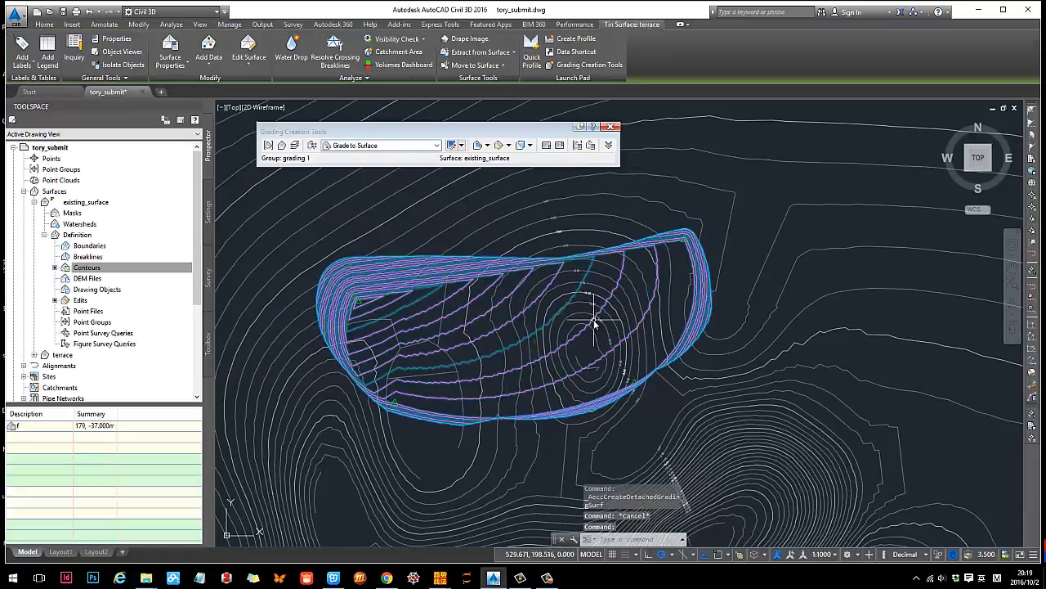
pyautogui.rightClick(595, 325)
pyautogui.click(630, 471)
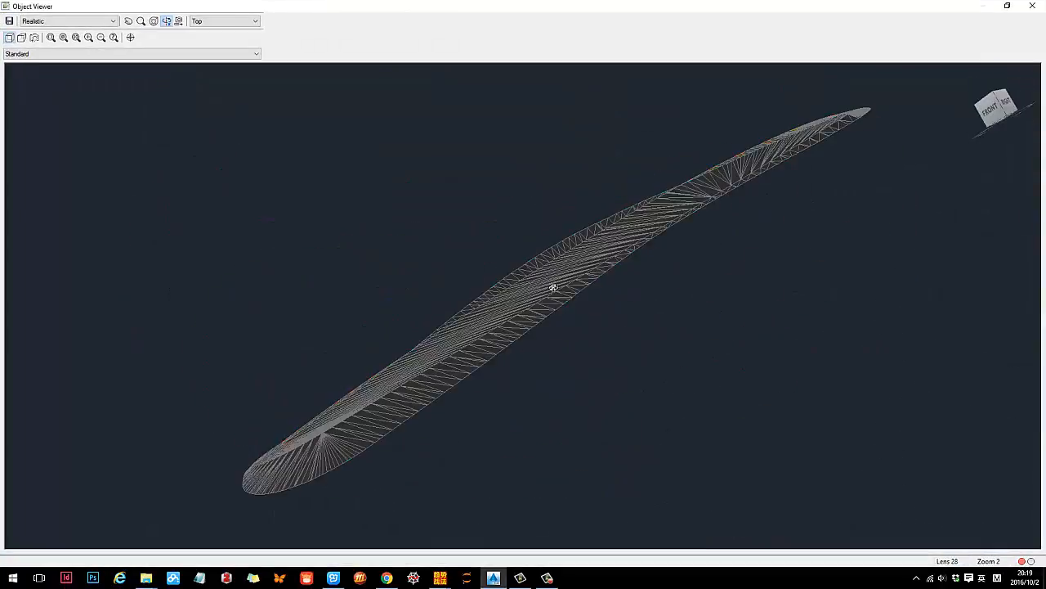
pyautogui.moveTo(553, 287); pyautogui.dragTo(420, 426)
pyautogui.moveTo(757, 385); pyautogui.dragTo(487, 332)
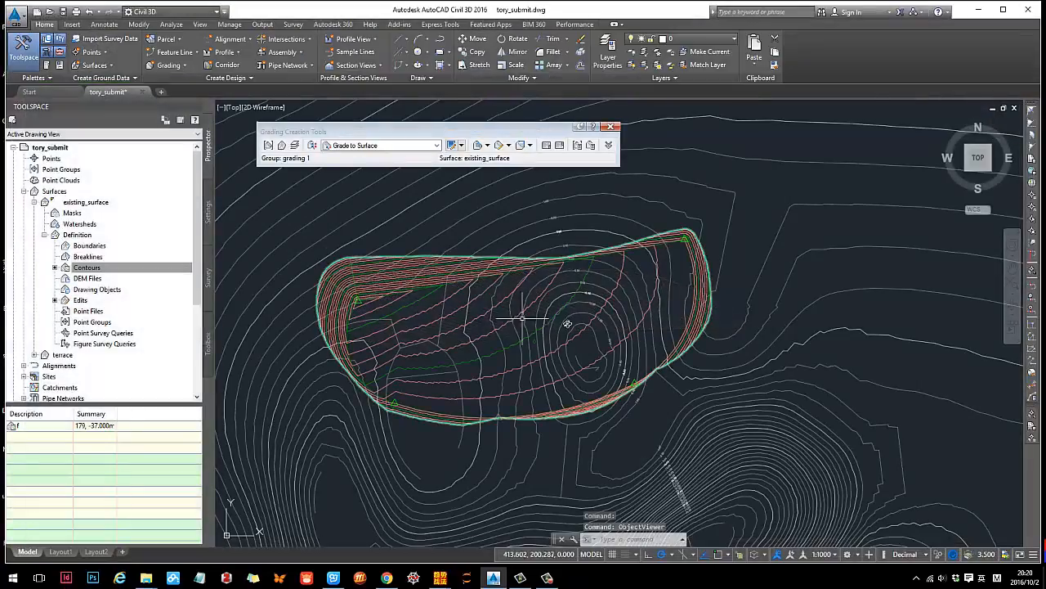
# - Save the drawing
pyautogui.scroll(1, 502, 253)
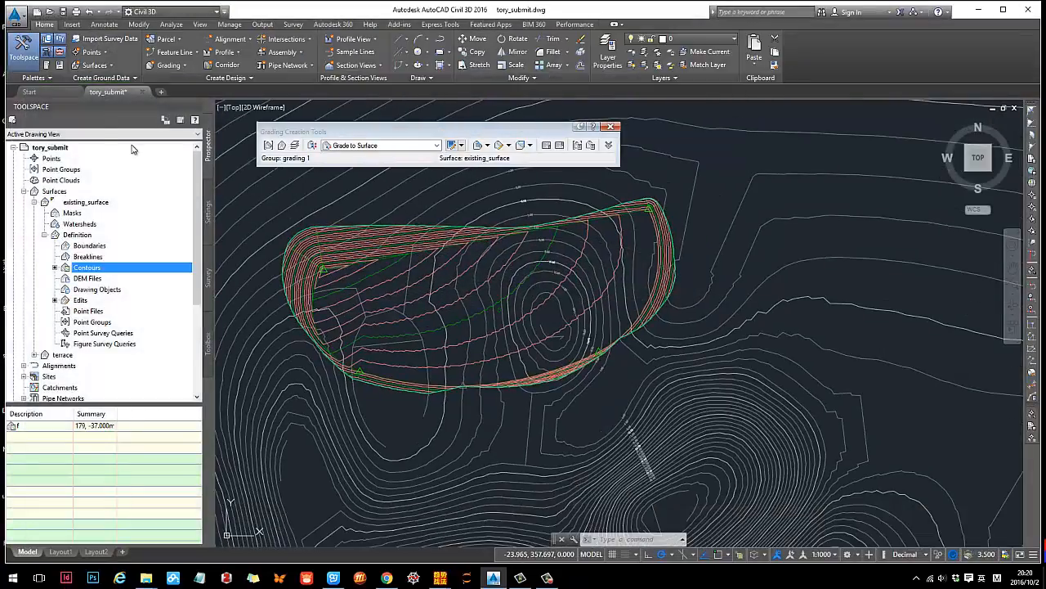
pyautogui.click(63, 13)
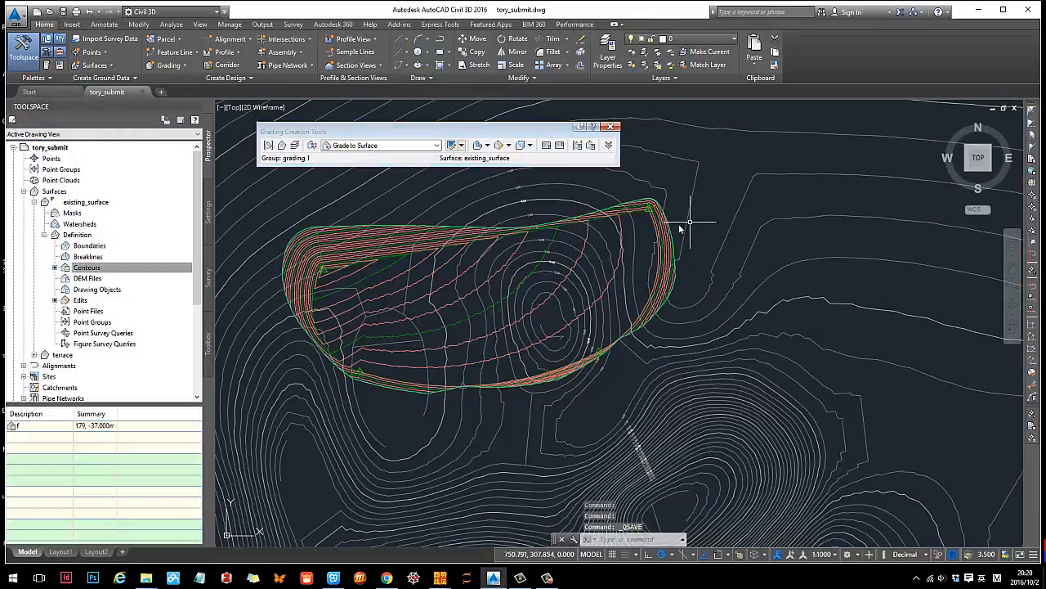